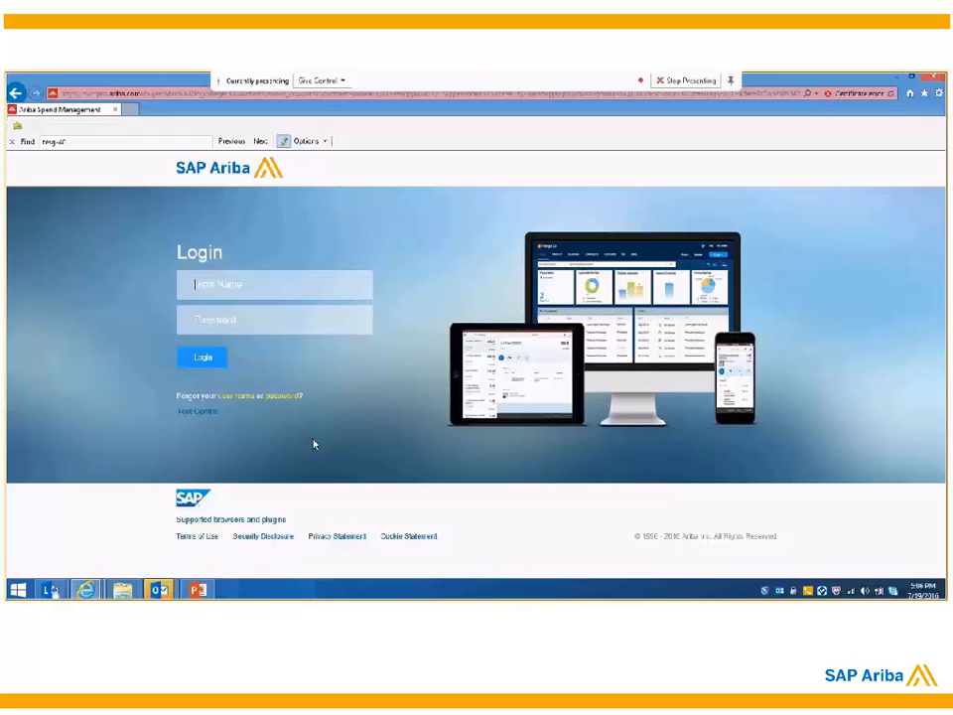
Step: Log in to the site with the user name and the account password
{"action": "key", "text": "Tab"}
{"action": "type", "text": "****"}
{"action": "key", "text": "Return"}
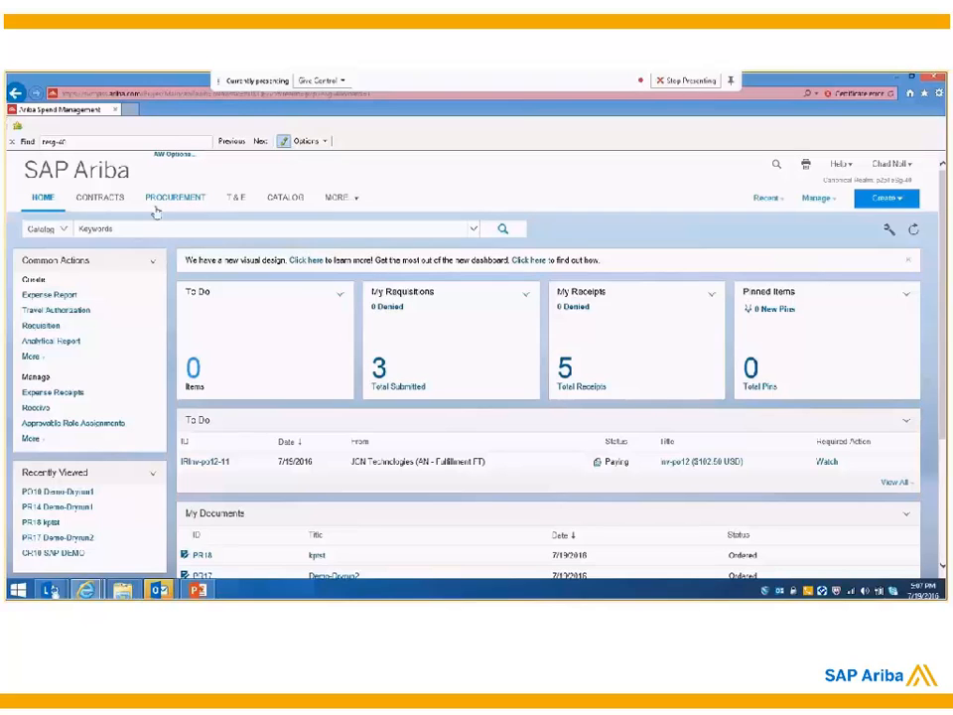
Step: Look over the searchable document types, then open the catalog through the dashboard search and return to the home dashboard
{"action": "left_click", "coordinate": [86, 229]}
{"action": "left_click", "coordinate": [64, 233]}
{"action": "left_click", "coordinate": [64, 232]}
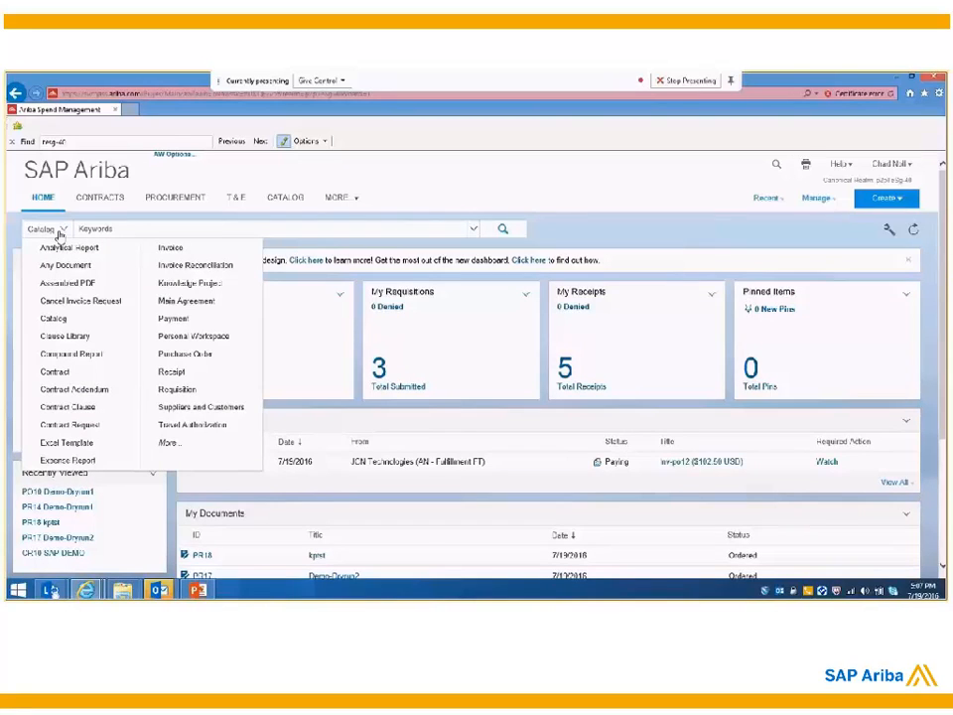
{"action": "left_click", "coordinate": [593, 226]}
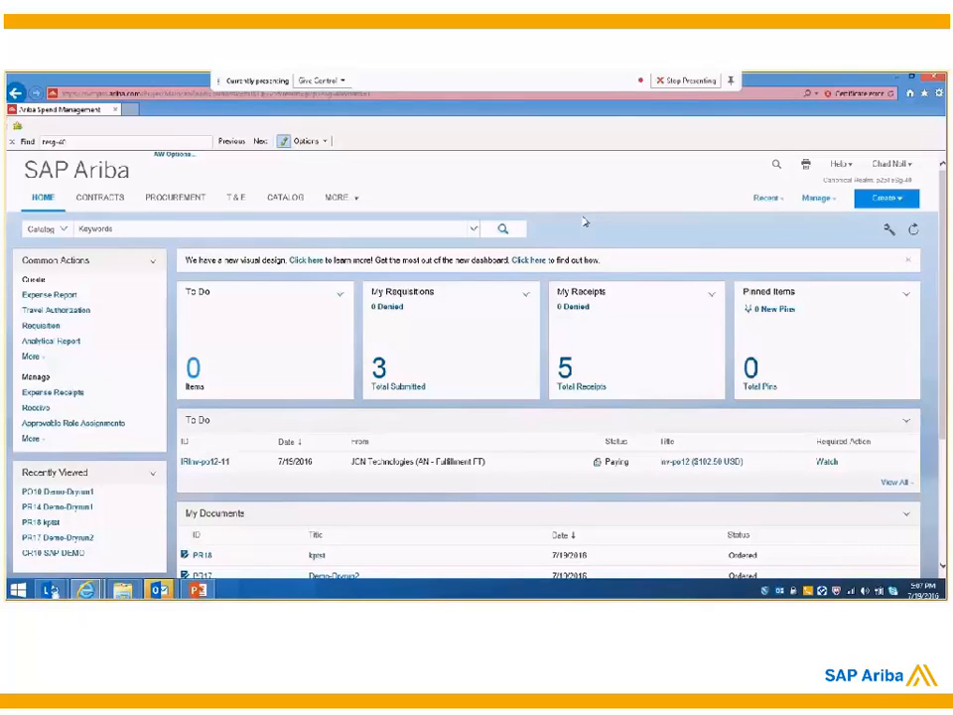
{"action": "left_click", "coordinate": [503, 230]}
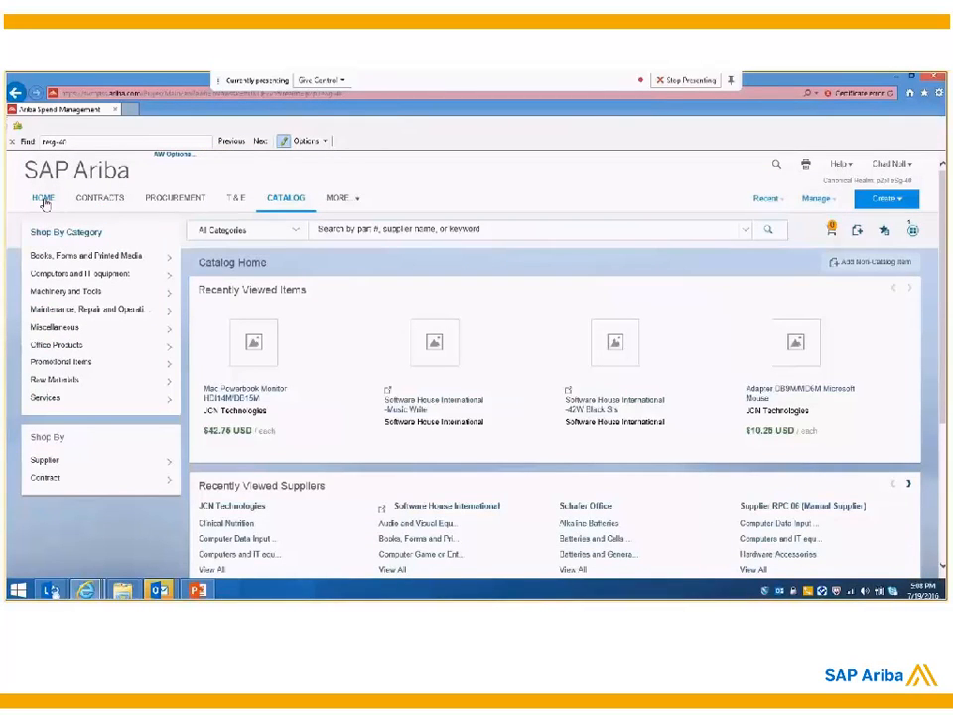
{"action": "left_click", "coordinate": [43, 202]}
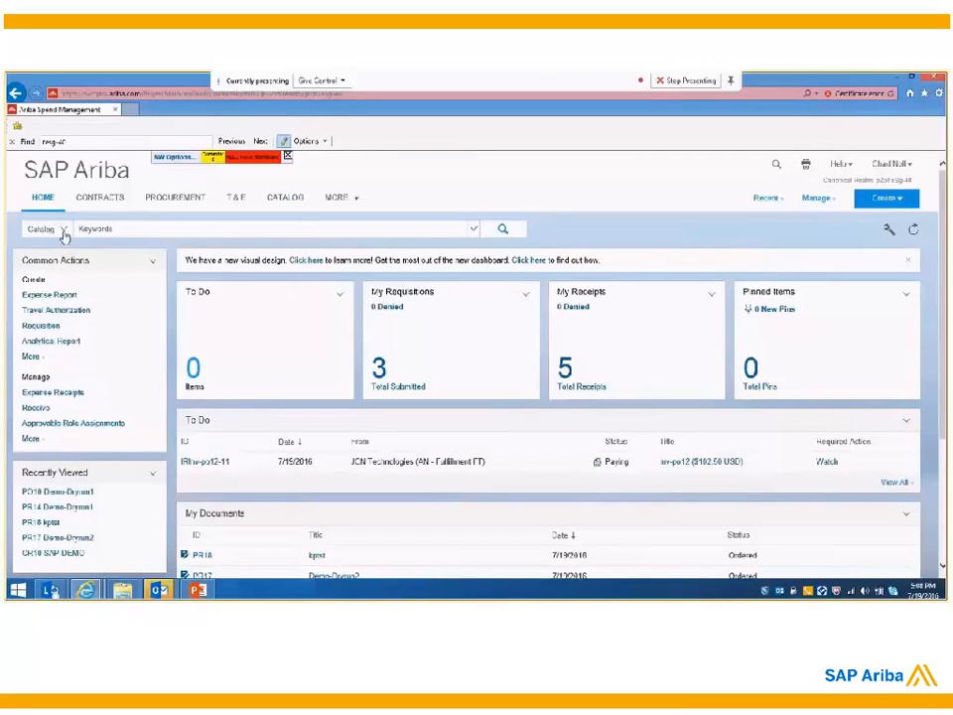
Step: Switch the dashboard search to Requisition, view the requisition search filters page and return to the dashboard
{"action": "left_click", "coordinate": [58, 231]}
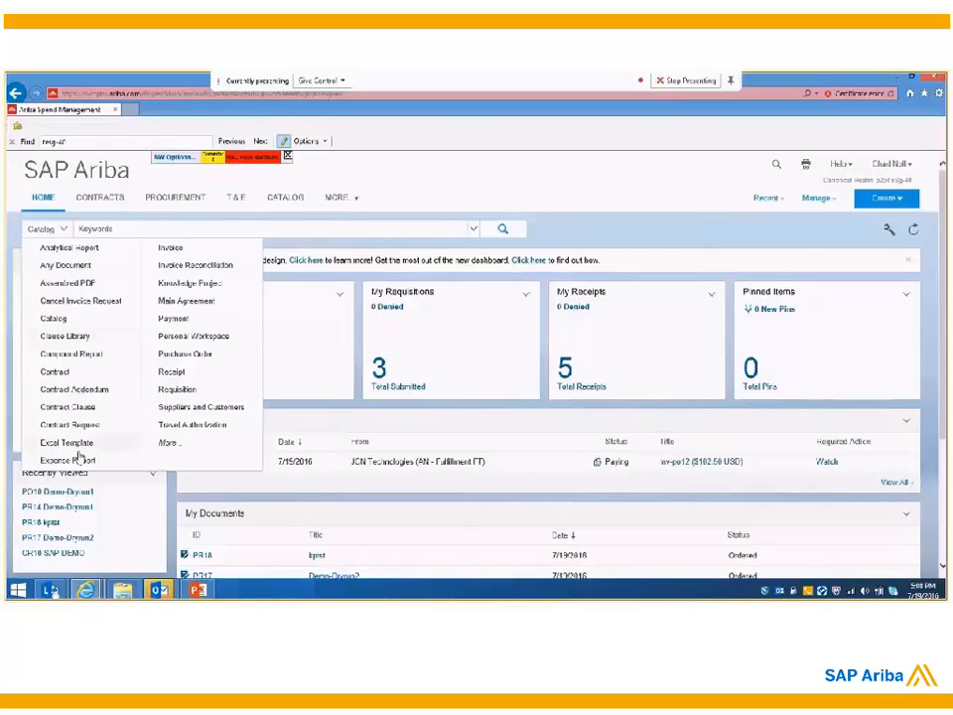
{"action": "left_click", "coordinate": [191, 388]}
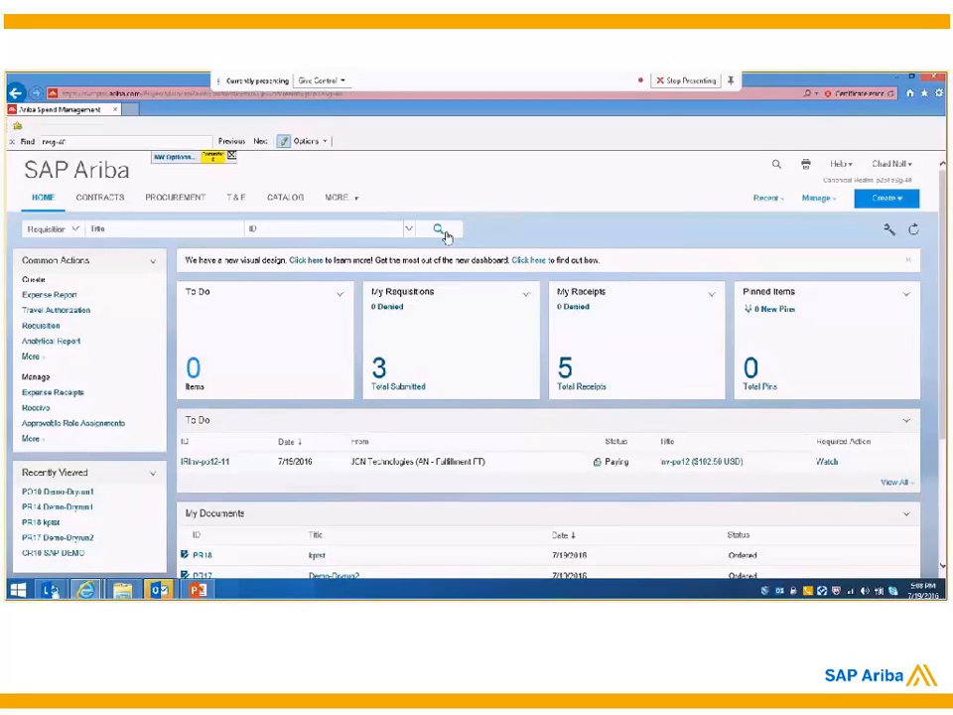
{"action": "left_click", "coordinate": [440, 231]}
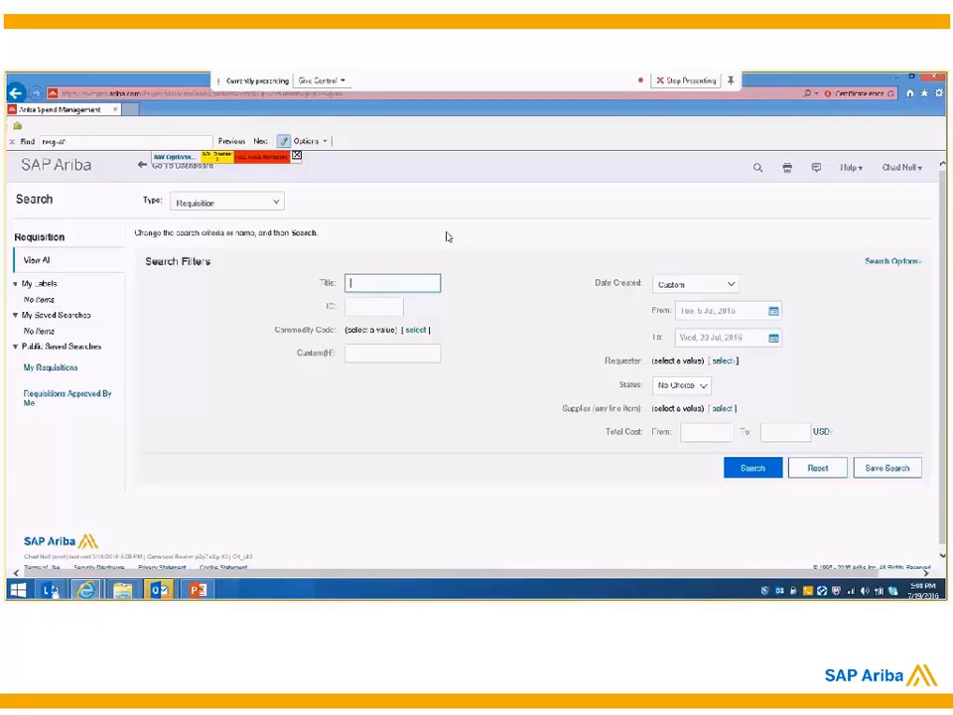
{"action": "left_click", "coordinate": [42, 169]}
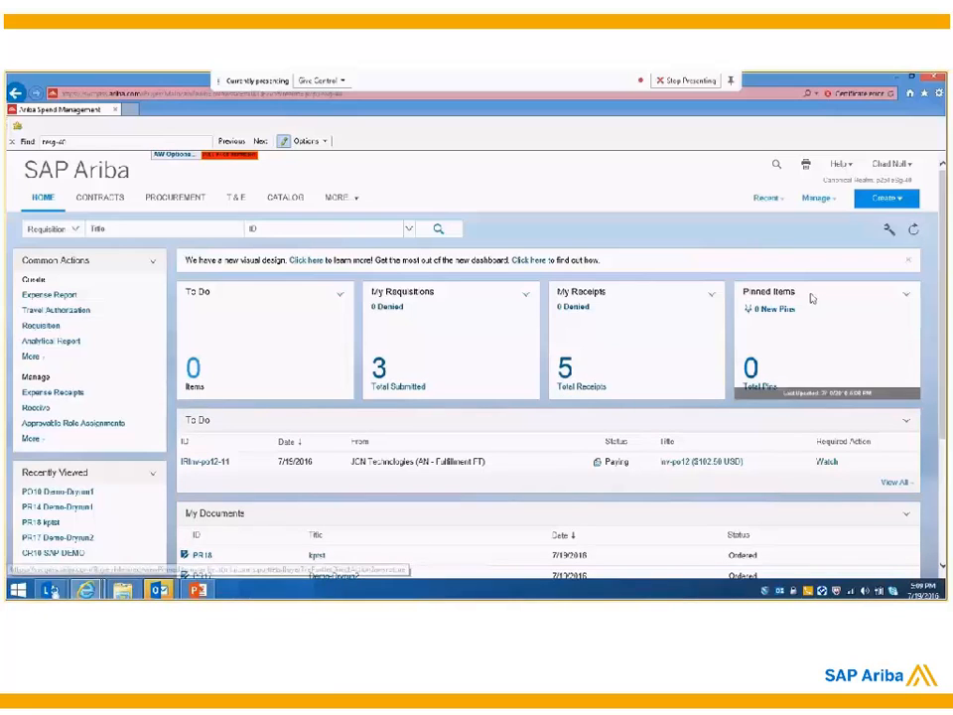
{"action": "left_click", "coordinate": [834, 200]}
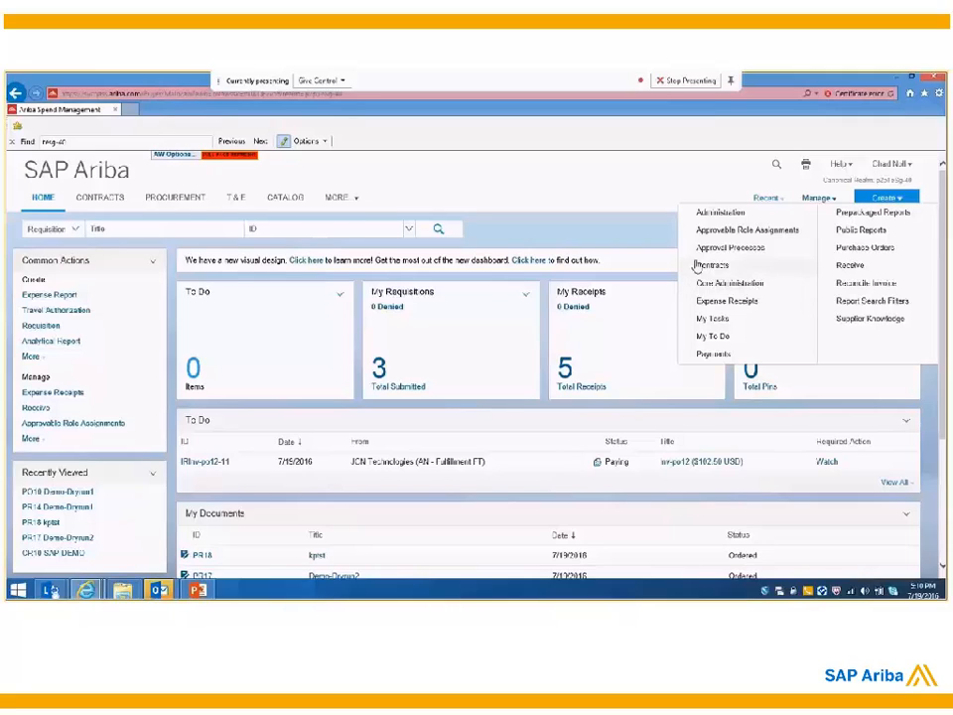
{"action": "left_click", "coordinate": [624, 200]}
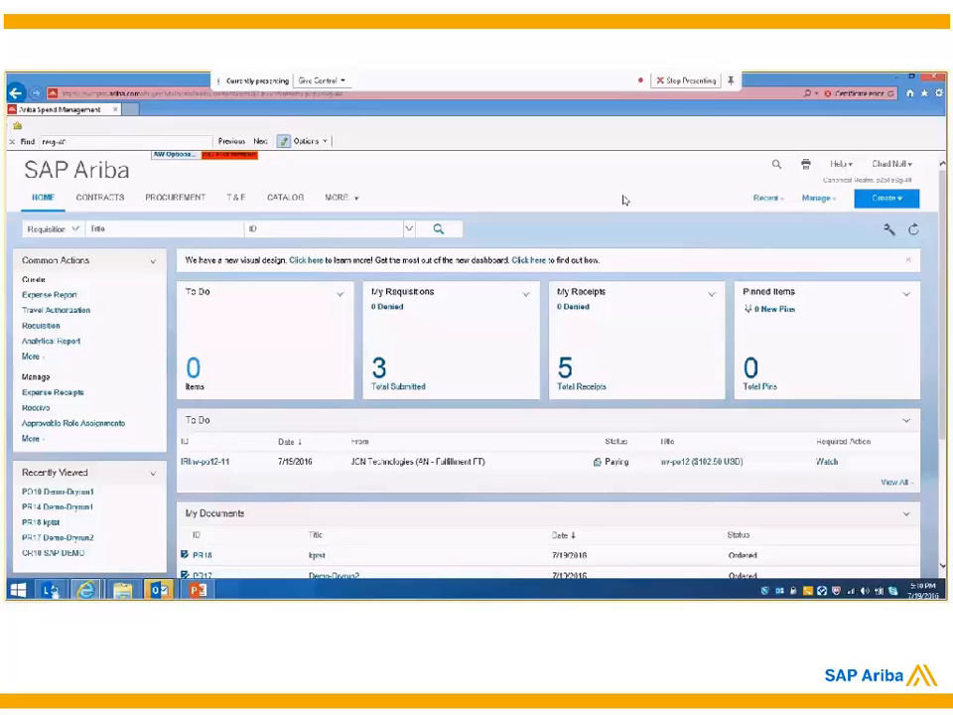
Step: Start a new requisition and list the catalog items offered by the supplier JCN Technologies
{"action": "left_click", "coordinate": [31, 329]}
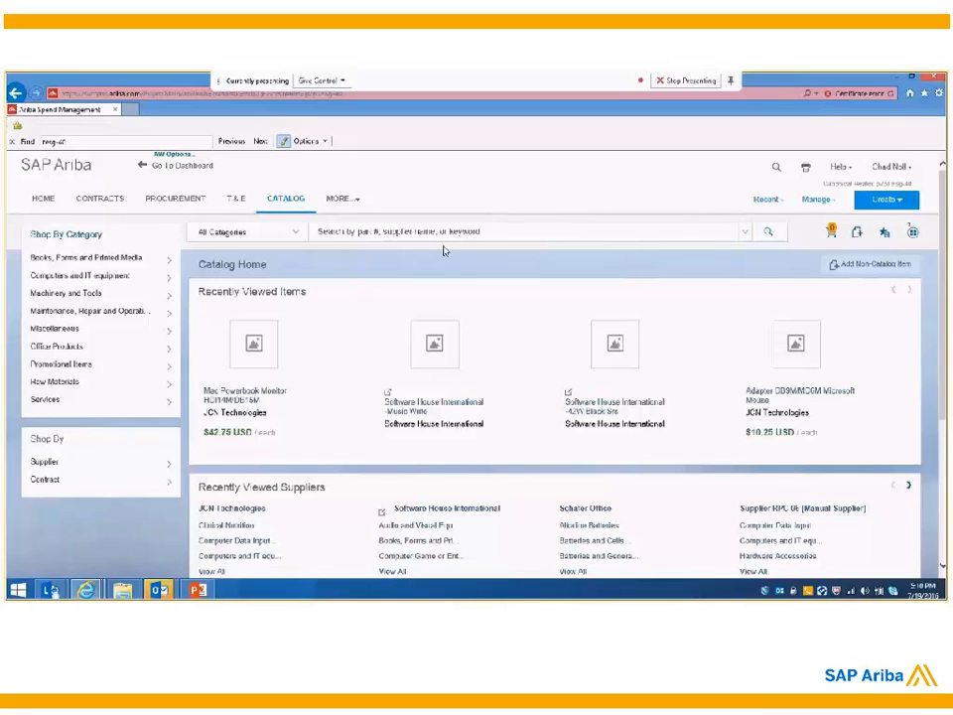
{"action": "mouse_move", "coordinate": [110, 257]}
{"action": "mouse_move", "coordinate": [40, 477]}
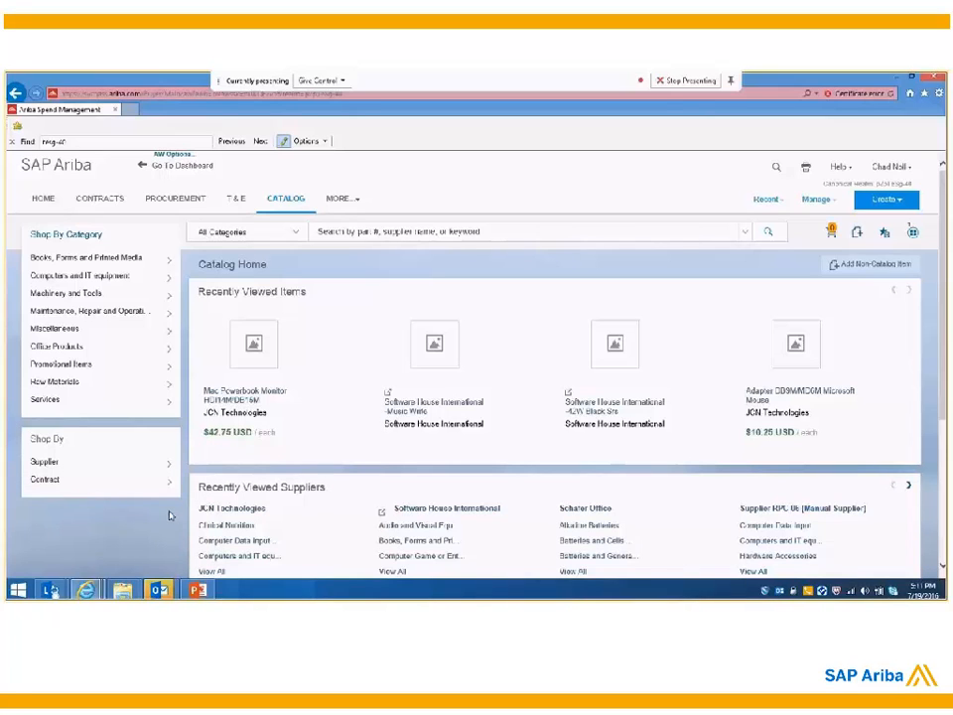
{"action": "scroll", "coordinate": [169, 515], "scroll_direction": "down", "scroll_amount": 1}
{"action": "mouse_move", "coordinate": [158, 407]}
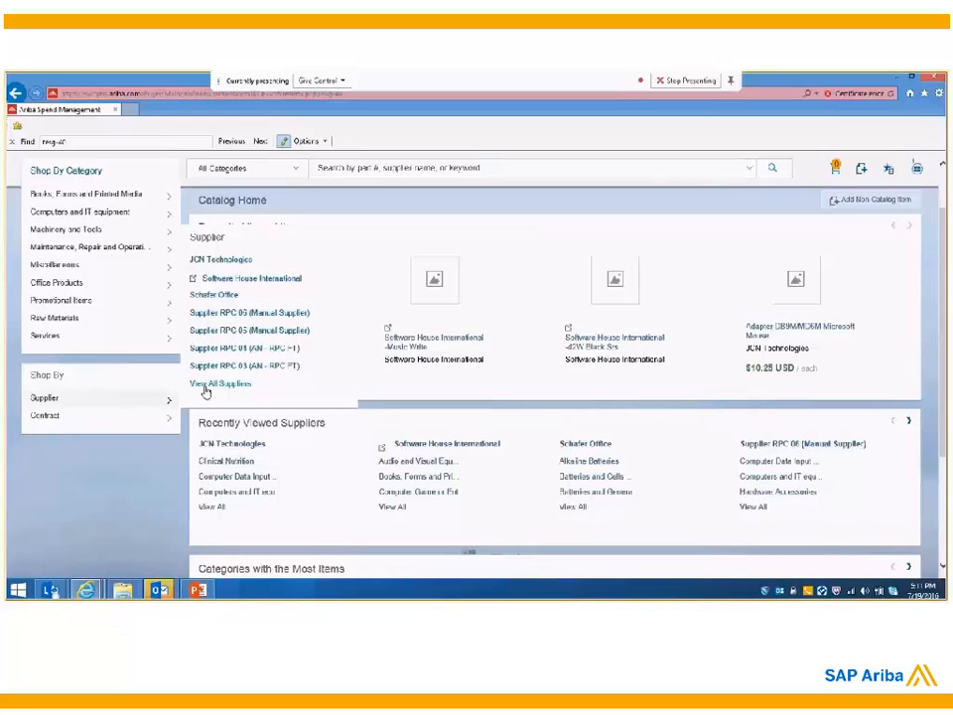
{"action": "left_click", "coordinate": [234, 262]}
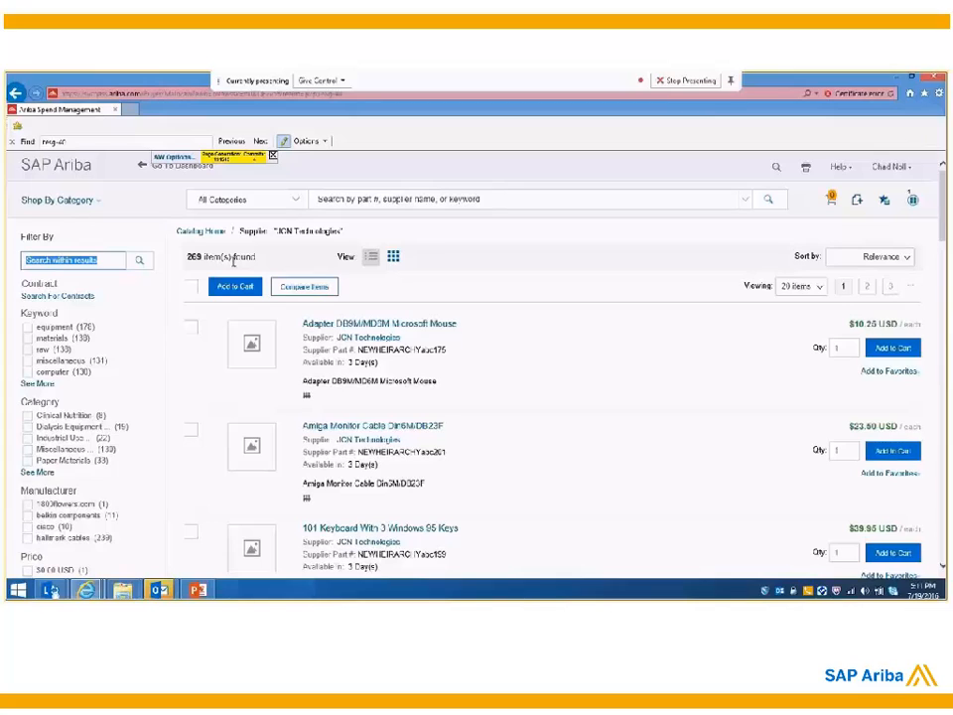
Step: Add the Adapter DB9M/MD6M Microsoft Mouse to the cart, set its quantity to 10 and update the total
{"action": "left_click", "coordinate": [191, 332]}
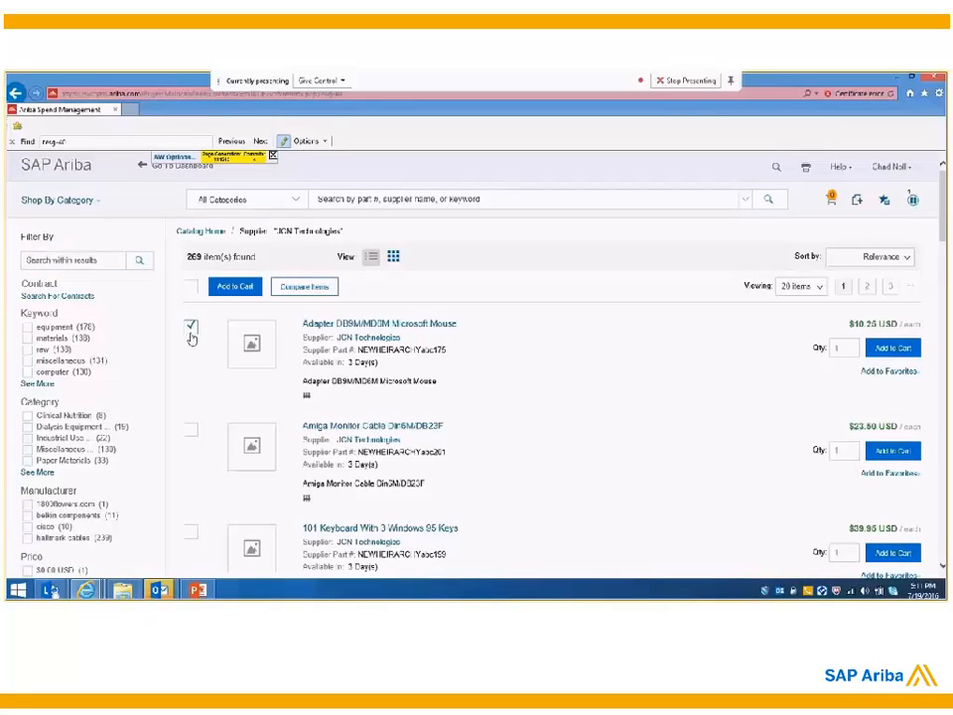
{"action": "left_click", "coordinate": [893, 348]}
{"action": "left_click", "coordinate": [711, 320]}
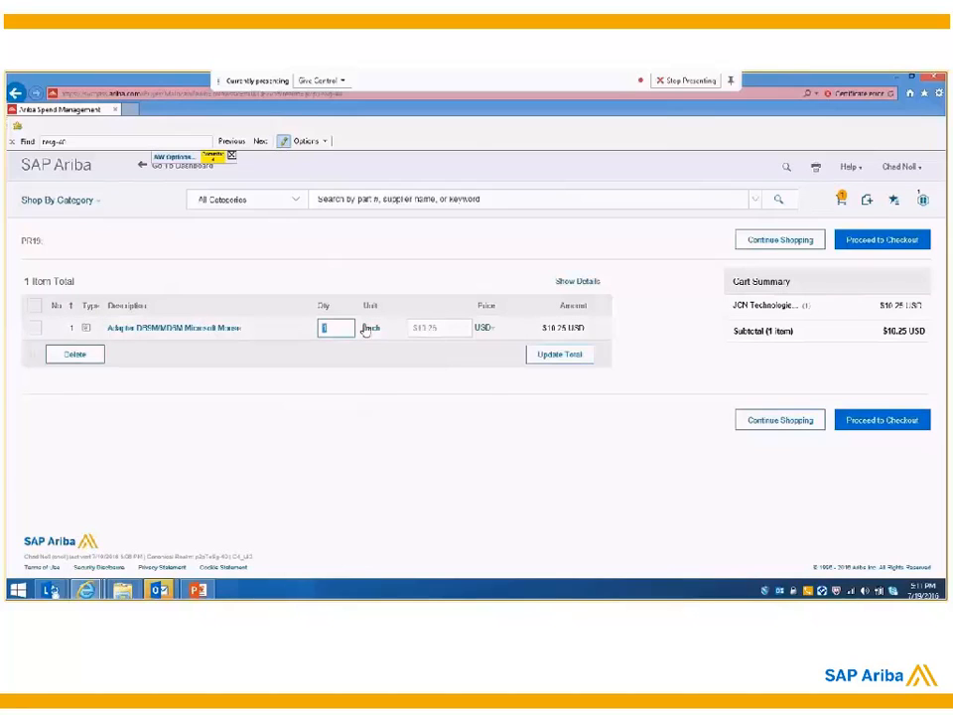
{"action": "left_click", "coordinate": [333, 329]}
{"action": "type", "text": "0"}
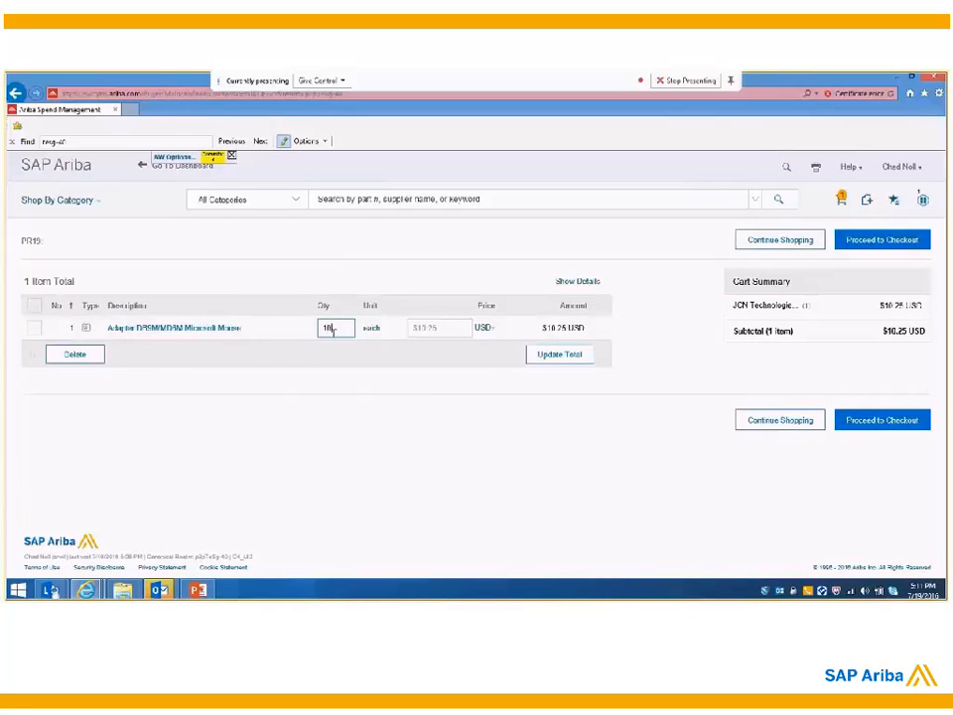
{"action": "left_click", "coordinate": [586, 355]}
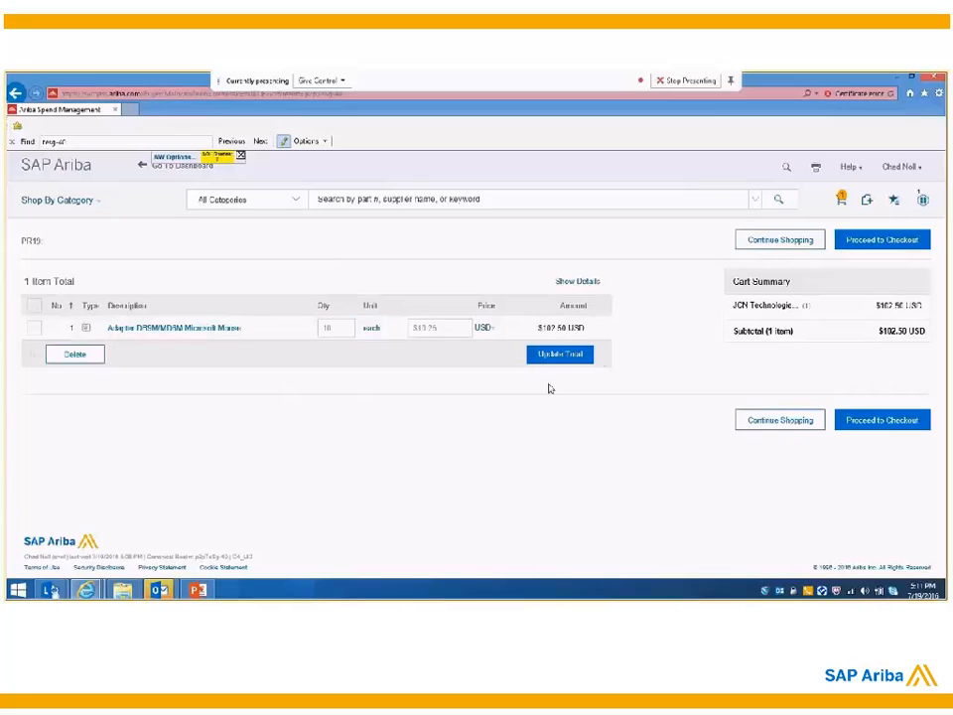
Step: Continue shopping and start a non-catalog item described as "Non Catalog - Gifts" with the luggage and handbags commodity code
{"action": "left_click", "coordinate": [766, 426]}
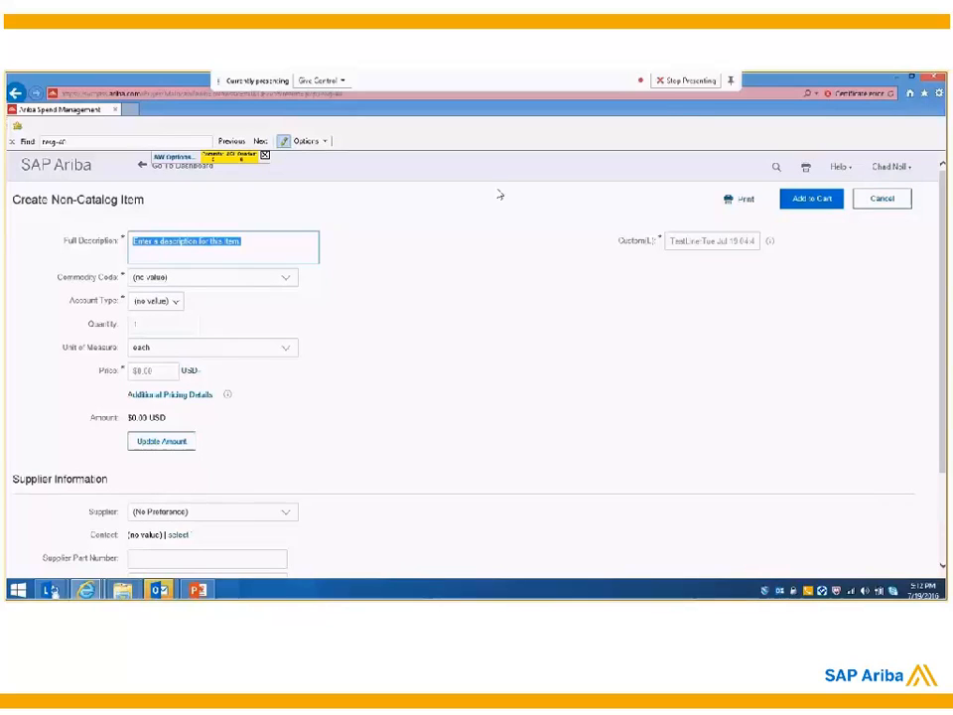
{"action": "type", "text": "Non"}
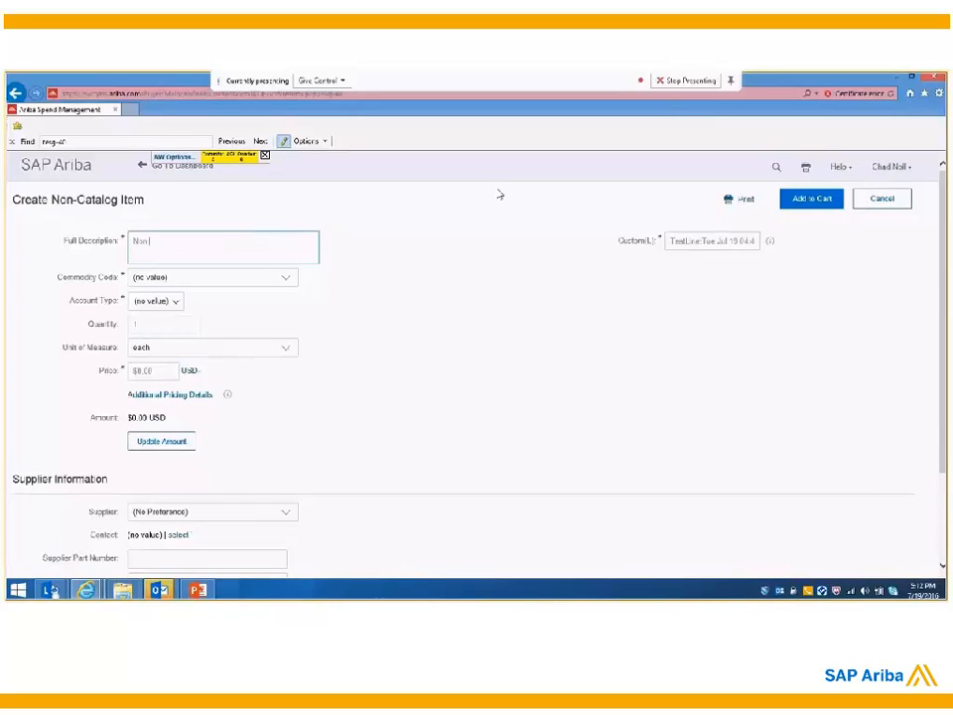
{"action": "type", "text": " Catalog - Gifts"}
{"action": "left_click", "coordinate": [285, 285]}
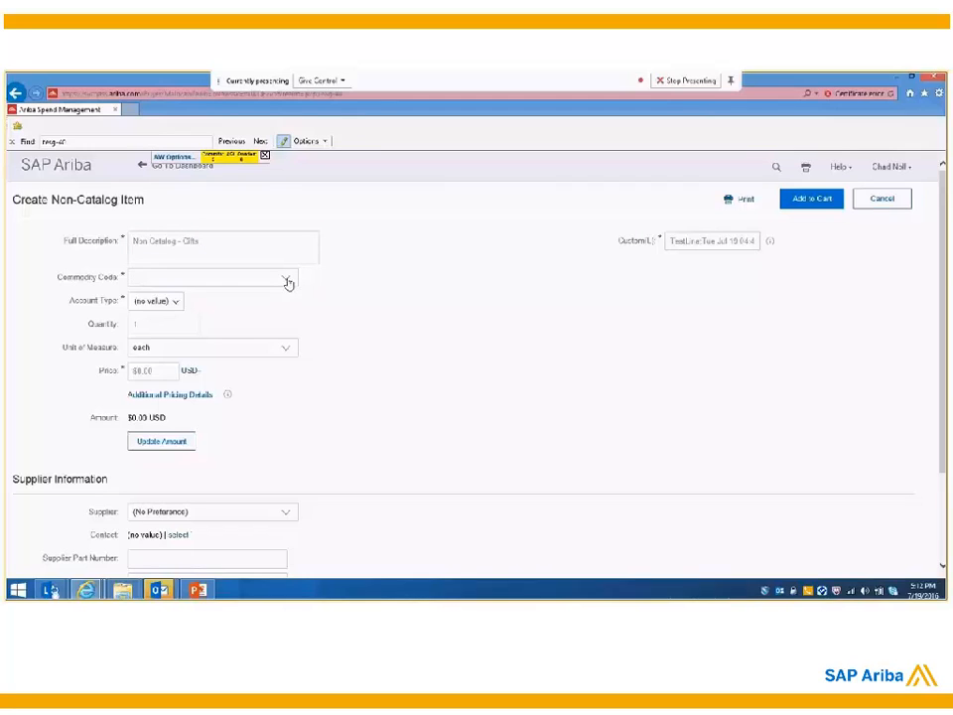
{"action": "left_click", "coordinate": [190, 306]}
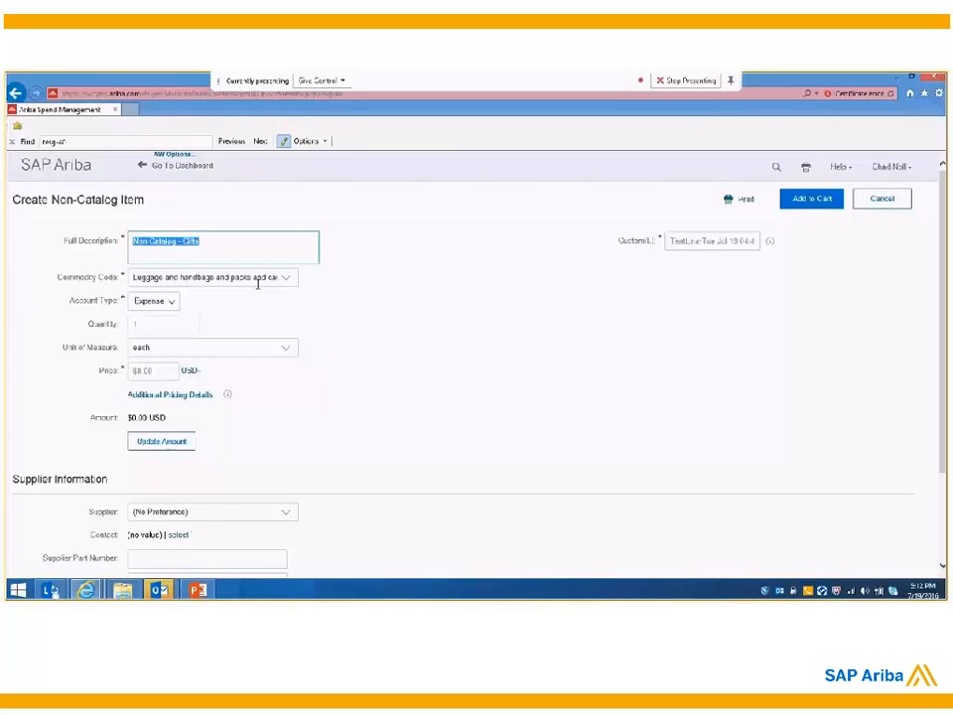
Step: Set the non-catalog item's quantity to 20 and its price to $40.00, and update the amount
{"action": "left_click", "coordinate": [179, 323]}
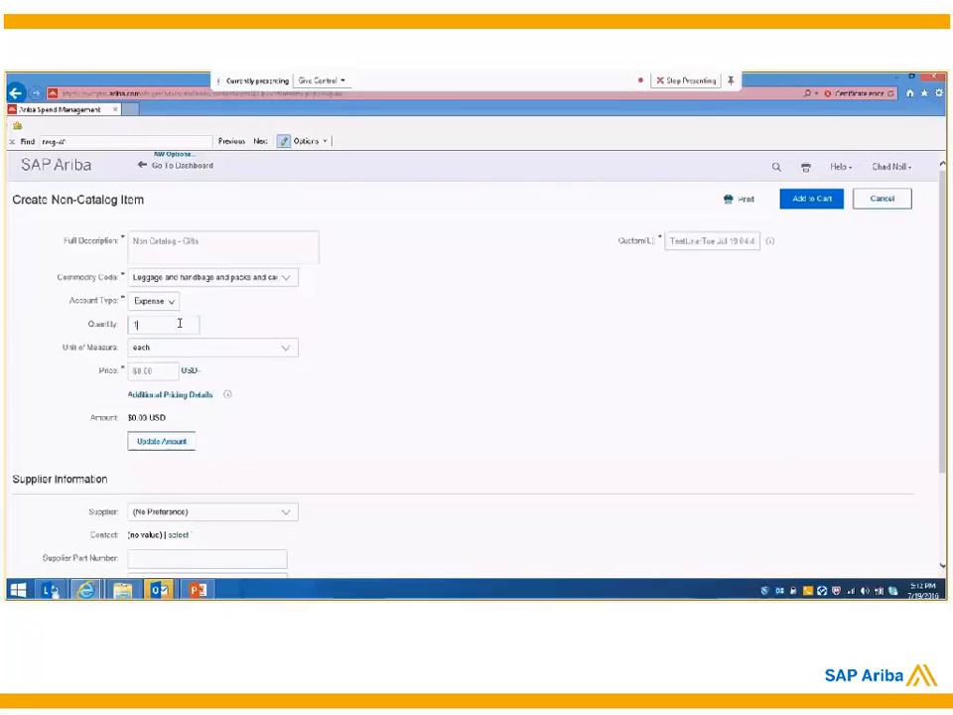
{"action": "key", "text": "BackSpace"}
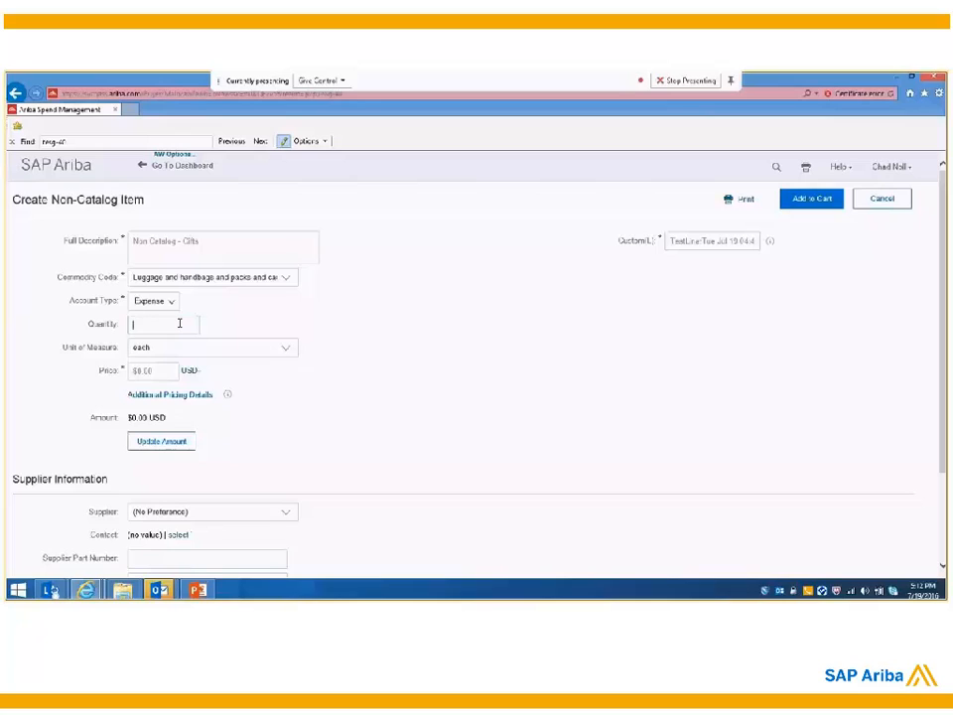
{"action": "type", "text": "20"}
{"action": "left_click", "coordinate": [136, 371]}
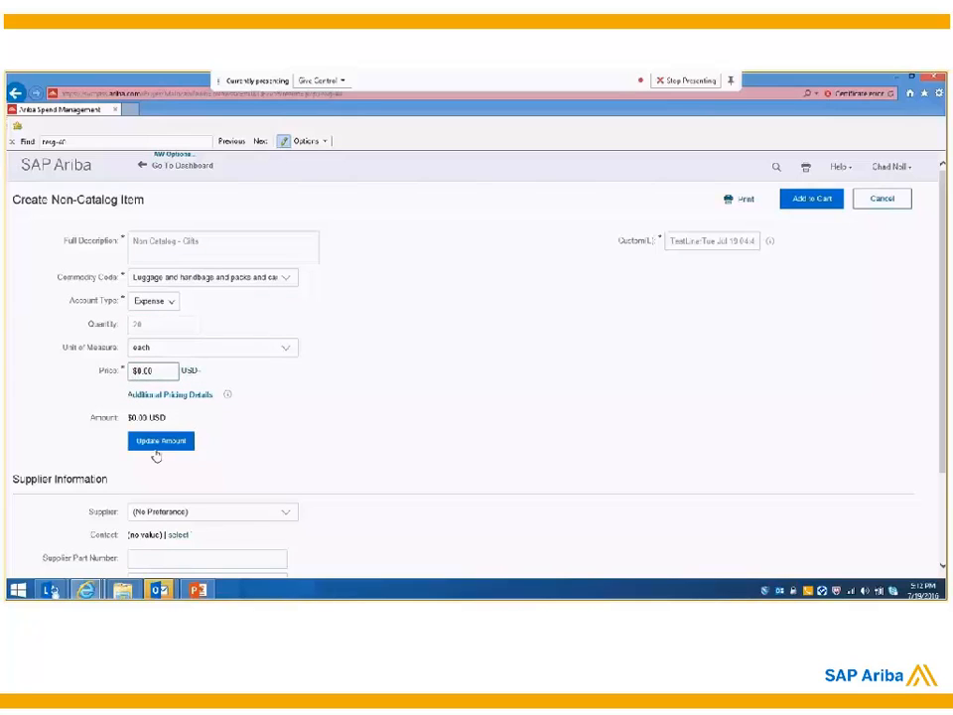
{"action": "type", "text": "4"}
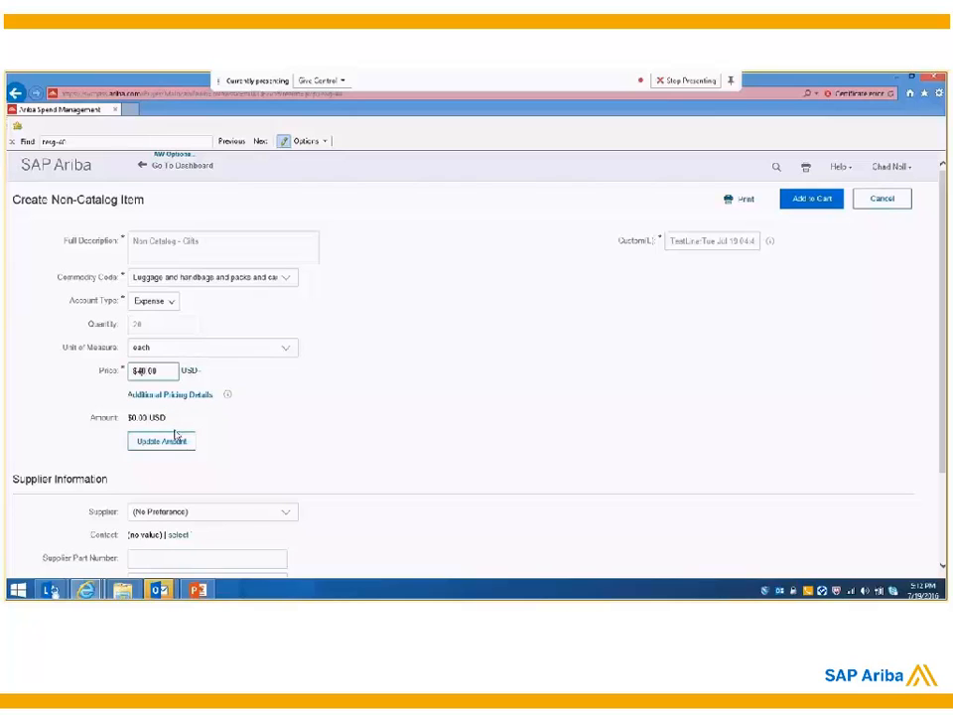
{"action": "left_click", "coordinate": [174, 441]}
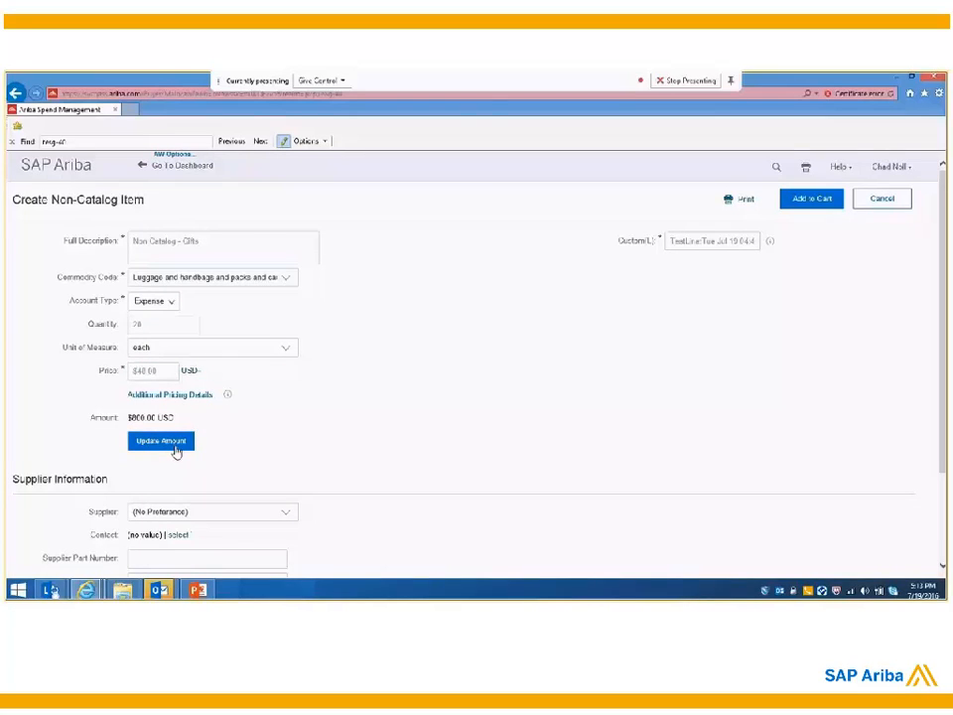
Step: Choose JCN Technologies (AN - Fulfillment FT) as the non-catalog item's supplier and add the item to the cart
{"action": "left_click", "coordinate": [285, 513]}
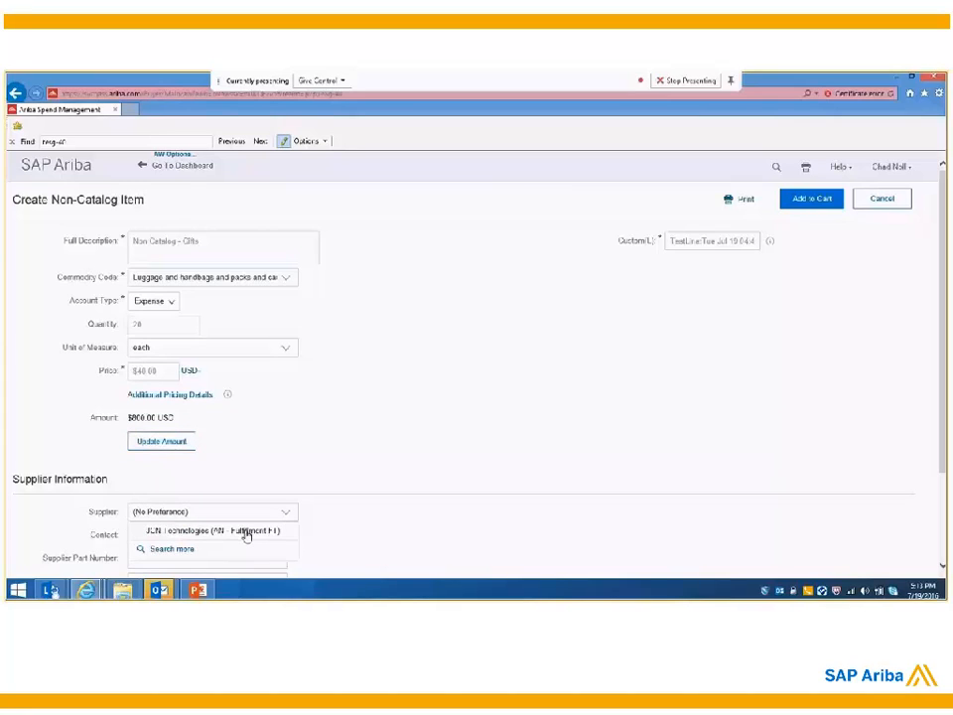
{"action": "left_click", "coordinate": [244, 532]}
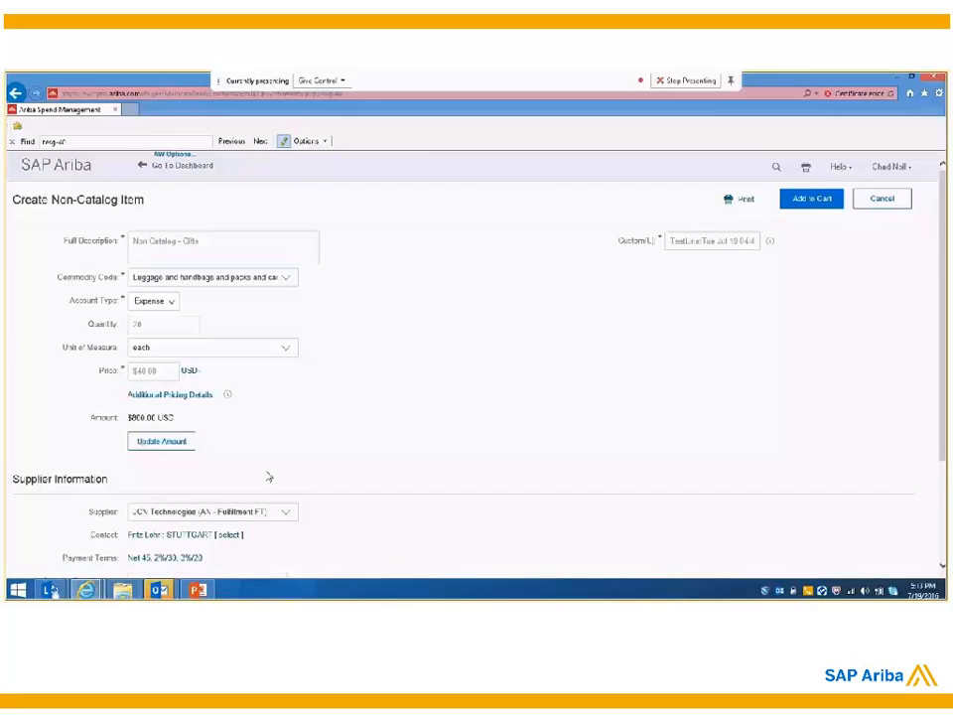
{"action": "left_click", "coordinate": [812, 198]}
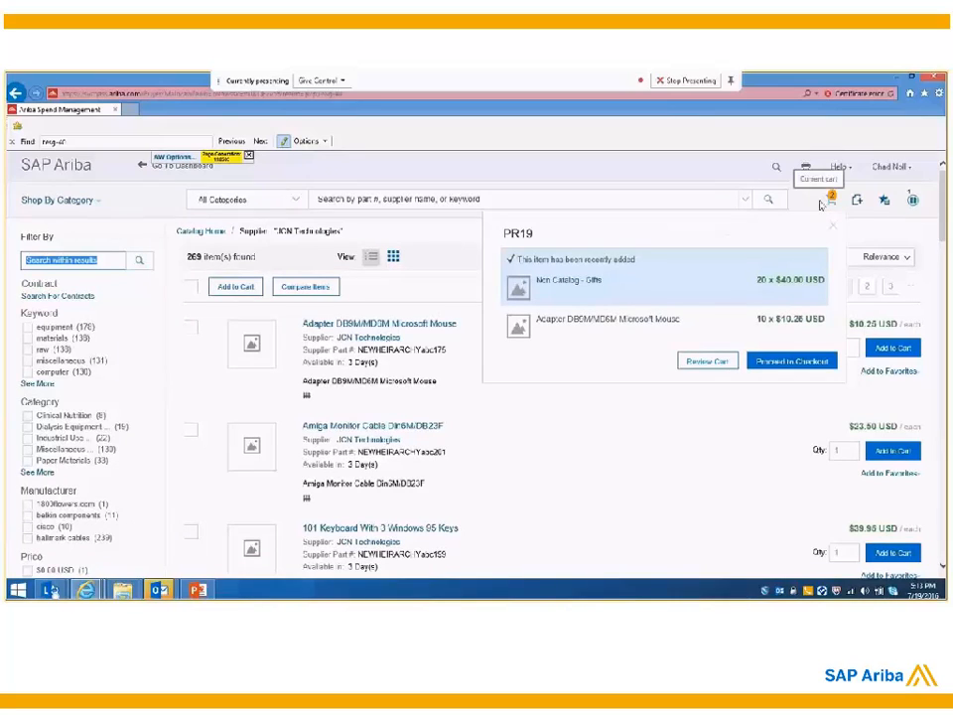
Step: Proceed to checkout and title the requisition "Req -Marketing"
{"action": "left_click", "coordinate": [780, 361]}
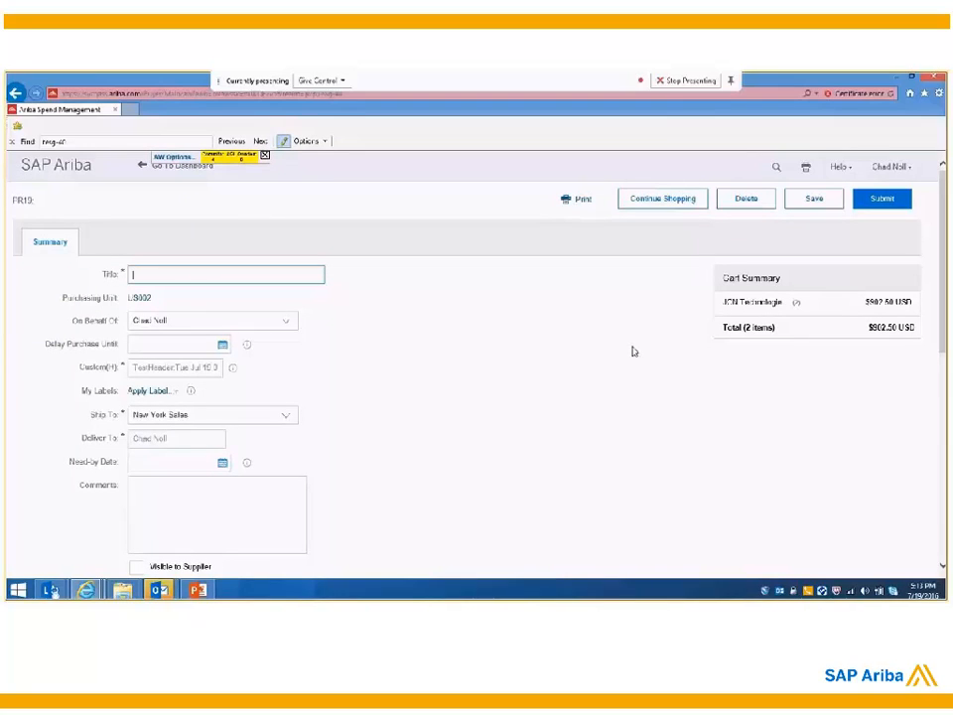
{"action": "scroll", "coordinate": [358, 319], "scroll_direction": "down", "scroll_amount": 1}
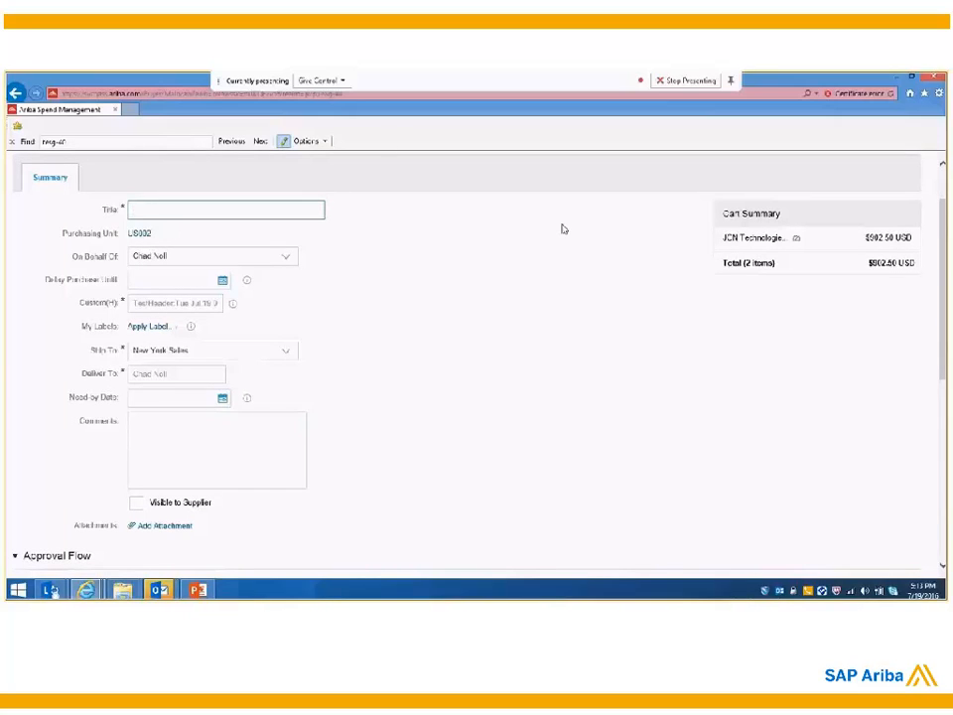
{"action": "type", "text": "Req J"}
{"action": "key", "text": "BackSpace"}
{"action": "type", "text": "Mo"}
{"action": "type", "text": "rketin"}
{"action": "type", "text": "g"}
{"action": "scroll", "coordinate": [228, 253], "scroll_direction": "down", "scroll_amount": 1}
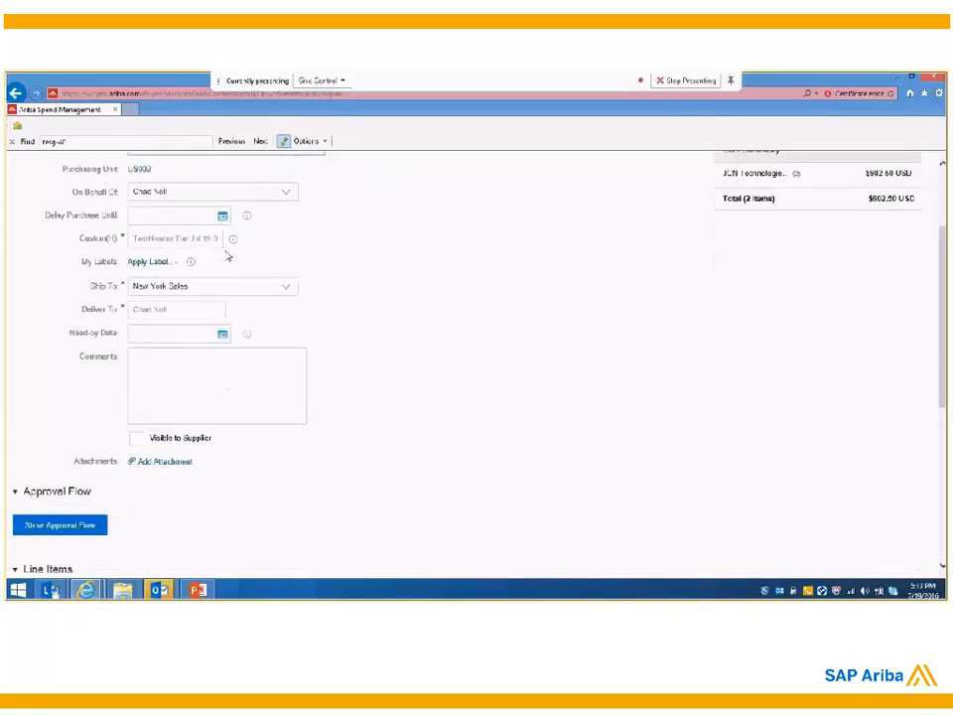
{"action": "scroll", "coordinate": [227, 256], "scroll_direction": "up", "scroll_amount": 1}
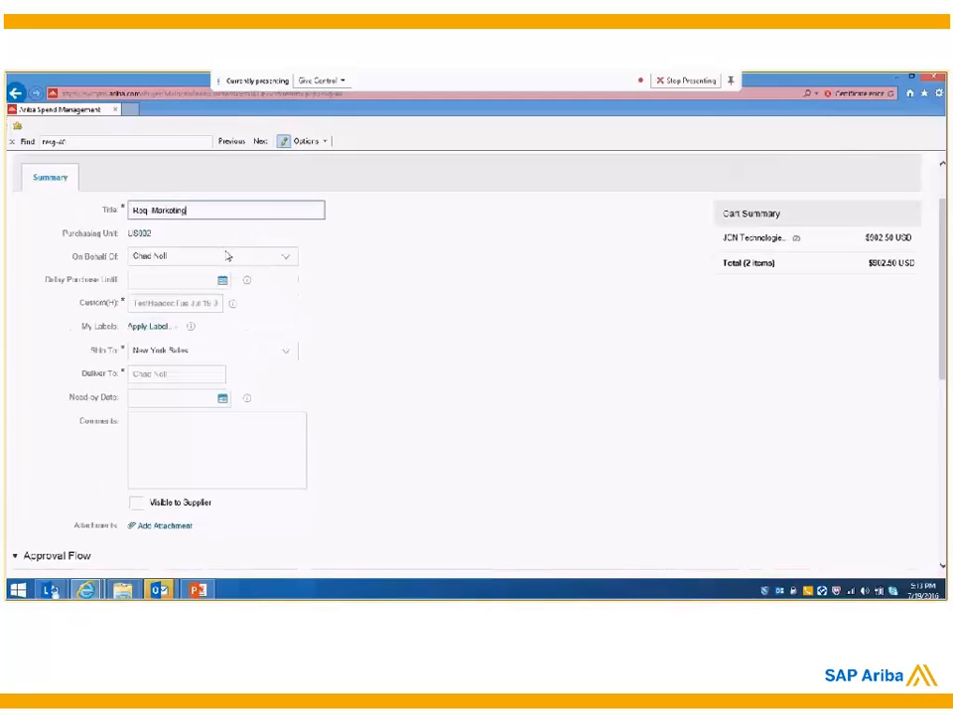
Step: Add the requisition comment "please supply these items" and make it visible to the supplier
{"action": "left_click", "coordinate": [192, 421]}
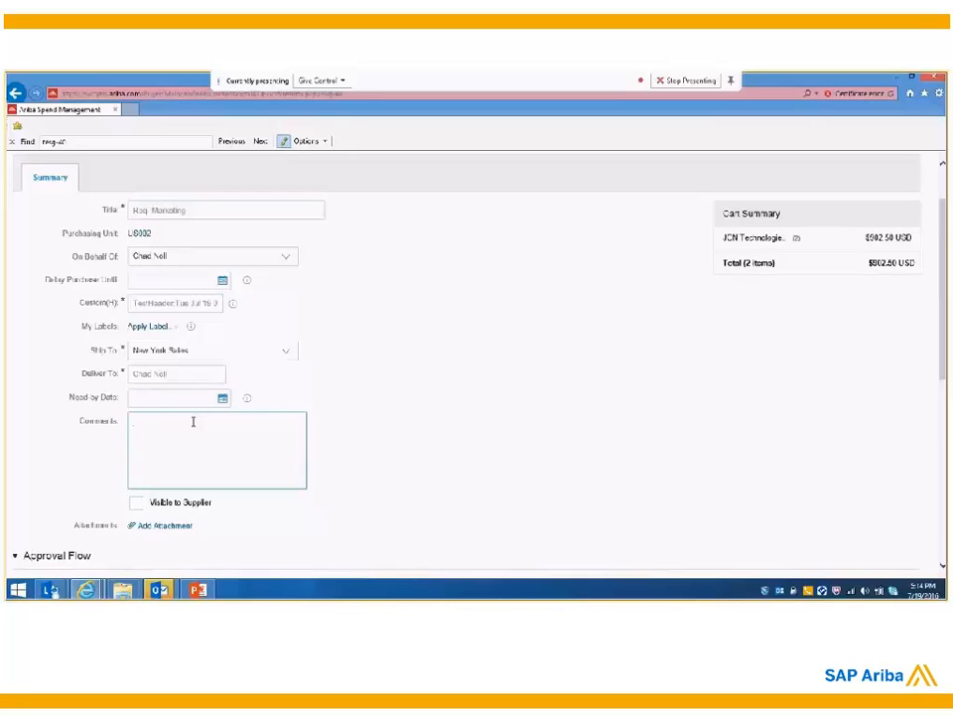
{"action": "type", "text": "please supply these items"}
{"action": "left_click", "coordinate": [138, 504]}
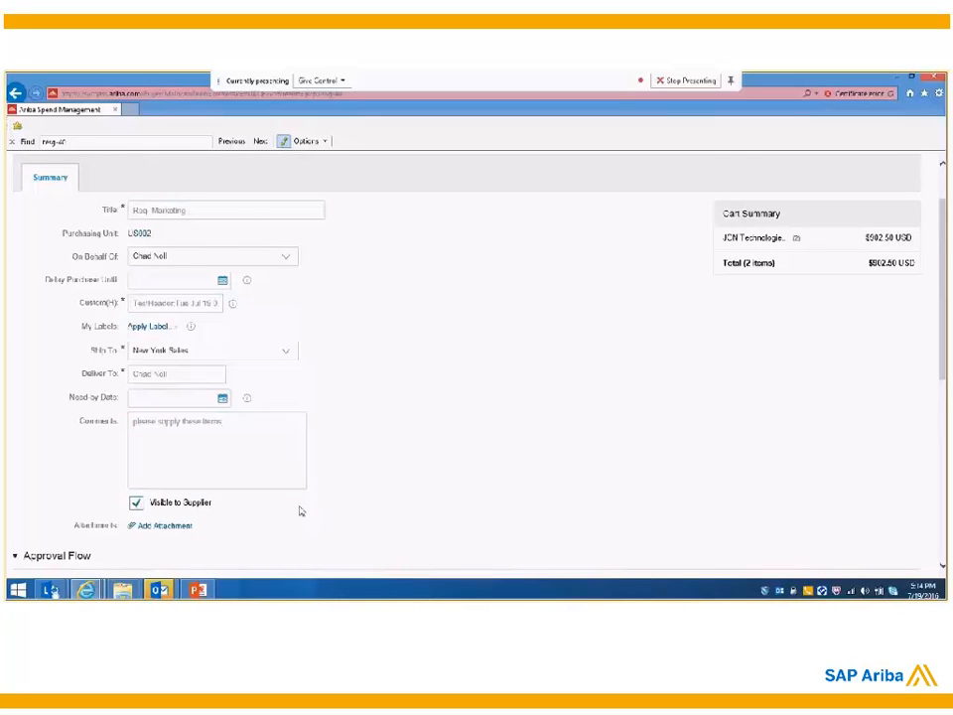
Step: Open the Adapter DB9M/MD6M Microsoft Mouse line item for editing
{"action": "scroll", "coordinate": [299, 506], "scroll_direction": "down", "scroll_amount": 3}
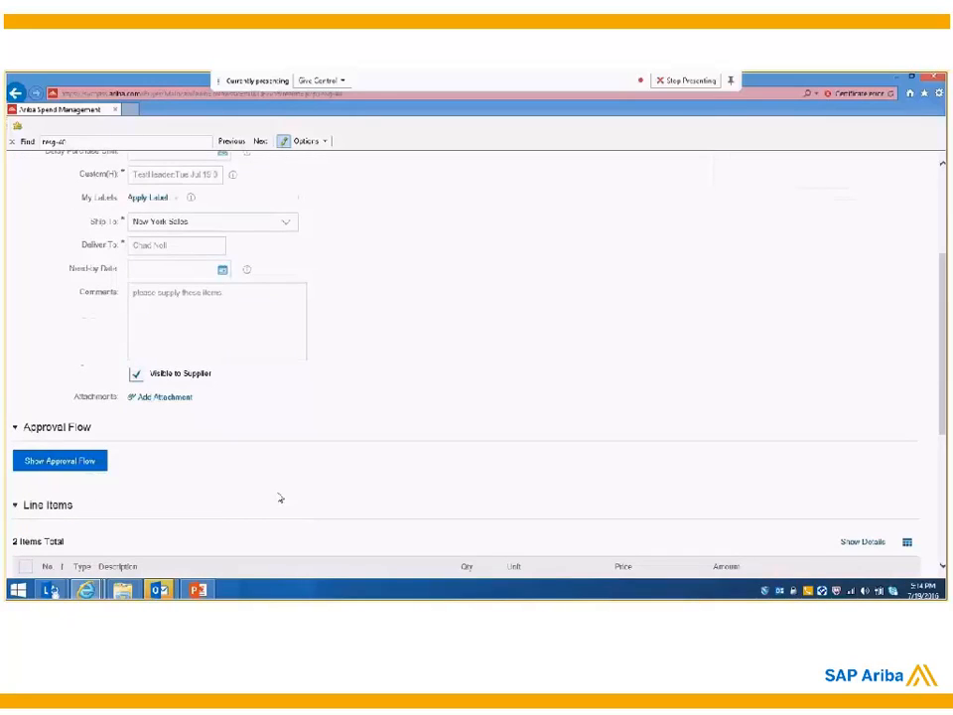
{"action": "scroll", "coordinate": [304, 446], "scroll_direction": "down", "scroll_amount": 3}
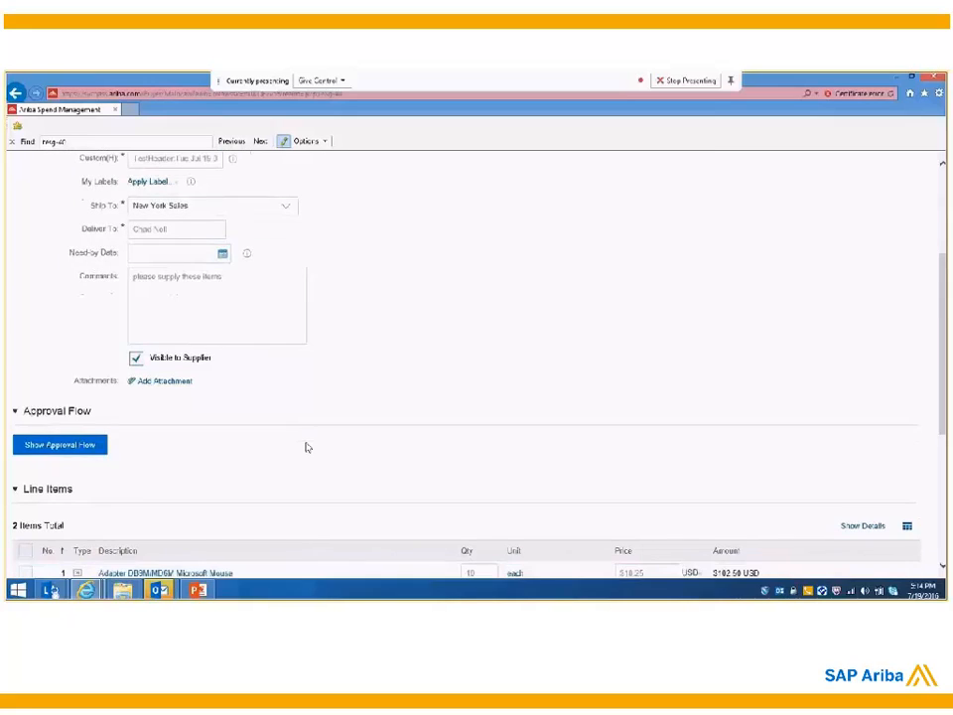
{"action": "scroll", "coordinate": [304, 447], "scroll_direction": "down", "scroll_amount": 2}
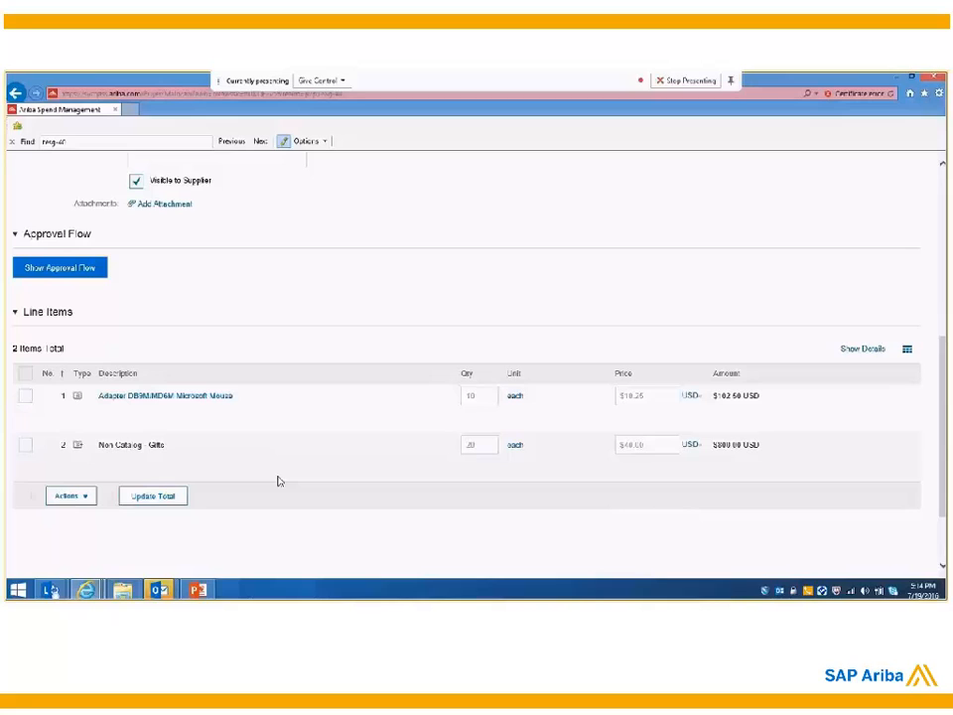
{"action": "left_click", "coordinate": [25, 397]}
{"action": "left_click", "coordinate": [67, 496]}
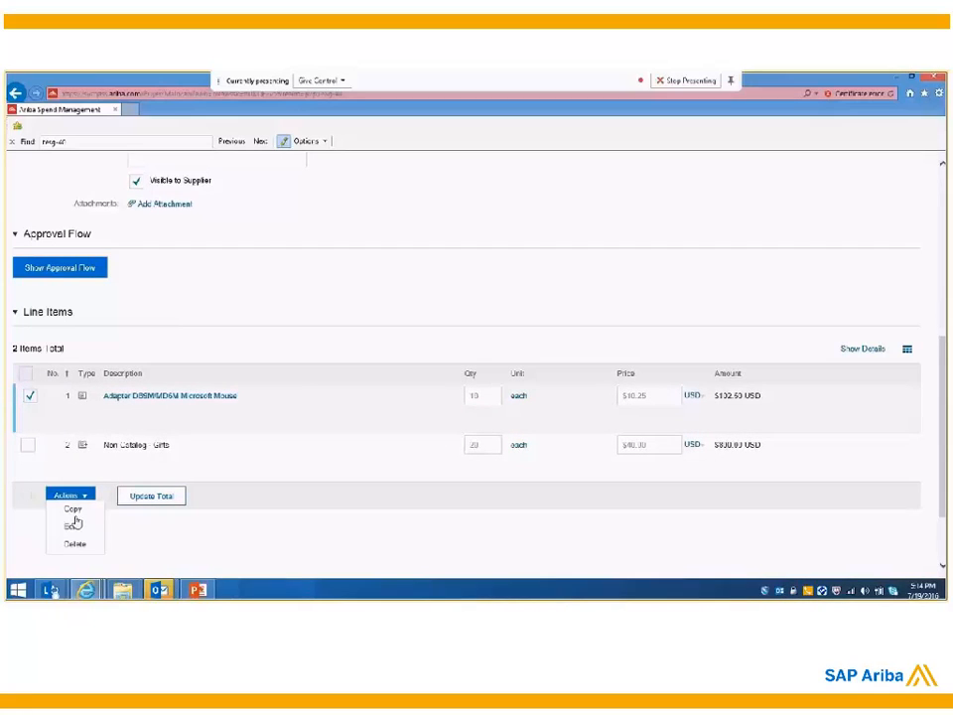
{"action": "left_click", "coordinate": [77, 526]}
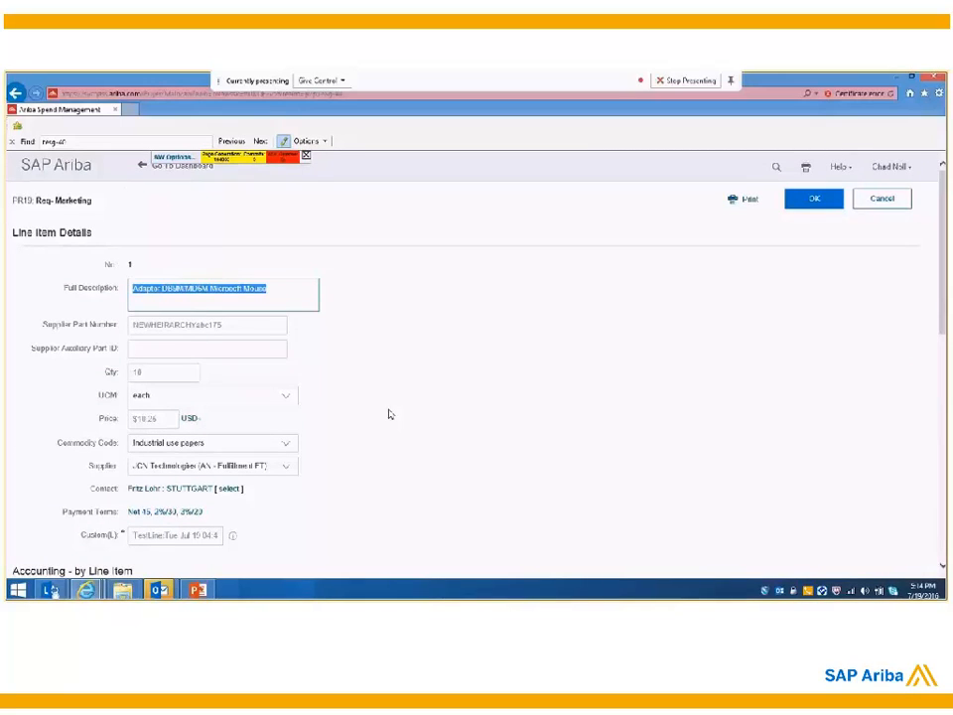
Step: Examine the line item's accounting, shipping, comments and attachments sections, and return to the requisition summary
{"action": "scroll", "coordinate": [389, 414], "scroll_direction": "down", "scroll_amount": 2}
{"action": "scroll", "coordinate": [388, 419], "scroll_direction": "down", "scroll_amount": 1}
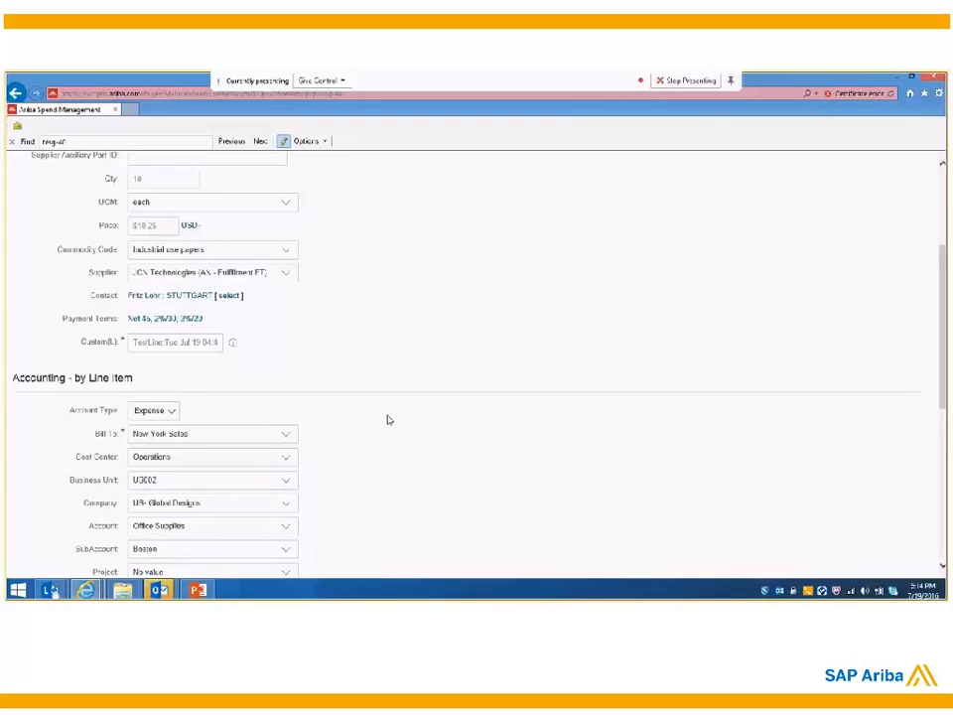
{"action": "scroll", "coordinate": [387, 420], "scroll_direction": "down", "scroll_amount": 1}
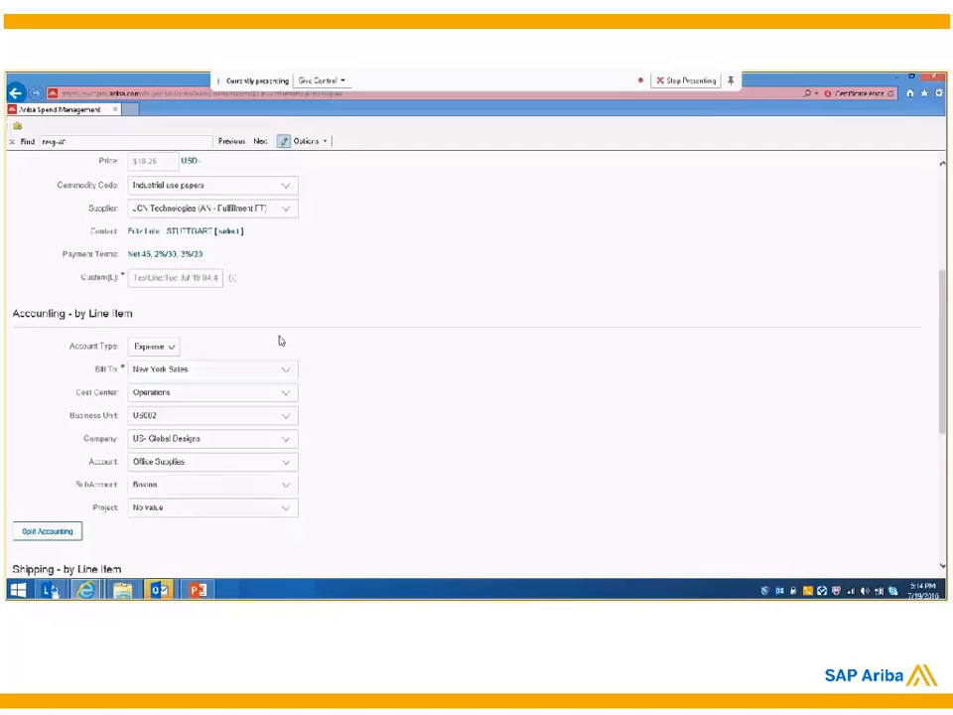
{"action": "scroll", "coordinate": [447, 438], "scroll_direction": "down", "scroll_amount": 2}
{"action": "scroll", "coordinate": [447, 438], "scroll_direction": "down", "scroll_amount": 1}
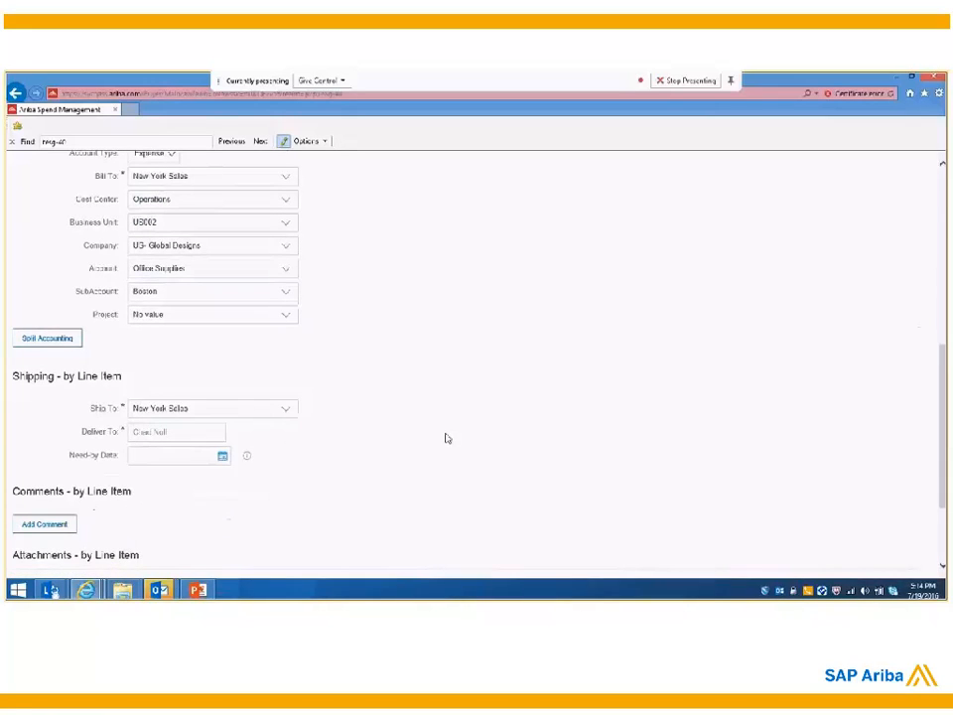
{"action": "scroll", "coordinate": [447, 438], "scroll_direction": "up", "scroll_amount": 2}
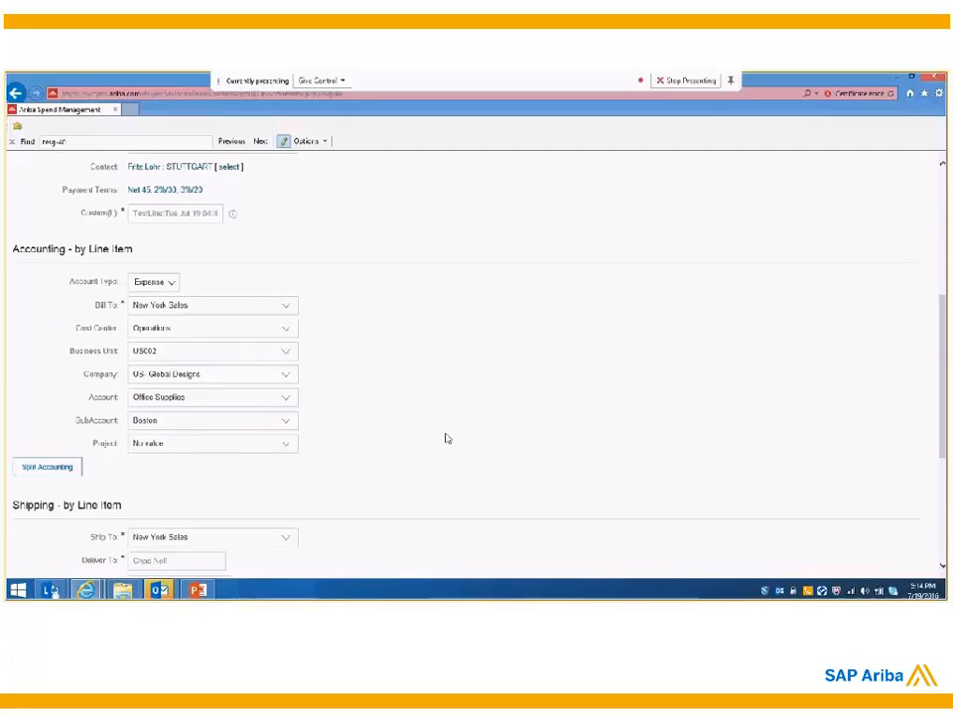
{"action": "scroll", "coordinate": [447, 438], "scroll_direction": "down", "scroll_amount": 2}
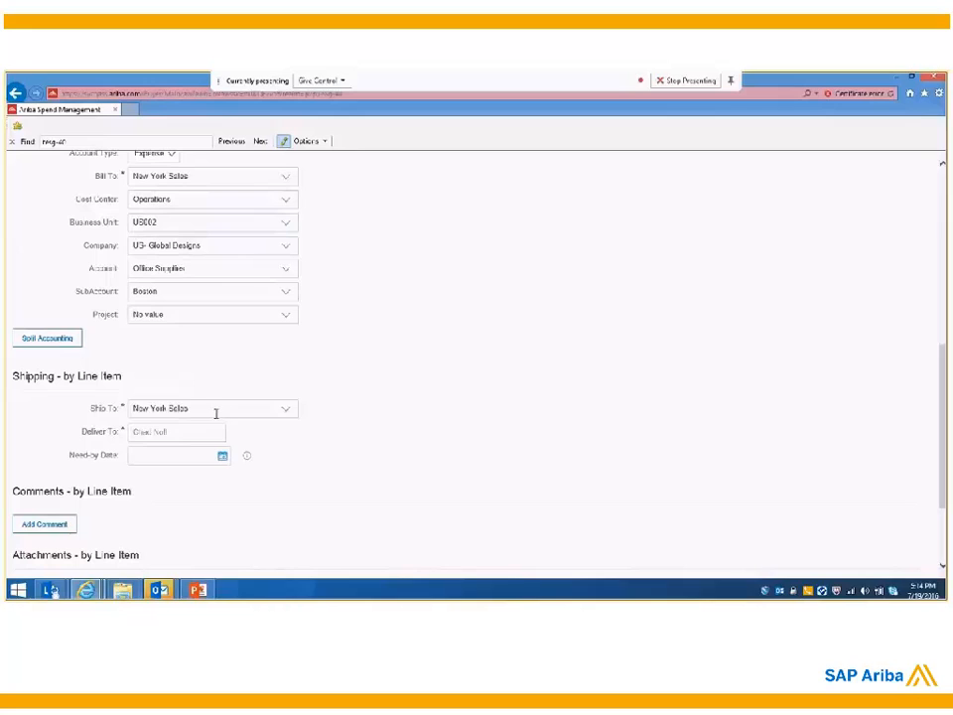
{"action": "scroll", "coordinate": [317, 511], "scroll_direction": "down", "scroll_amount": 2}
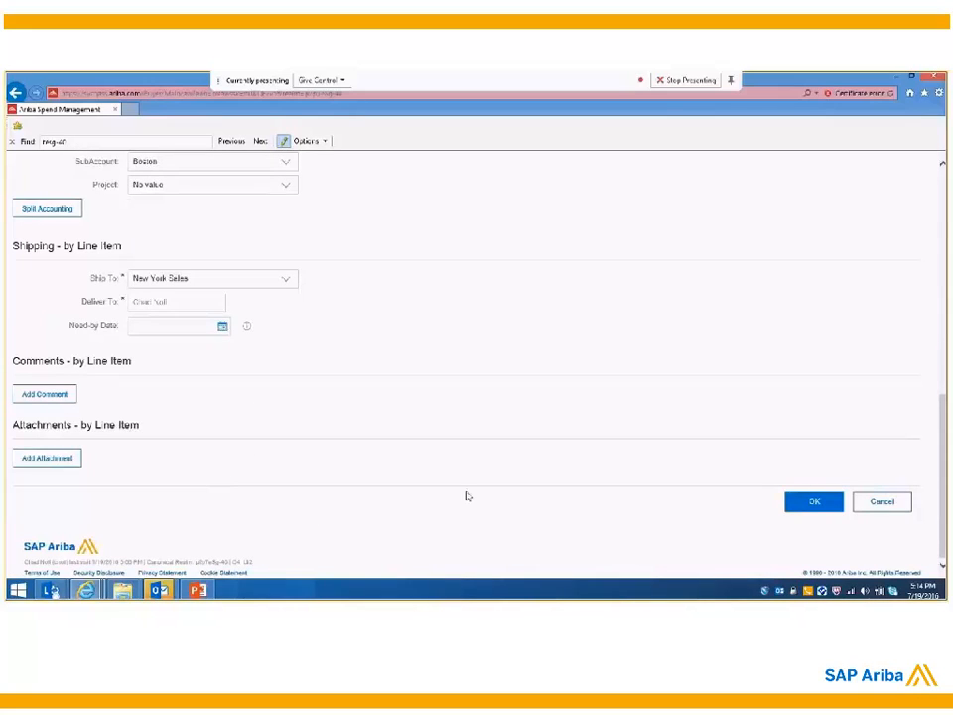
{"action": "left_click", "coordinate": [804, 505]}
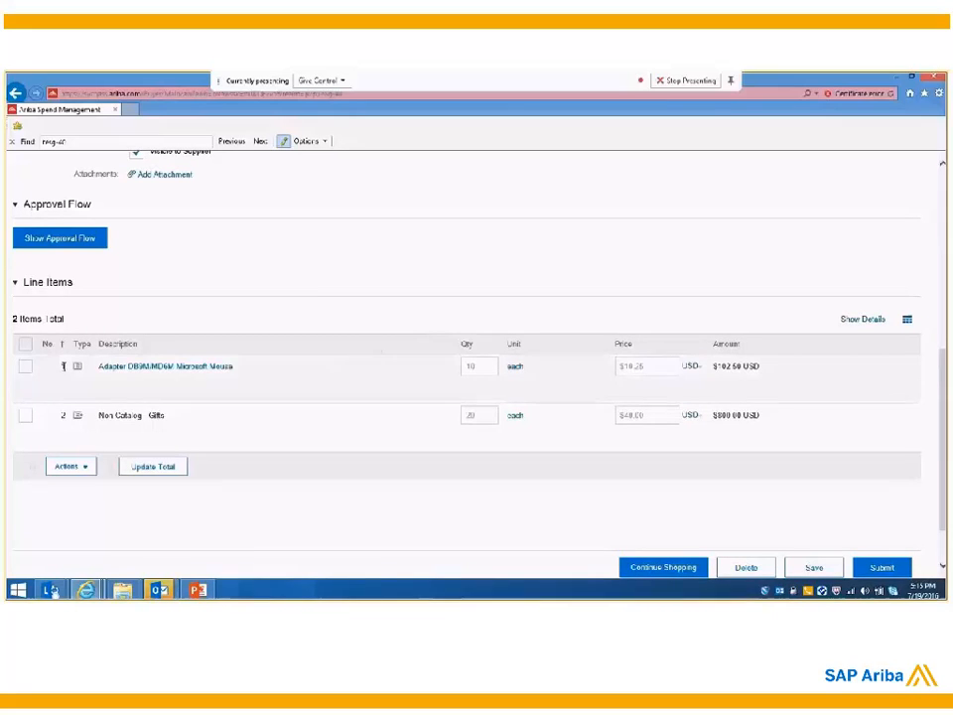
Step: Reopen the Adapter DB9M/MD6M Microsoft Mouse line item, recheck its details down to the attachments section, and return to the summary
{"action": "left_click", "coordinate": [30, 366]}
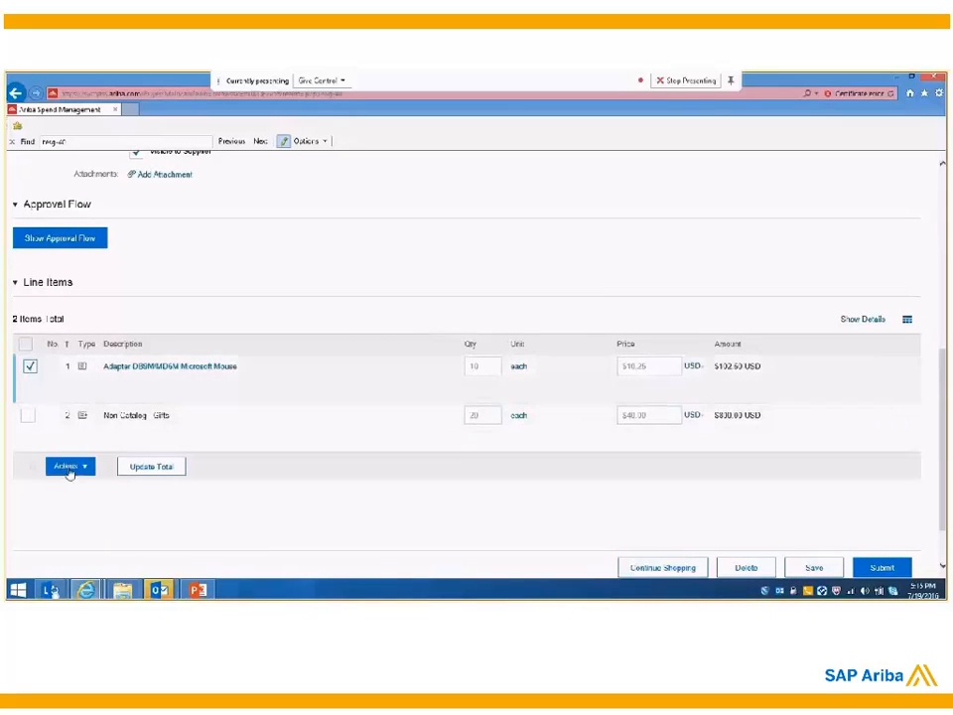
{"action": "left_click", "coordinate": [69, 467]}
{"action": "left_click", "coordinate": [69, 494]}
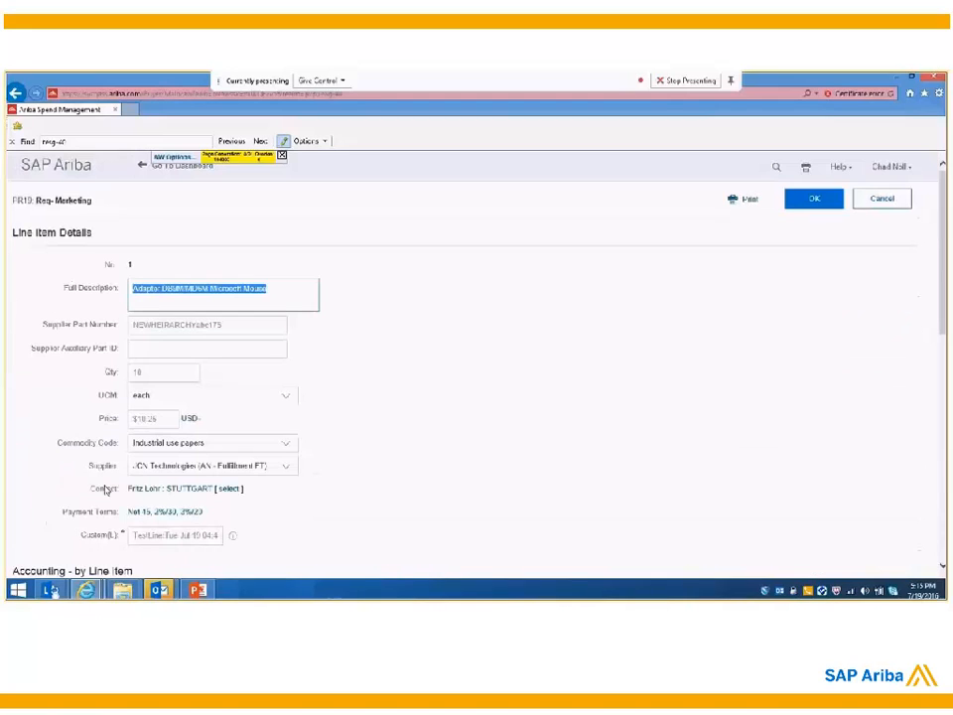
{"action": "scroll", "coordinate": [204, 417], "scroll_direction": "down", "scroll_amount": 1}
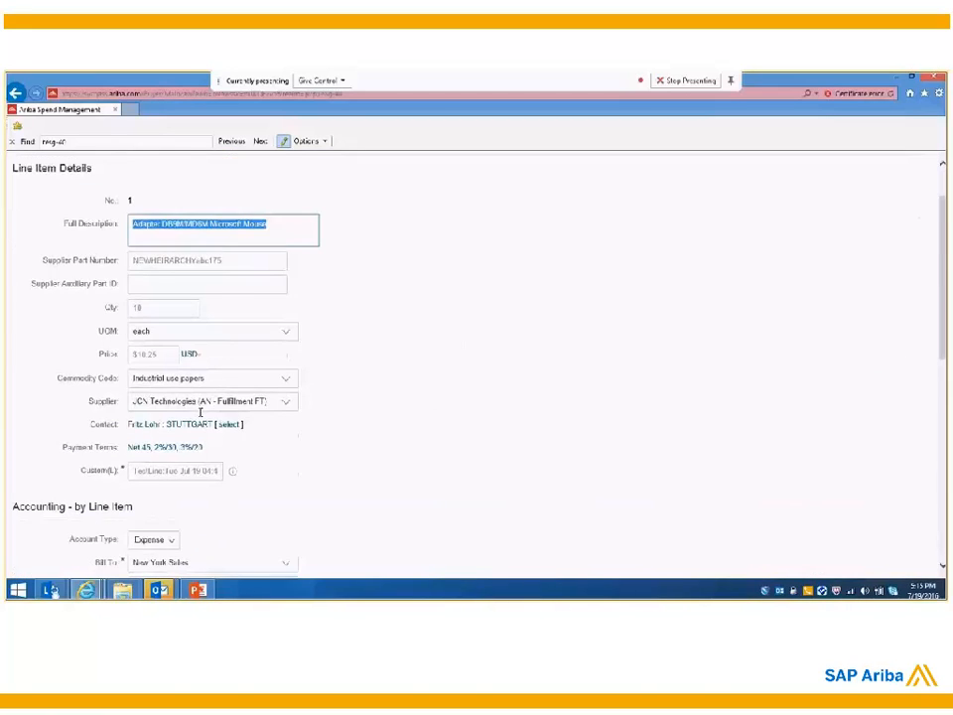
{"action": "scroll", "coordinate": [308, 455], "scroll_direction": "up", "scroll_amount": 1}
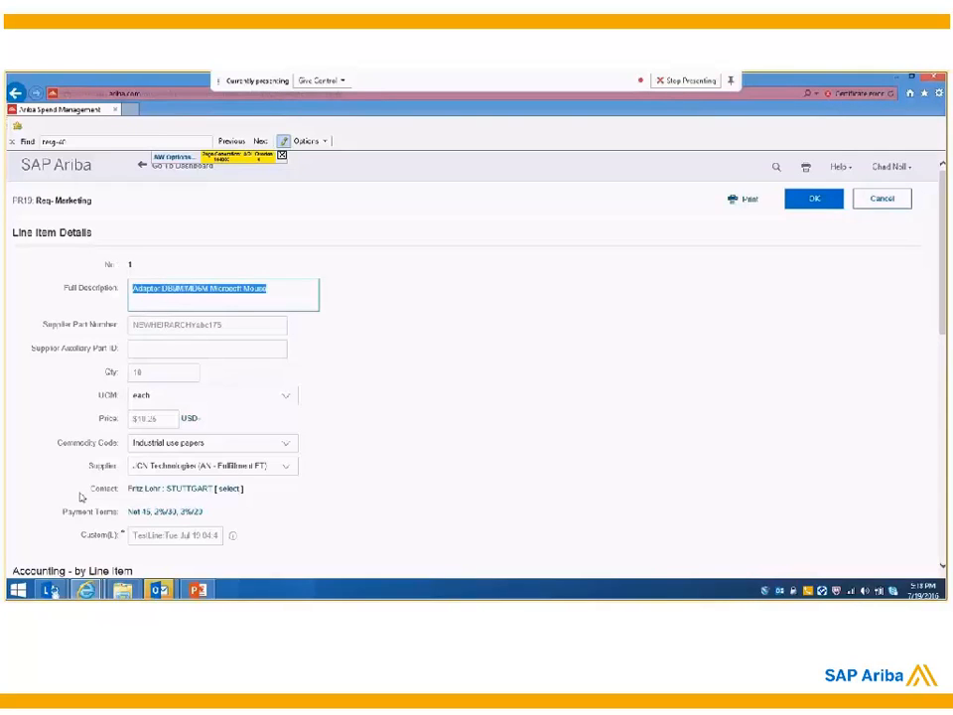
{"action": "scroll", "coordinate": [82, 497], "scroll_direction": "down", "scroll_amount": 5}
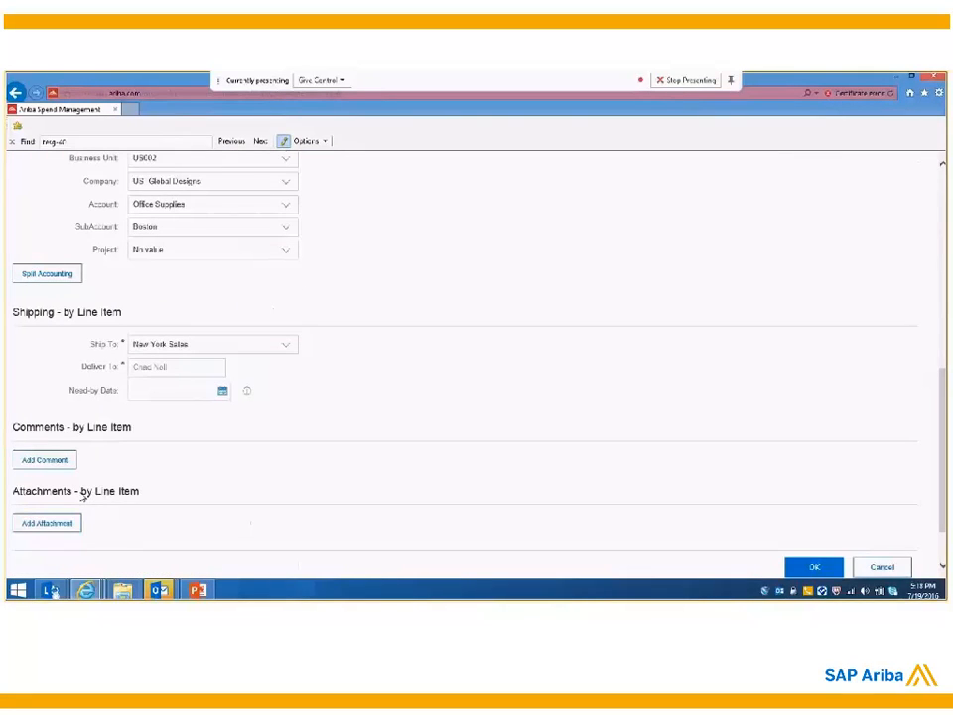
{"action": "scroll", "coordinate": [81, 497], "scroll_direction": "up", "scroll_amount": 5}
{"action": "scroll", "coordinate": [82, 498], "scroll_direction": "up", "scroll_amount": 2}
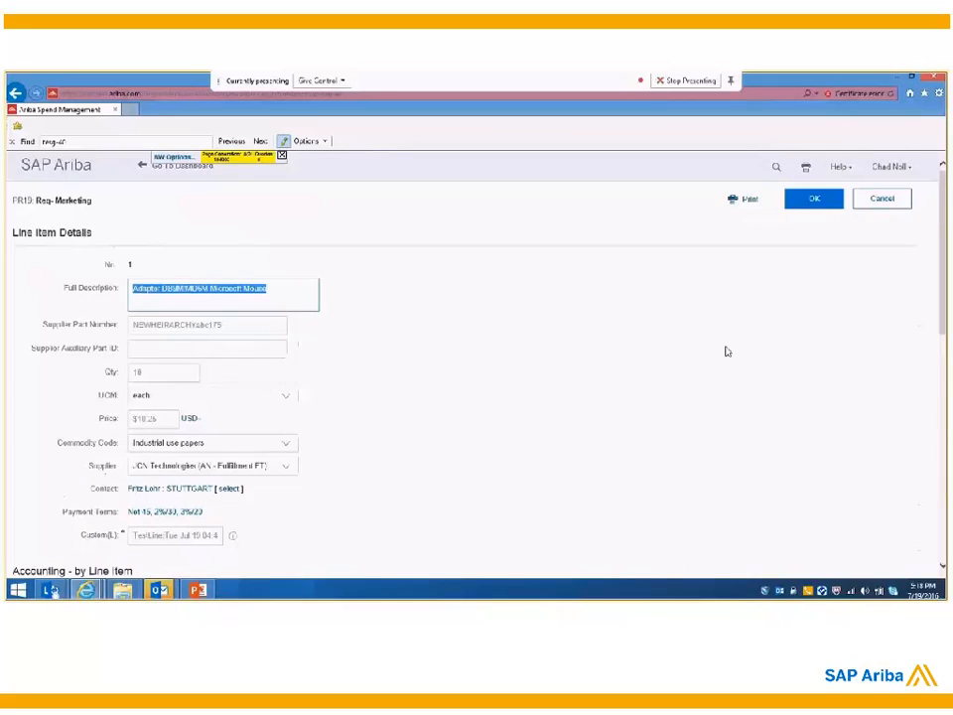
{"action": "left_click", "coordinate": [811, 199]}
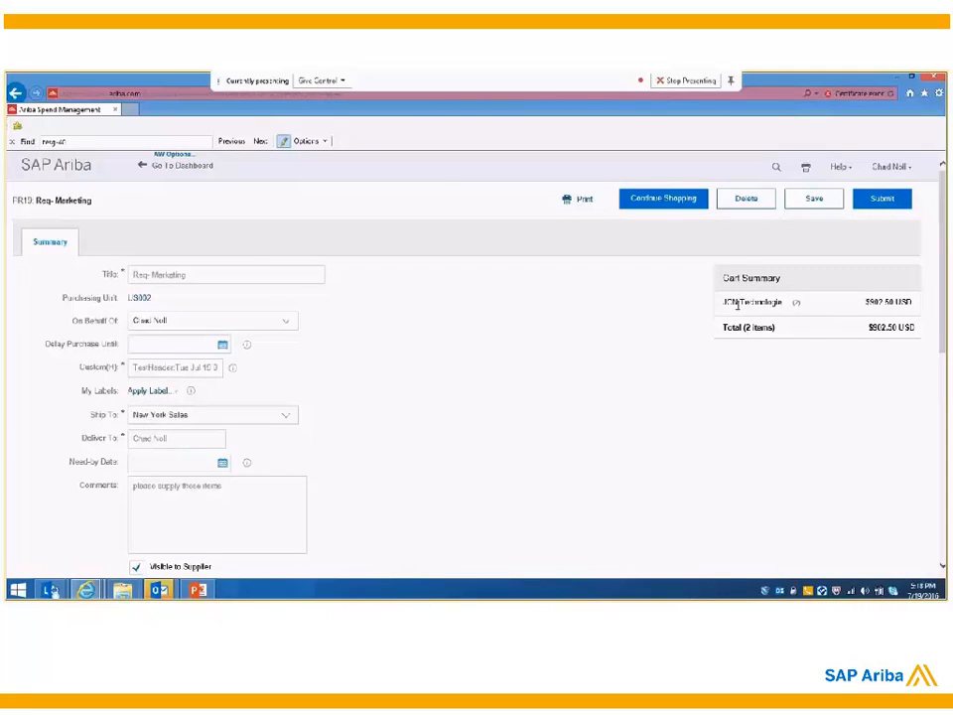
Step: Check the supplier in the cart summary and submit the requisition
{"action": "triple_click", "coordinate": [738, 305]}
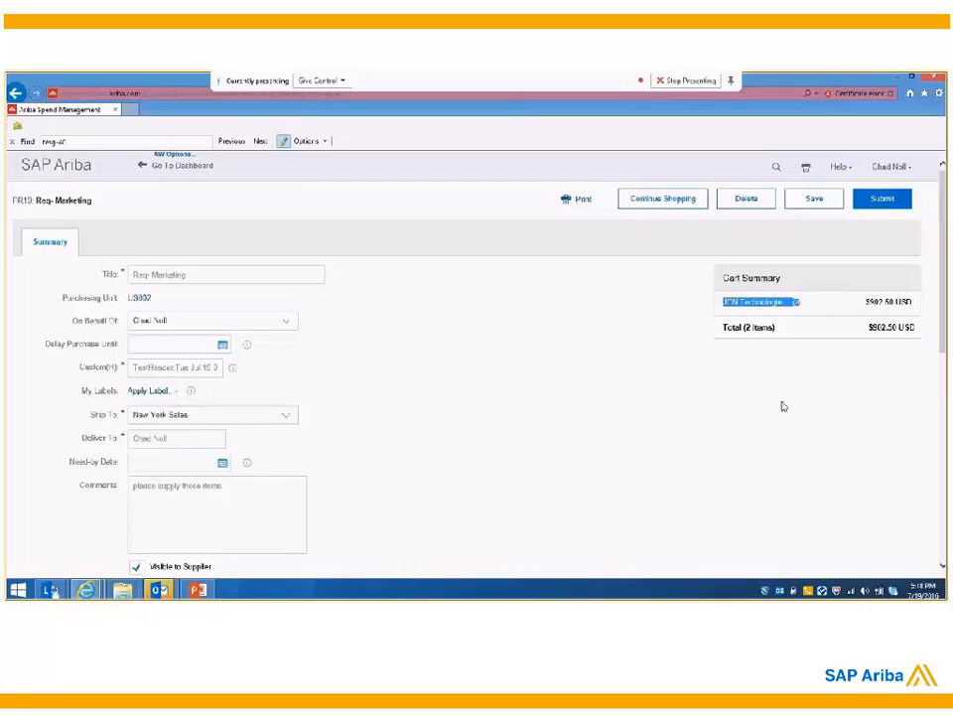
{"action": "left_click", "coordinate": [796, 302]}
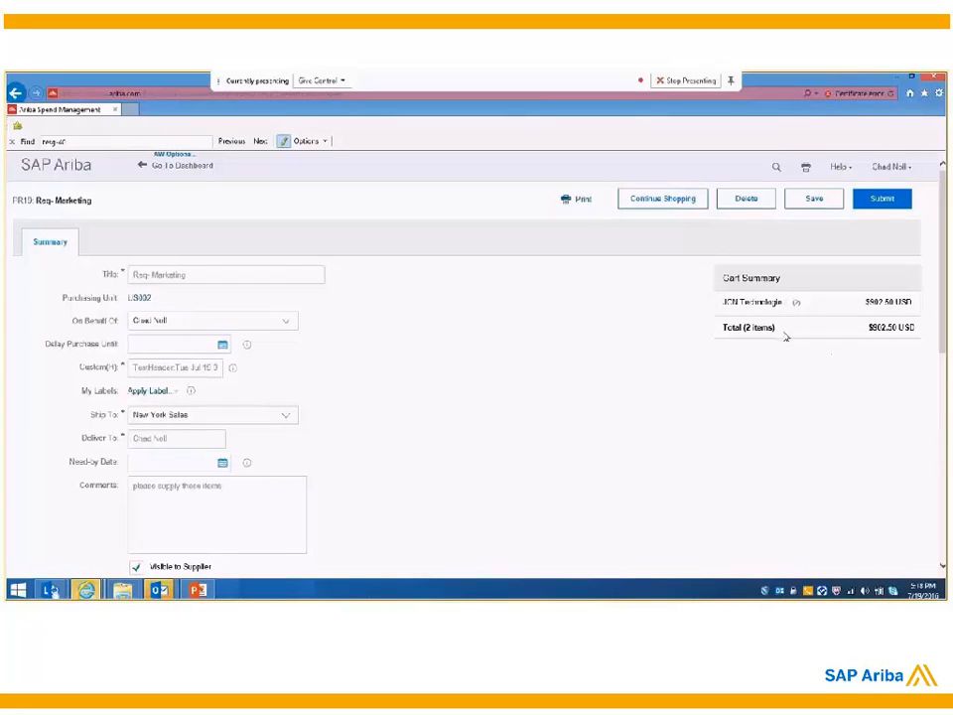
{"action": "scroll", "coordinate": [574, 469], "scroll_direction": "down", "scroll_amount": 1}
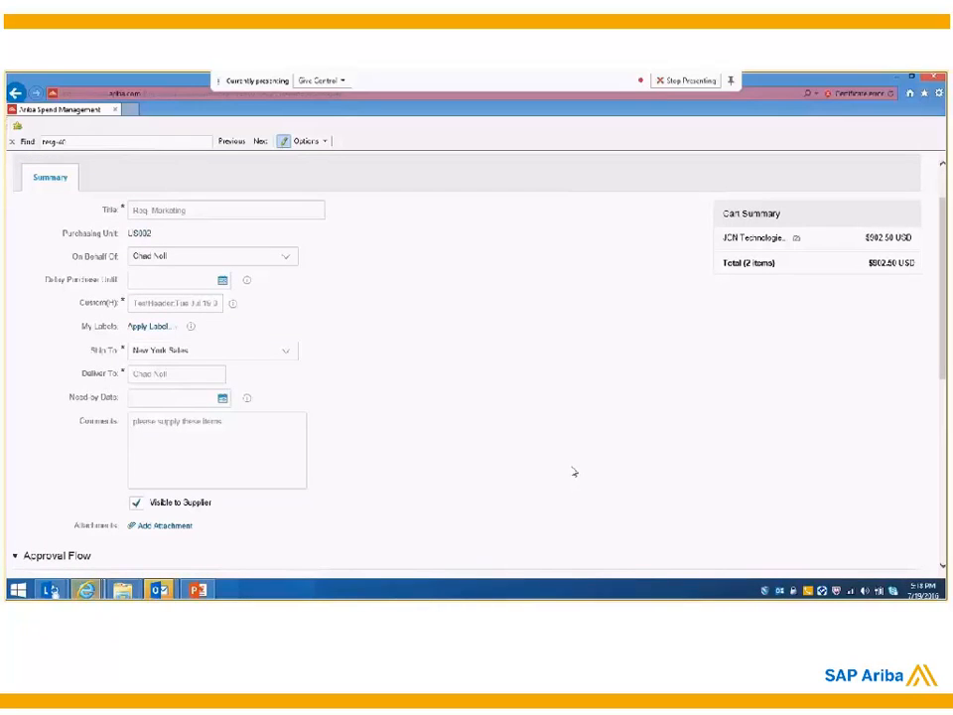
{"action": "scroll", "coordinate": [573, 472], "scroll_direction": "up", "scroll_amount": 1}
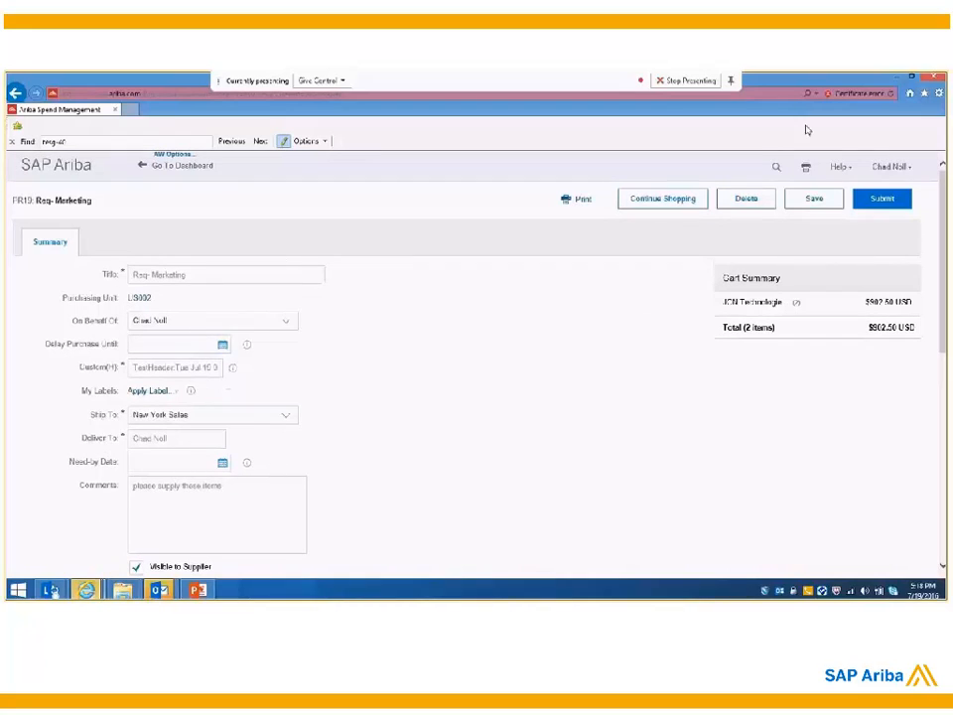
{"action": "left_click", "coordinate": [883, 199]}
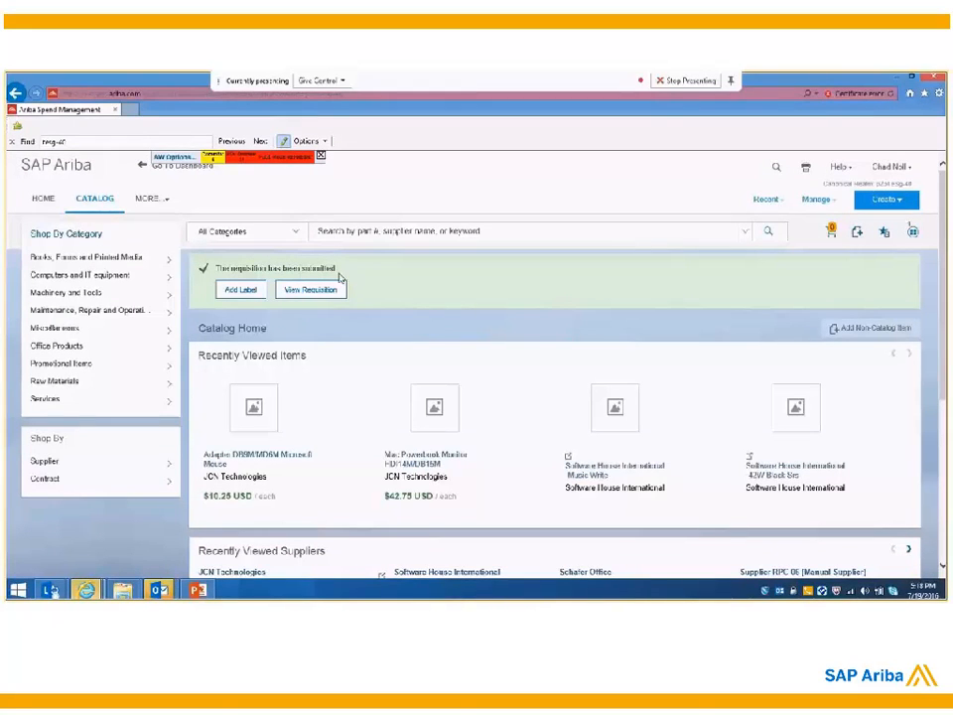
Step: View the submitted requisition's approval flow and check which users can approve as Purchasing Agent
{"action": "left_click", "coordinate": [317, 289]}
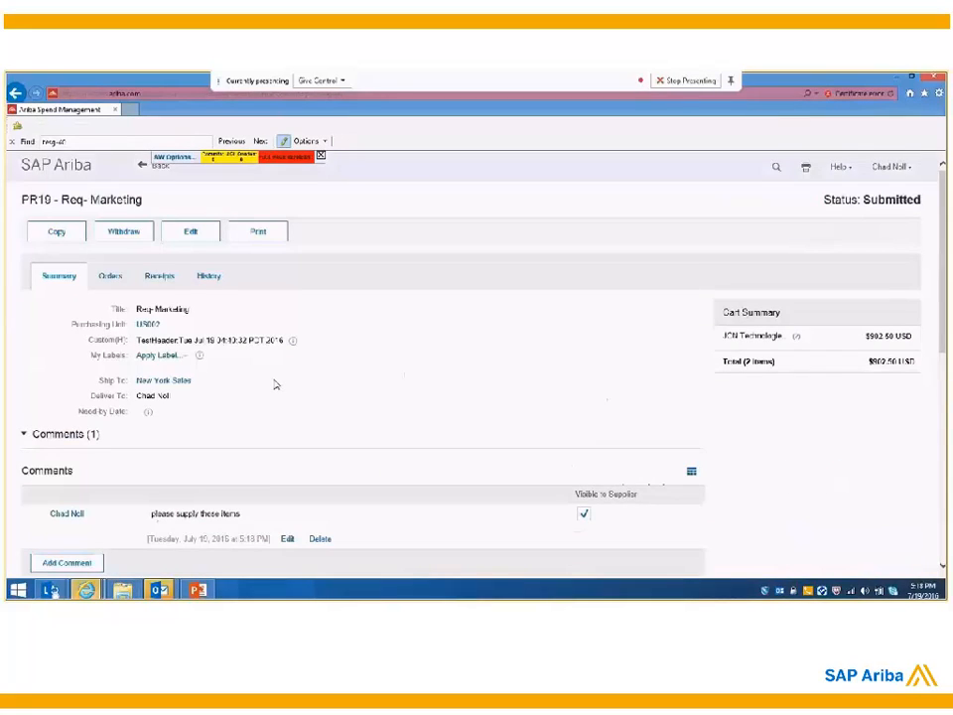
{"action": "scroll", "coordinate": [276, 384], "scroll_direction": "down", "scroll_amount": 4}
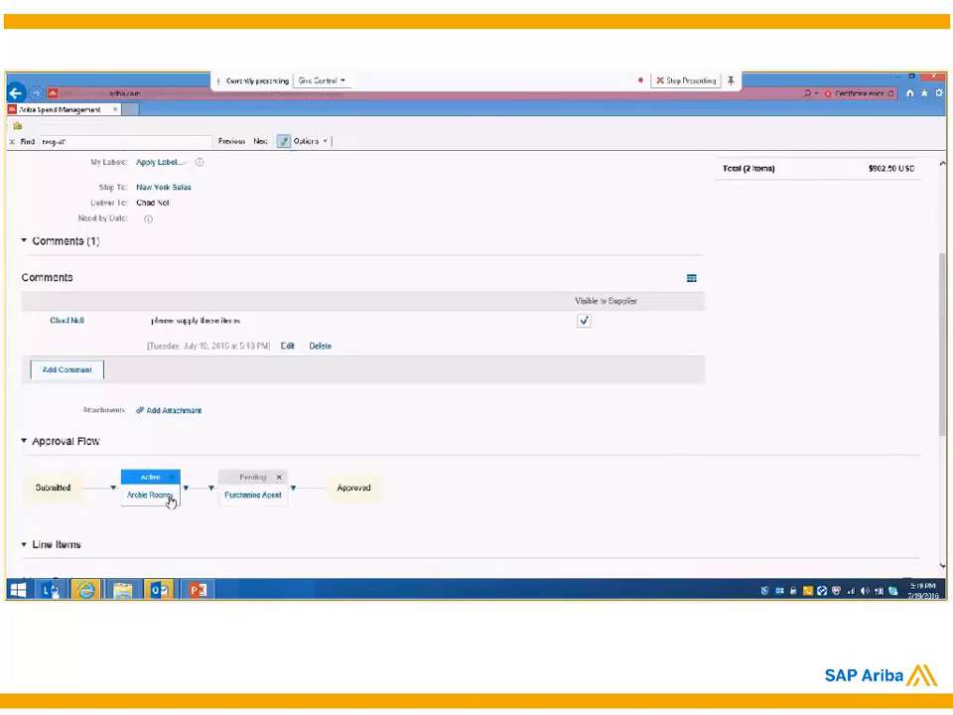
{"action": "mouse_move", "coordinate": [171, 501]}
{"action": "mouse_move", "coordinate": [249, 503]}
{"action": "mouse_move", "coordinate": [151, 504]}
{"action": "left_click", "coordinate": [278, 502]}
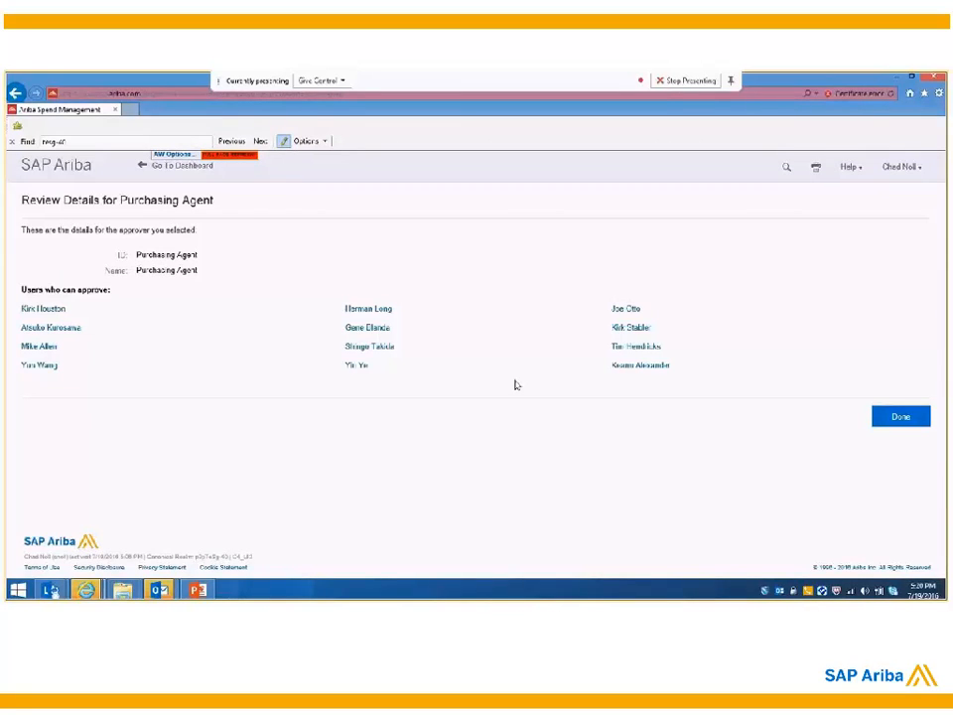
{"action": "left_click", "coordinate": [895, 427]}
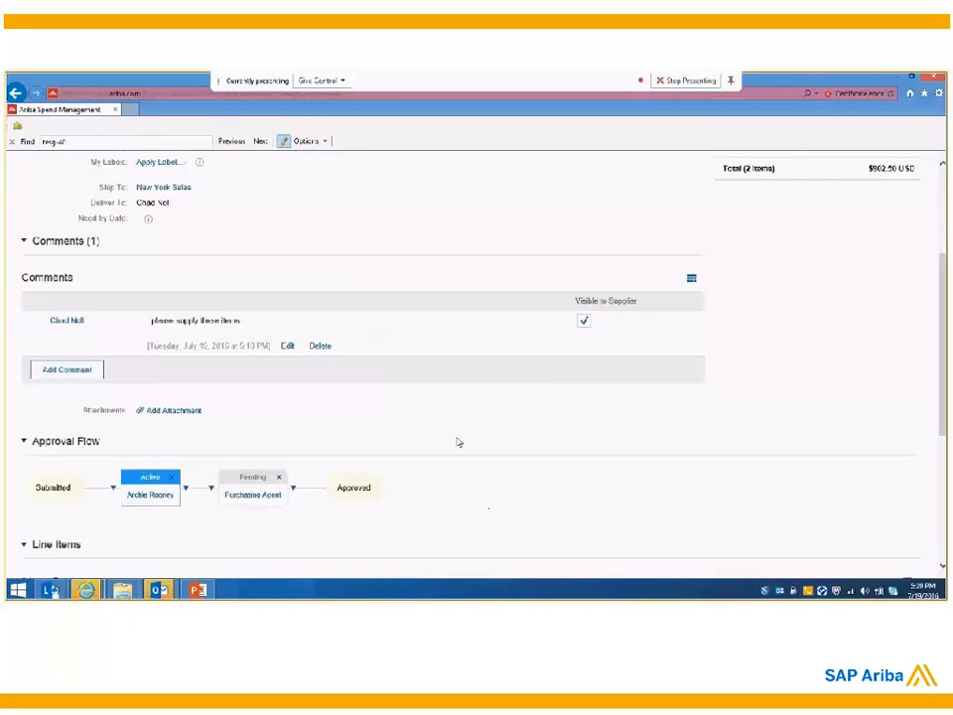
Step: Log out and log in as the requisition's active approver with that account's user name and password
{"action": "scroll", "coordinate": [457, 442], "scroll_direction": "up", "scroll_amount": 3}
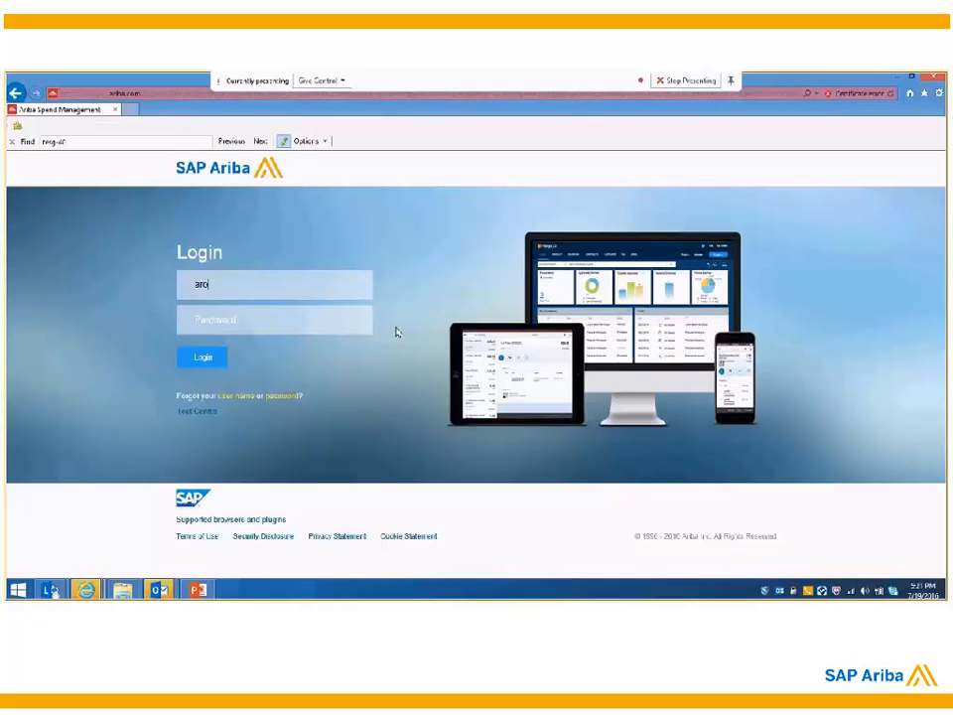
{"action": "type", "text": "oney"}
{"action": "key", "text": "Tab"}
{"action": "type", "text": "*****"}
{"action": "left_click", "coordinate": [186, 360]}
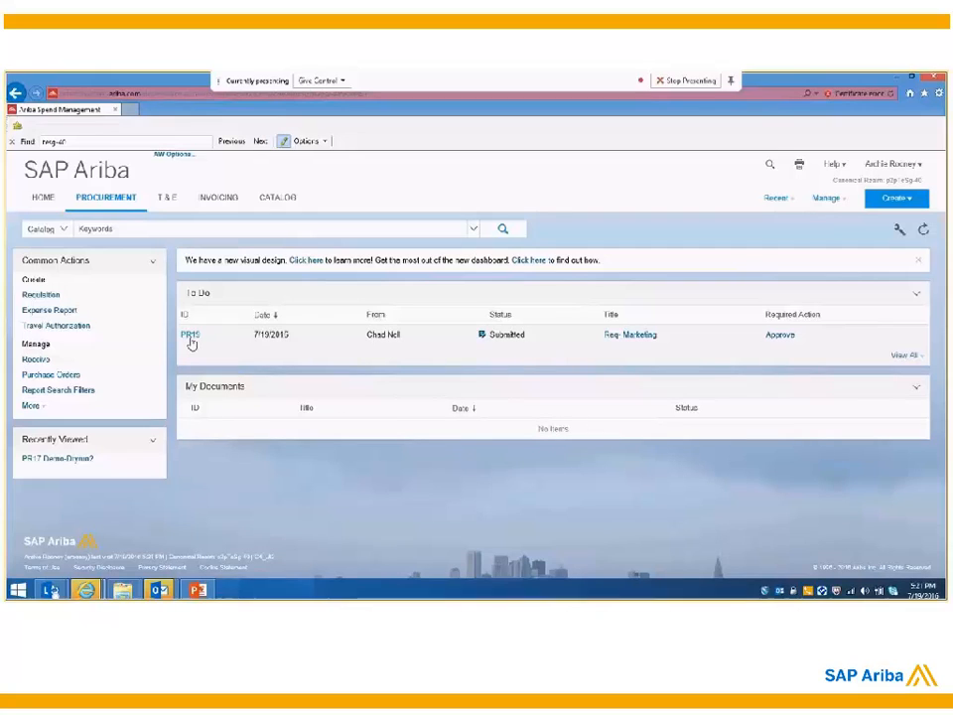
Step: Open the Req- Marketing approval request from the to-do list and review its line items, approval flow and comments
{"action": "left_click", "coordinate": [779, 338]}
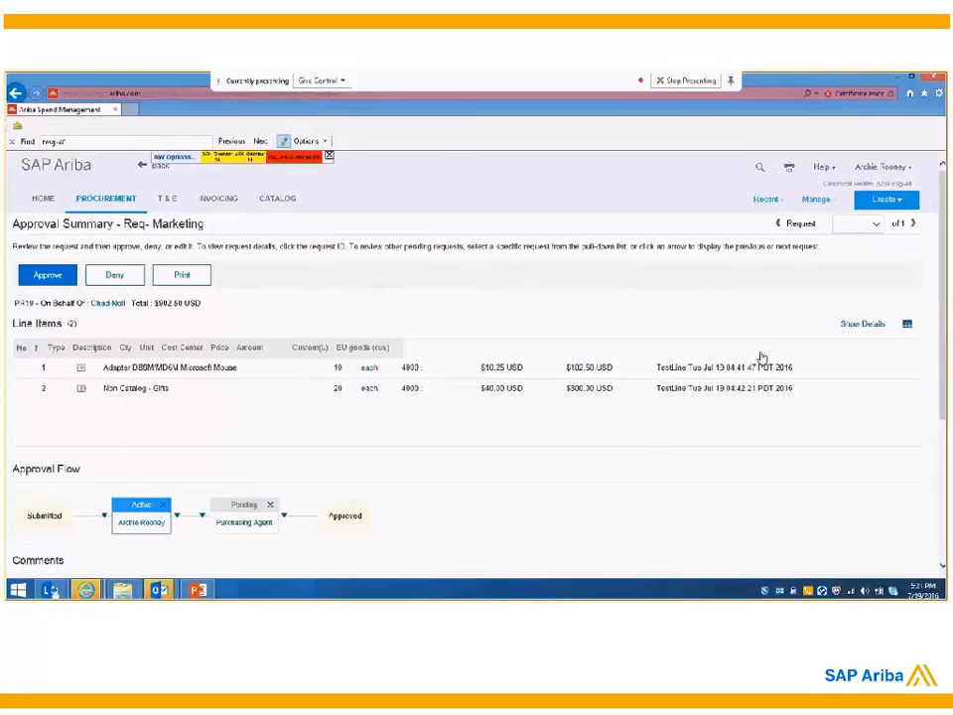
{"action": "scroll", "coordinate": [372, 387], "scroll_direction": "down", "scroll_amount": 1}
{"action": "scroll", "coordinate": [371, 387], "scroll_direction": "down", "scroll_amount": 1}
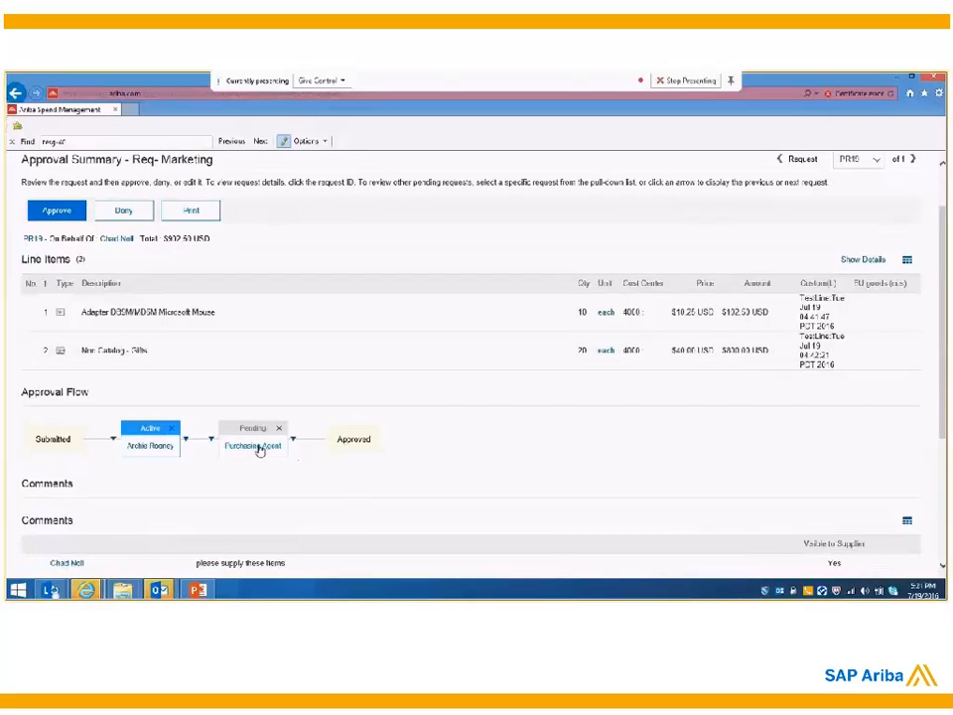
{"action": "mouse_move", "coordinate": [253, 452]}
{"action": "scroll", "coordinate": [261, 485], "scroll_direction": "down", "scroll_amount": 4}
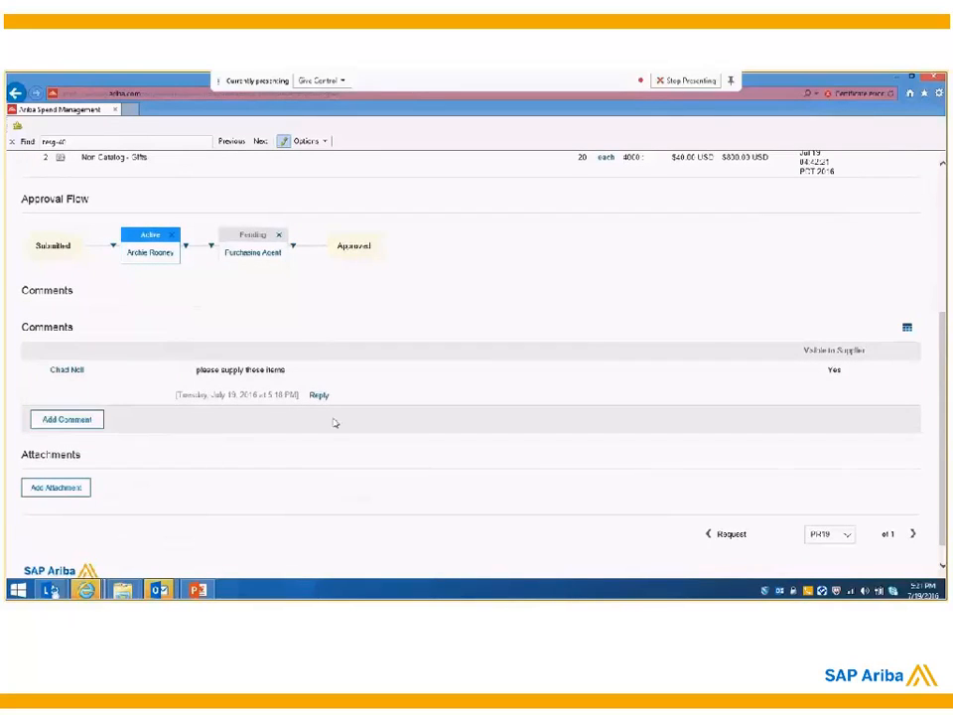
{"action": "scroll", "coordinate": [335, 423], "scroll_direction": "up", "scroll_amount": 5}
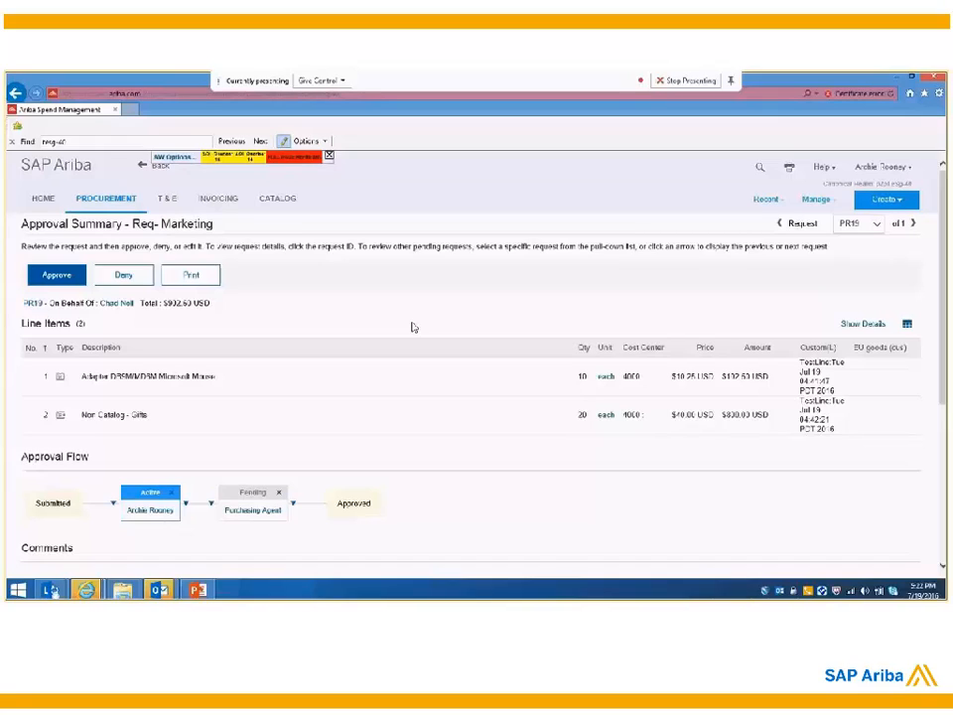
{"action": "left_click", "coordinate": [56, 277]}
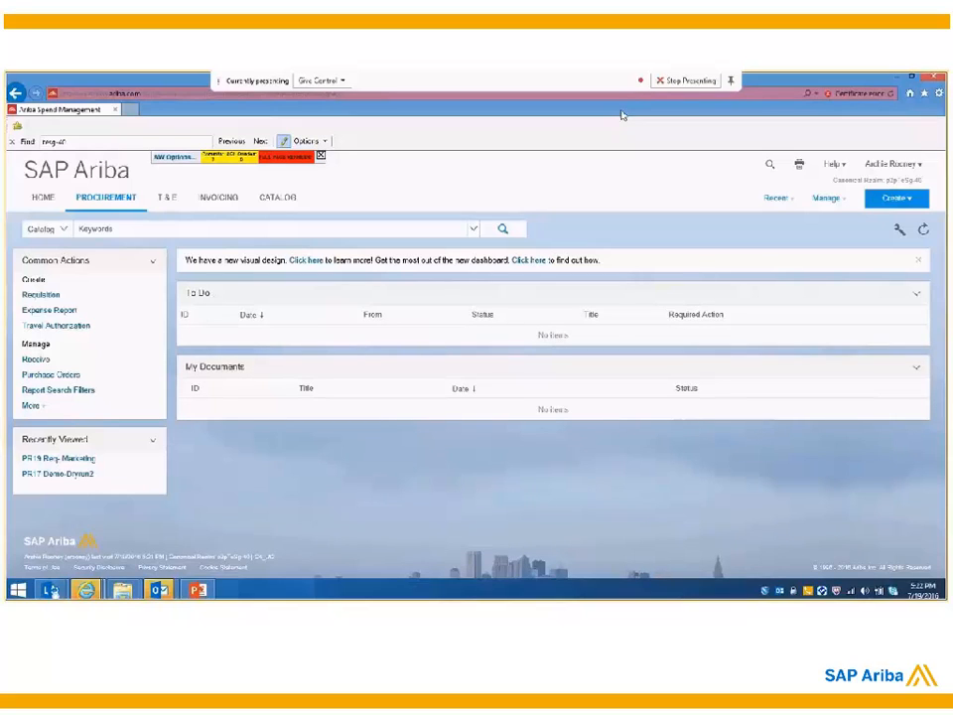
{"action": "left_click", "coordinate": [893, 164]}
{"action": "left_click", "coordinate": [894, 179]}
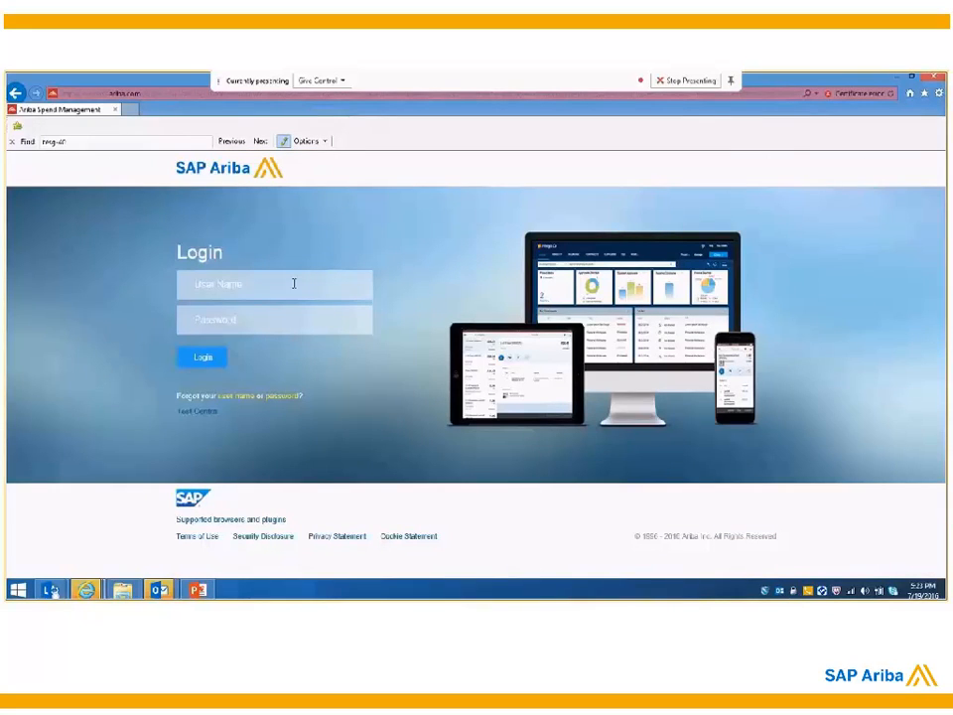
{"action": "left_click", "coordinate": [294, 284]}
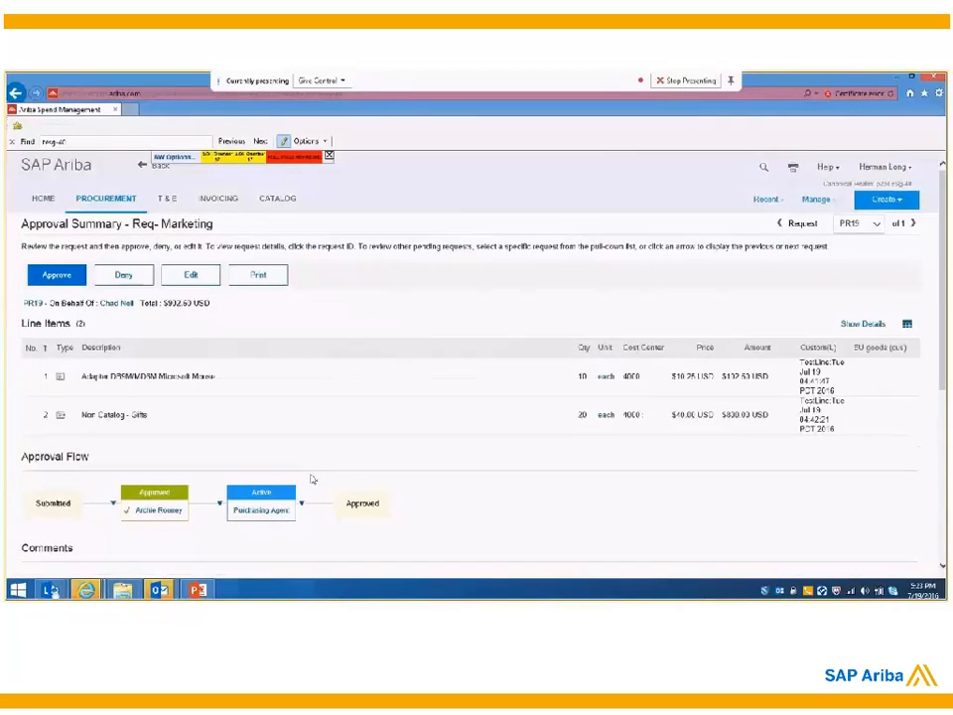
Step: Review the Req- Marketing request's approval flow and comments and approve it as the Purchasing Agent
{"action": "scroll", "coordinate": [310, 480], "scroll_direction": "down", "scroll_amount": 5}
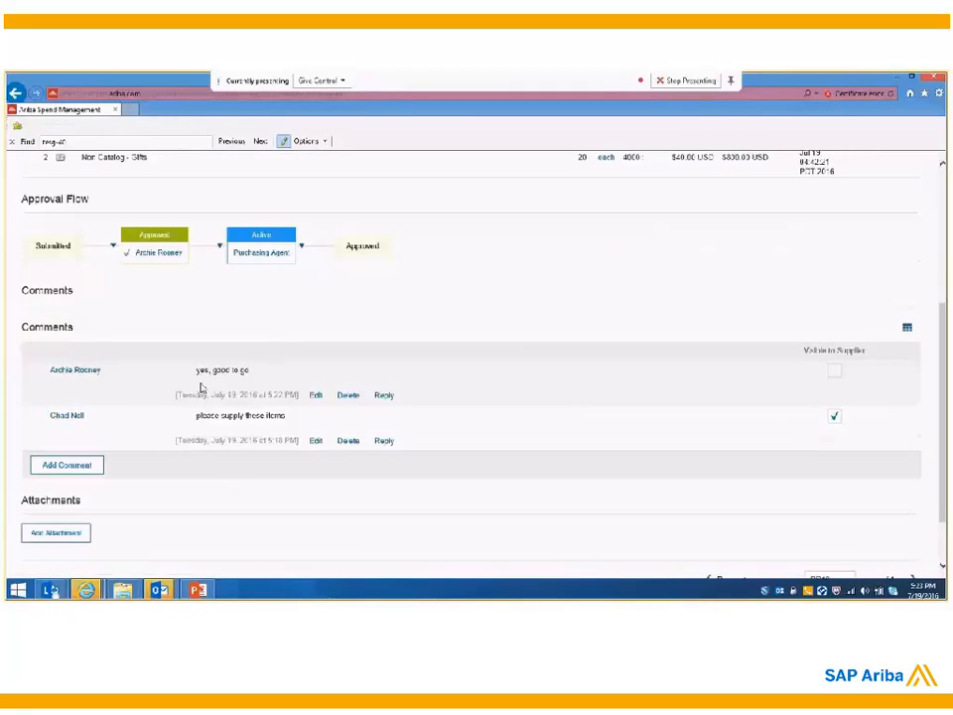
{"action": "scroll", "coordinate": [201, 387], "scroll_direction": "up", "scroll_amount": 3}
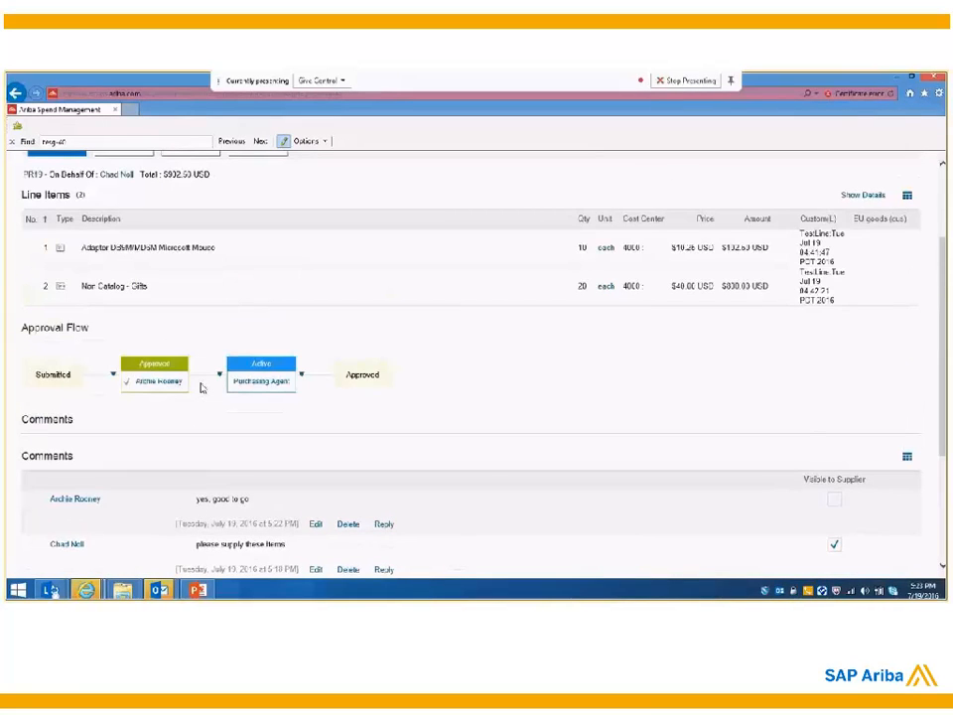
{"action": "scroll", "coordinate": [201, 387], "scroll_direction": "up", "scroll_amount": 3}
{"action": "scroll", "coordinate": [200, 387], "scroll_direction": "up", "scroll_amount": 1}
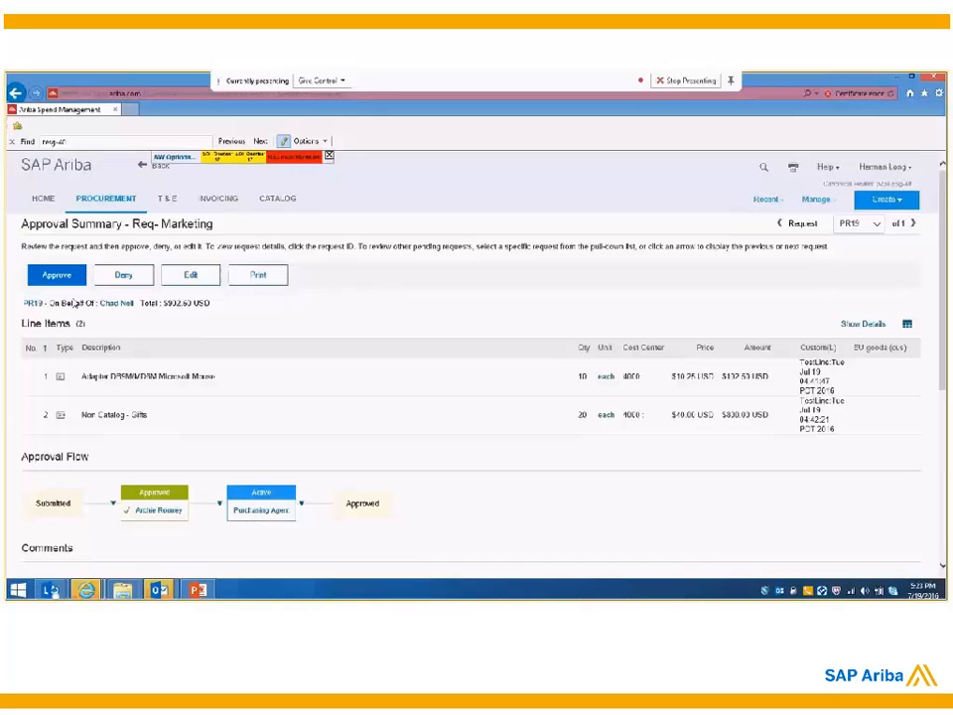
{"action": "left_click", "coordinate": [63, 278]}
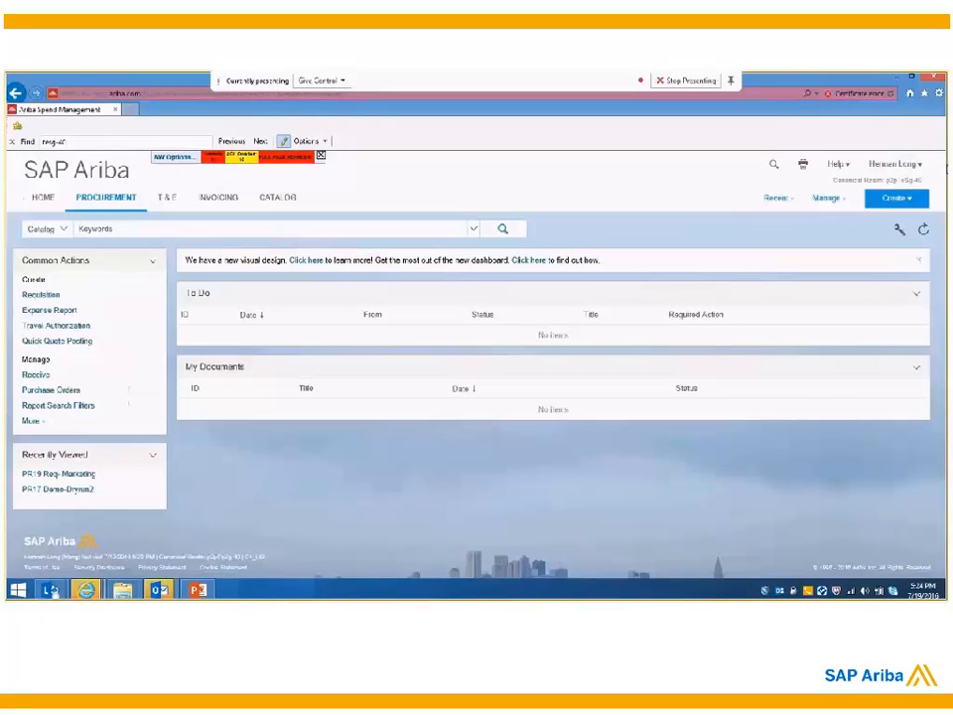
Step: Log out and log back in as the requester with that account's user name and password
{"action": "left_click", "coordinate": [902, 166]}
{"action": "left_click", "coordinate": [869, 179]}
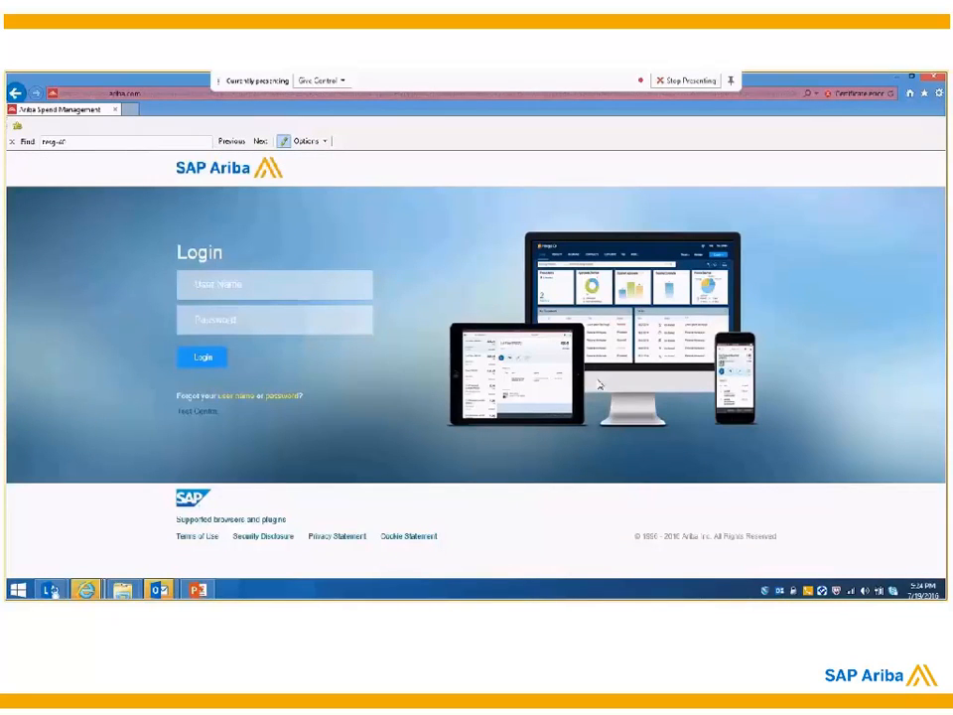
{"action": "key", "text": "Tab"}
{"action": "type", "text": "*****"}
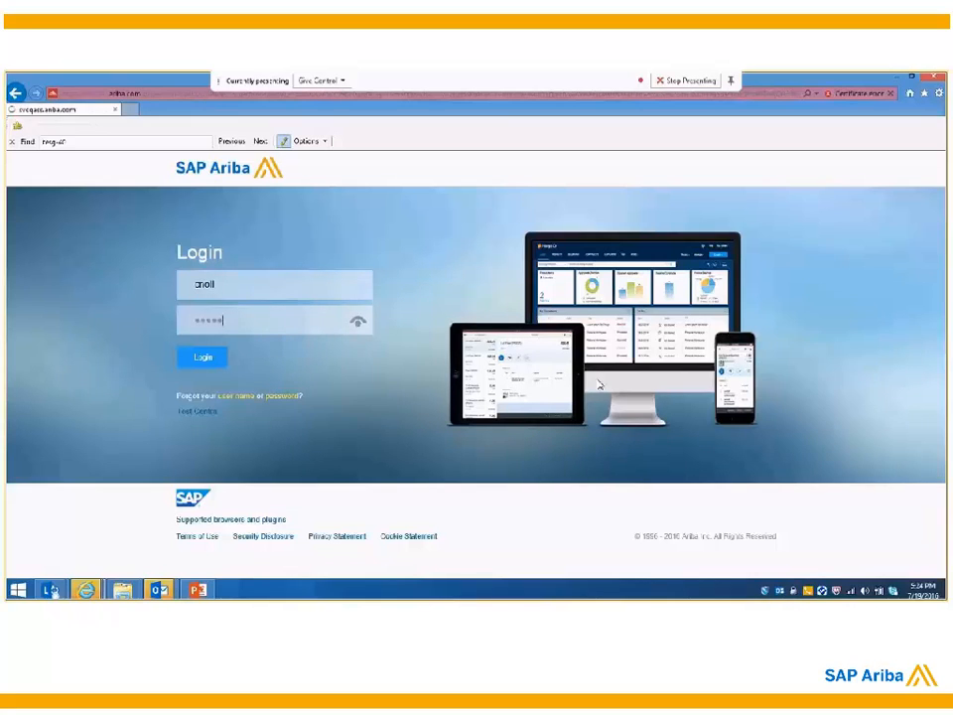
{"action": "key", "text": "Return"}
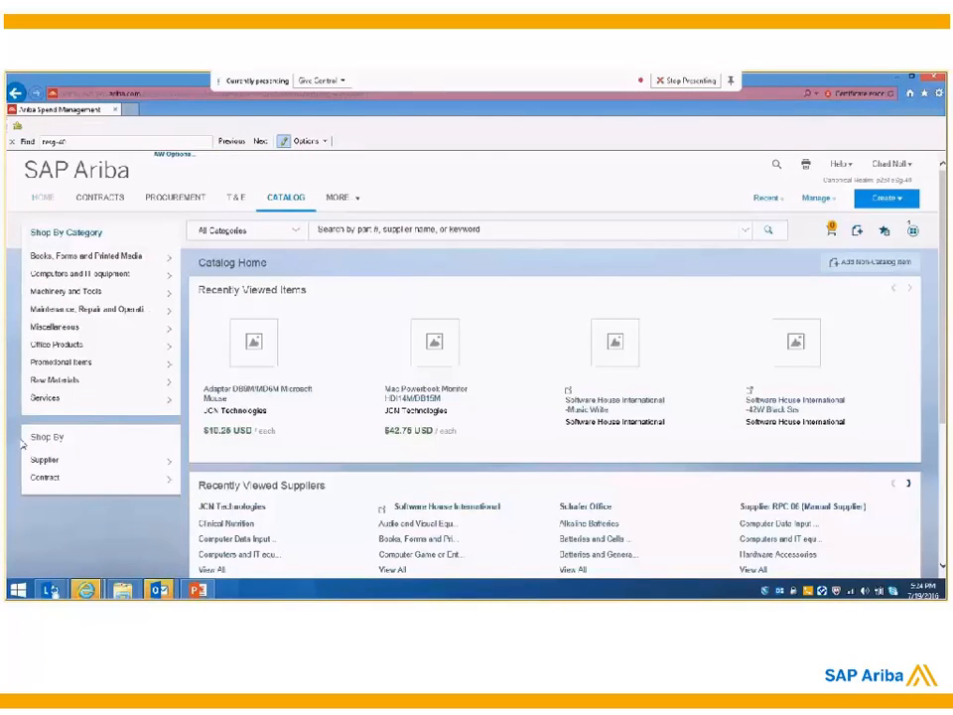
Step: Open the recently viewed Req- Marketing requisition from the home dashboard and view the orders created from it
{"action": "left_click", "coordinate": [46, 201]}
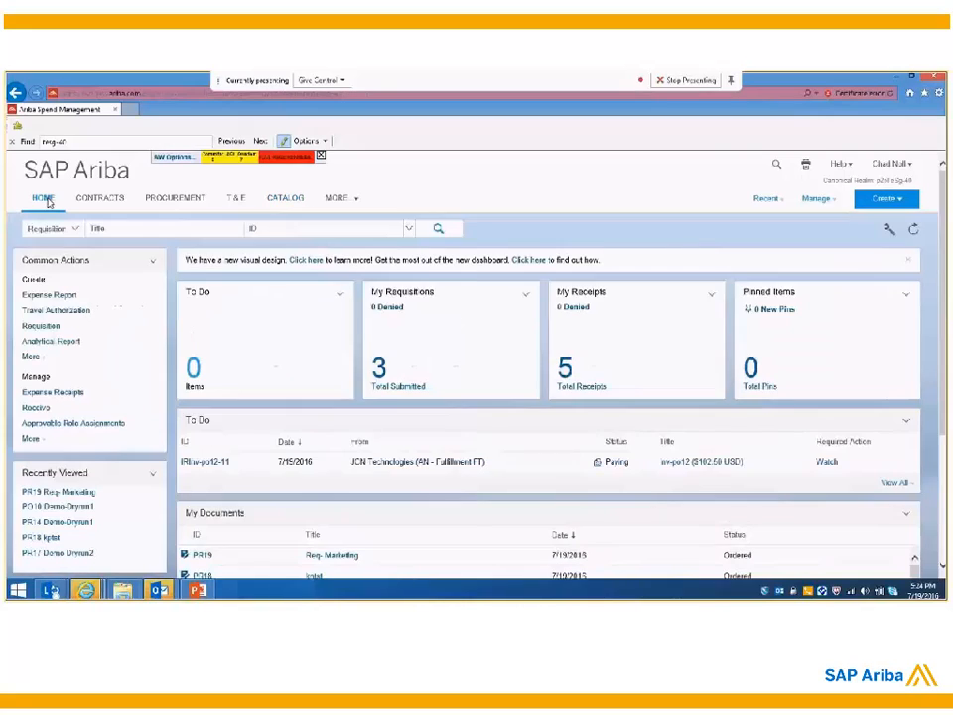
{"action": "left_click", "coordinate": [77, 494]}
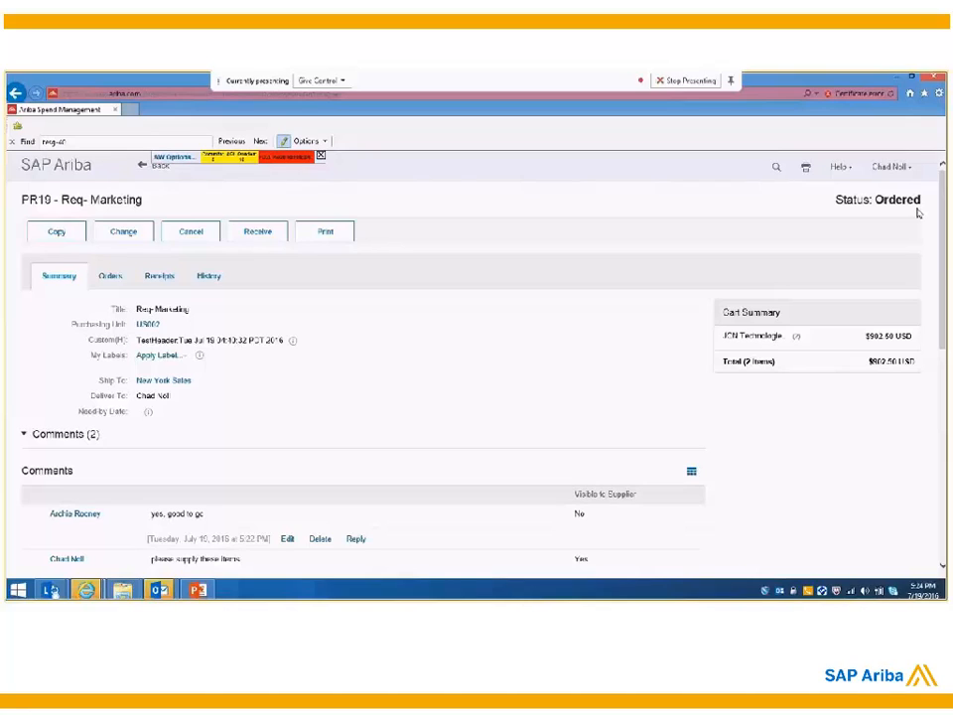
{"action": "left_click", "coordinate": [110, 278]}
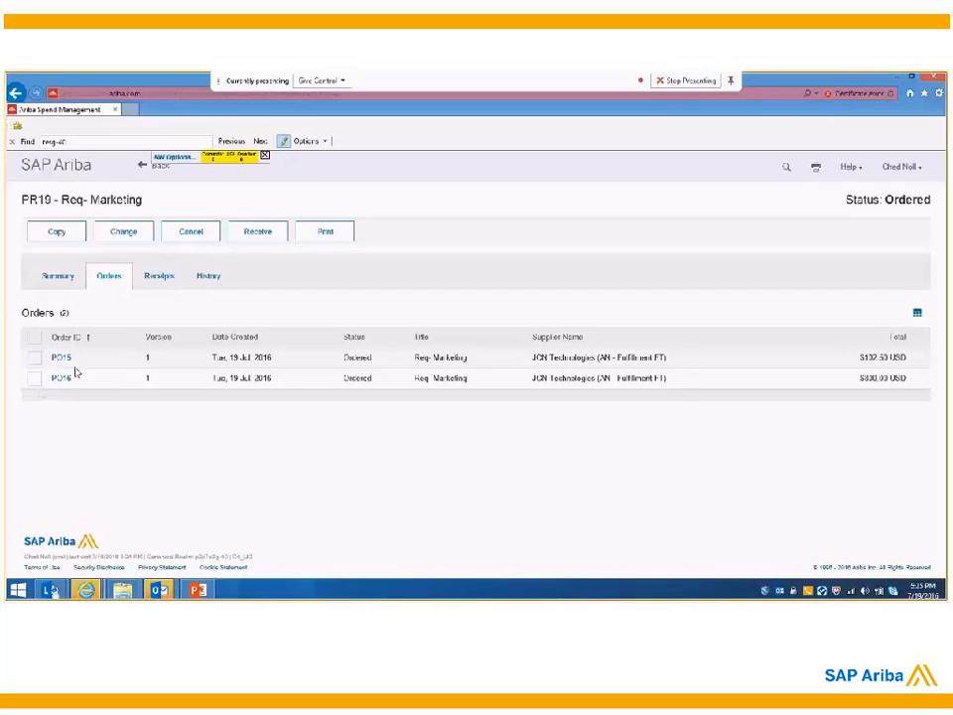
Step: Open the requisition's first receipt, accept all 10 Microsoft Mouse adapters and submit the receipt
{"action": "left_click", "coordinate": [171, 282]}
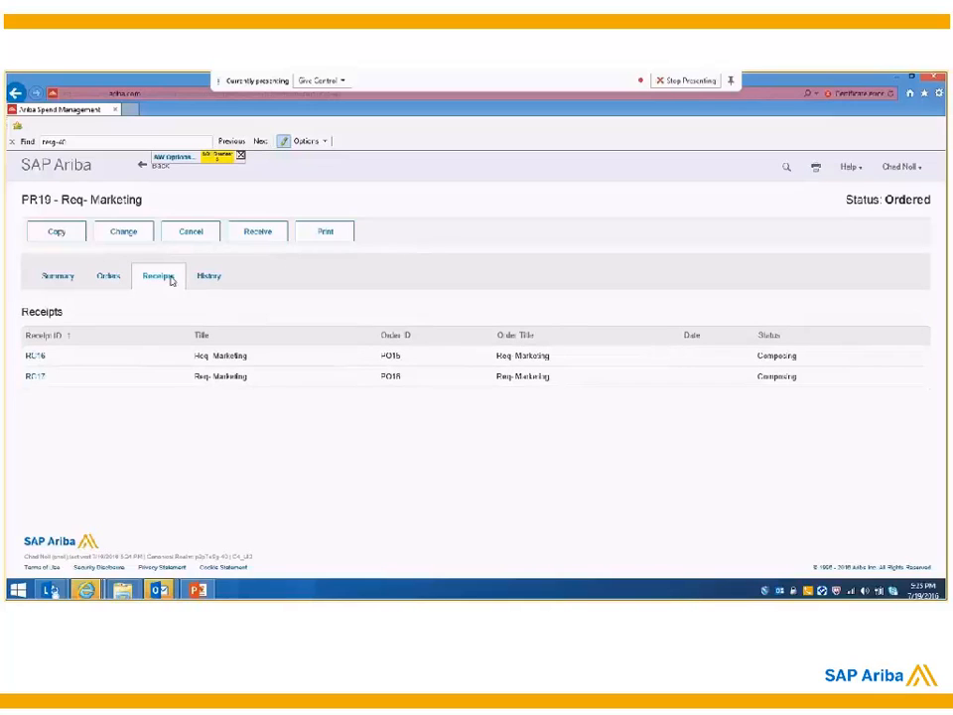
{"action": "left_click", "coordinate": [34, 360]}
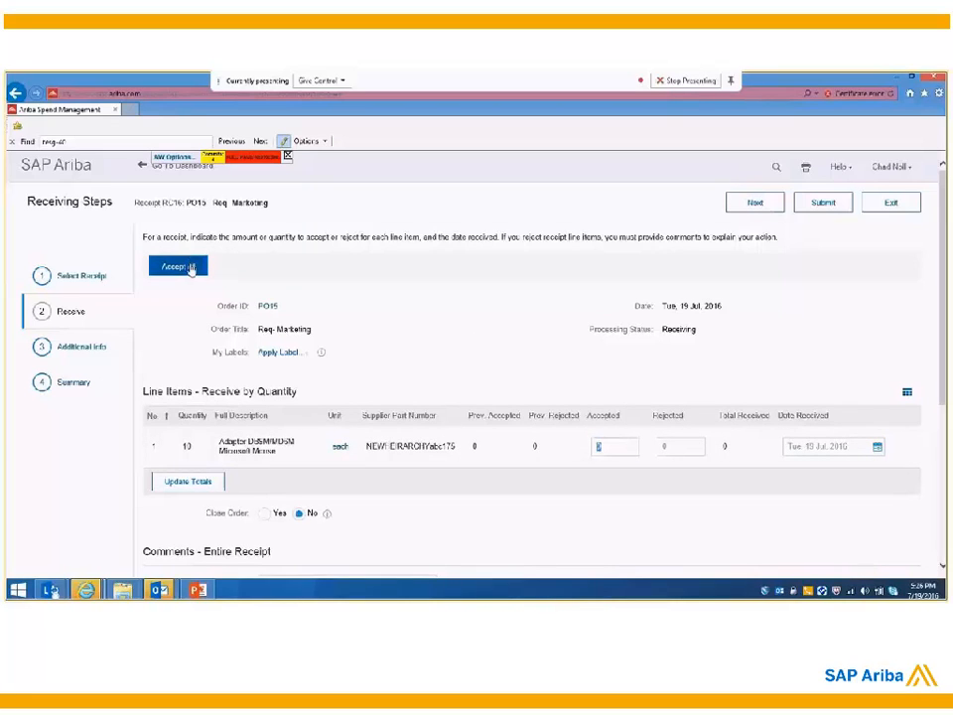
{"action": "left_click", "coordinate": [194, 268]}
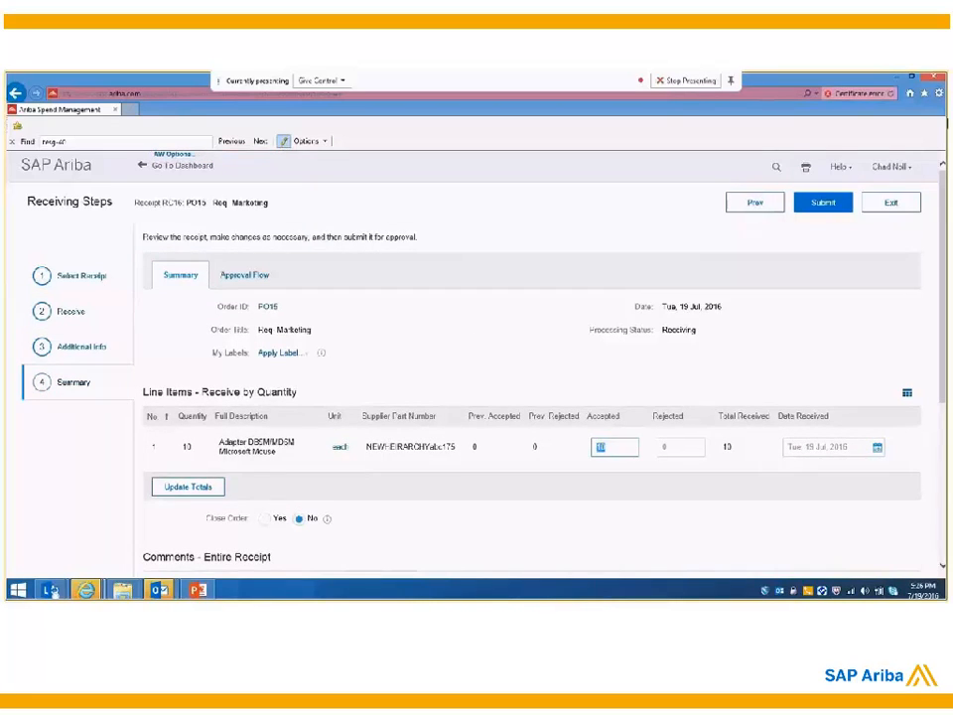
{"action": "left_click", "coordinate": [823, 208]}
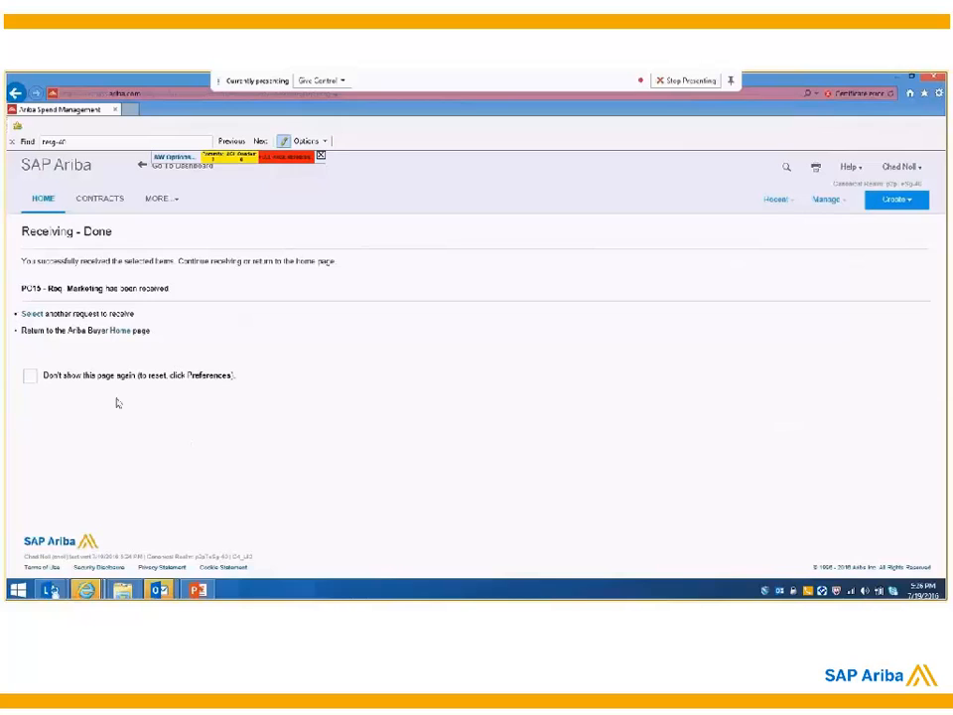
Step: Return to the Req- Marketing requisition from the home dashboard and check the status of its orders
{"action": "left_click", "coordinate": [44, 203]}
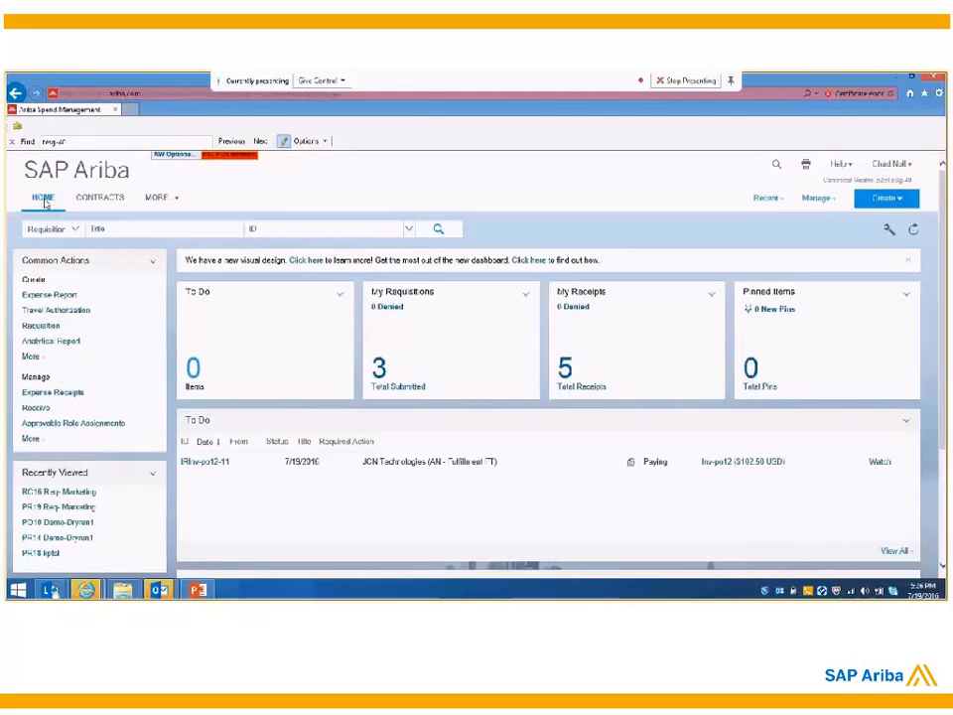
{"action": "left_click", "coordinate": [89, 508]}
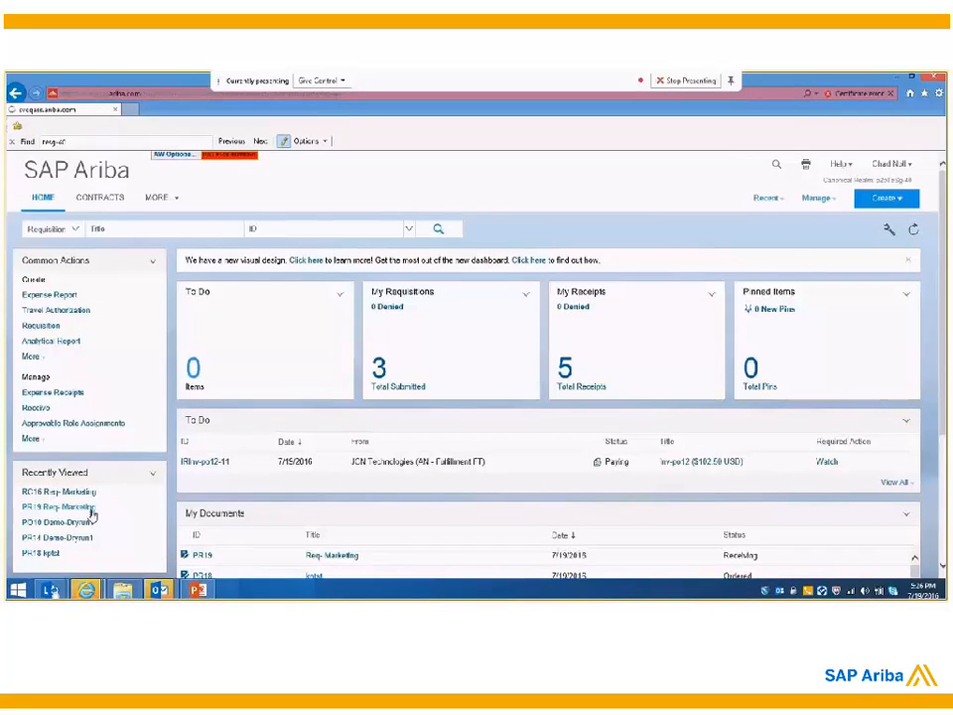
{"action": "left_click", "coordinate": [103, 276]}
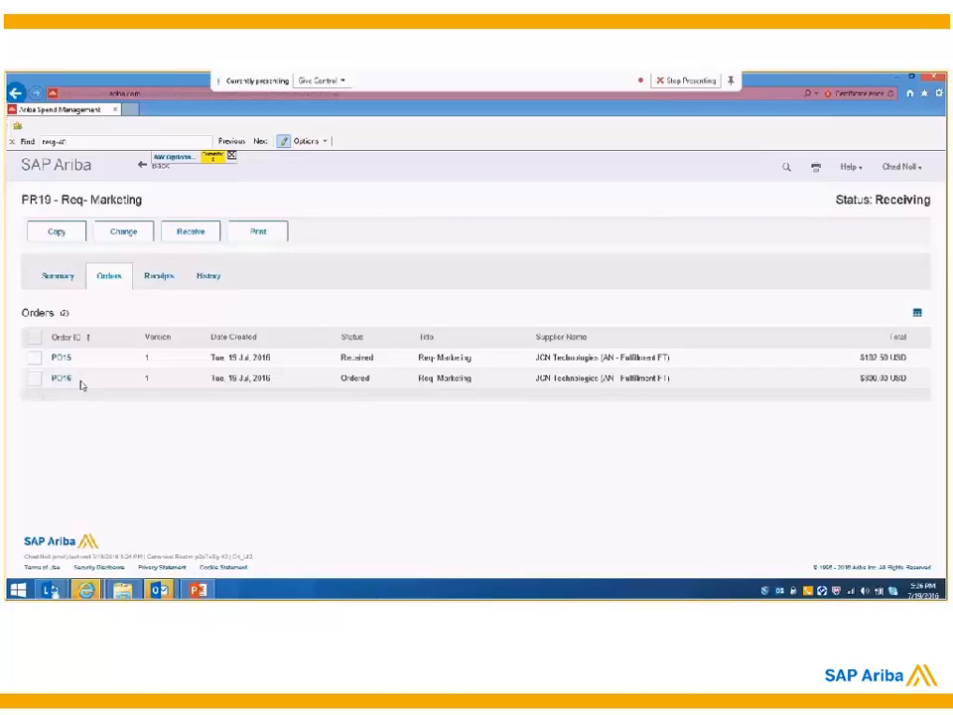
Step: Log out and log in to the invoicing user's account with its user name and password
{"action": "left_click", "coordinate": [903, 168]}
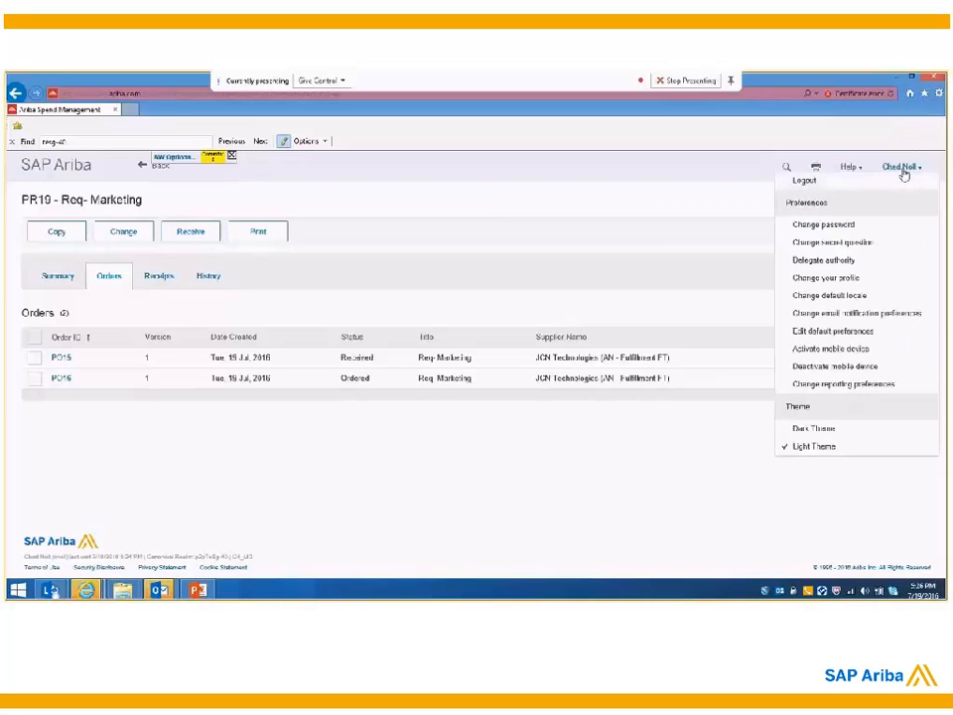
{"action": "left_click", "coordinate": [885, 175]}
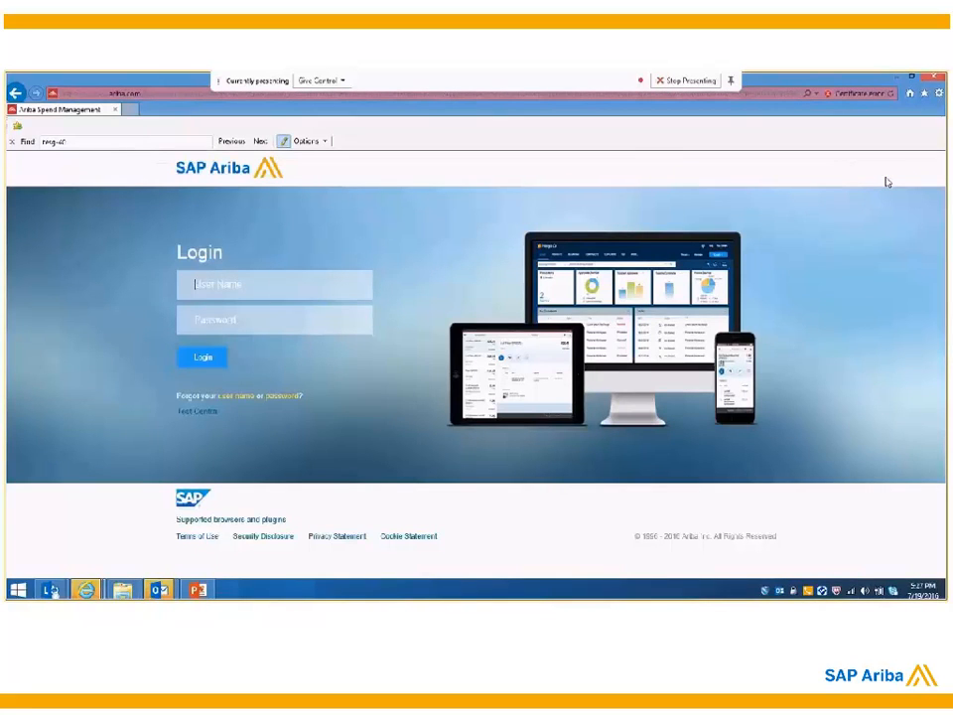
{"action": "key", "text": "Tab"}
{"action": "type", "text": "****"}
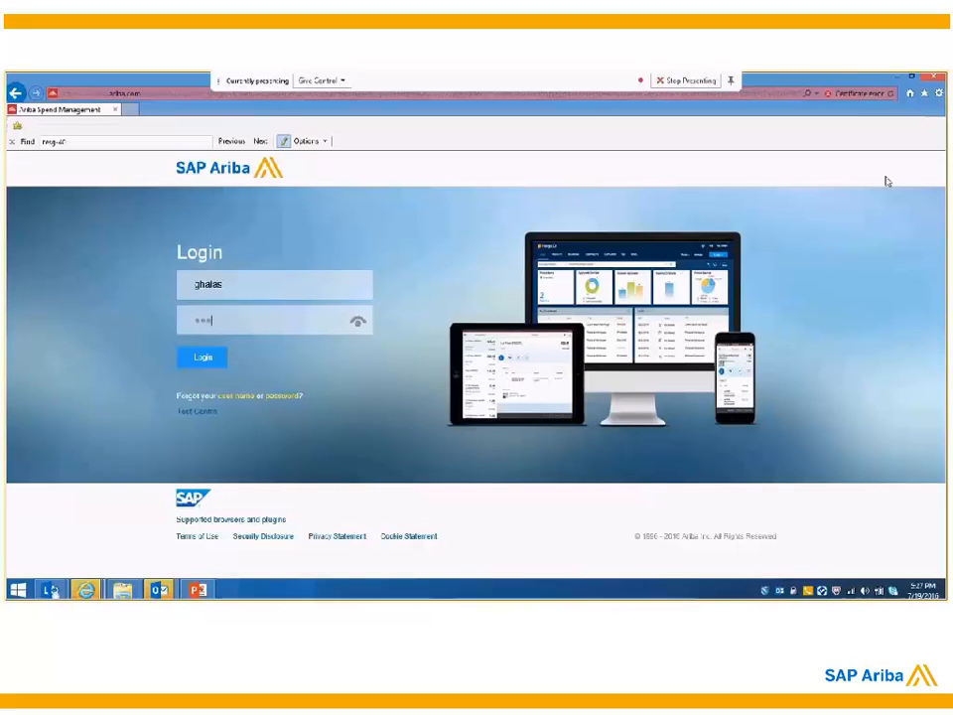
{"action": "type", "text": "*"}
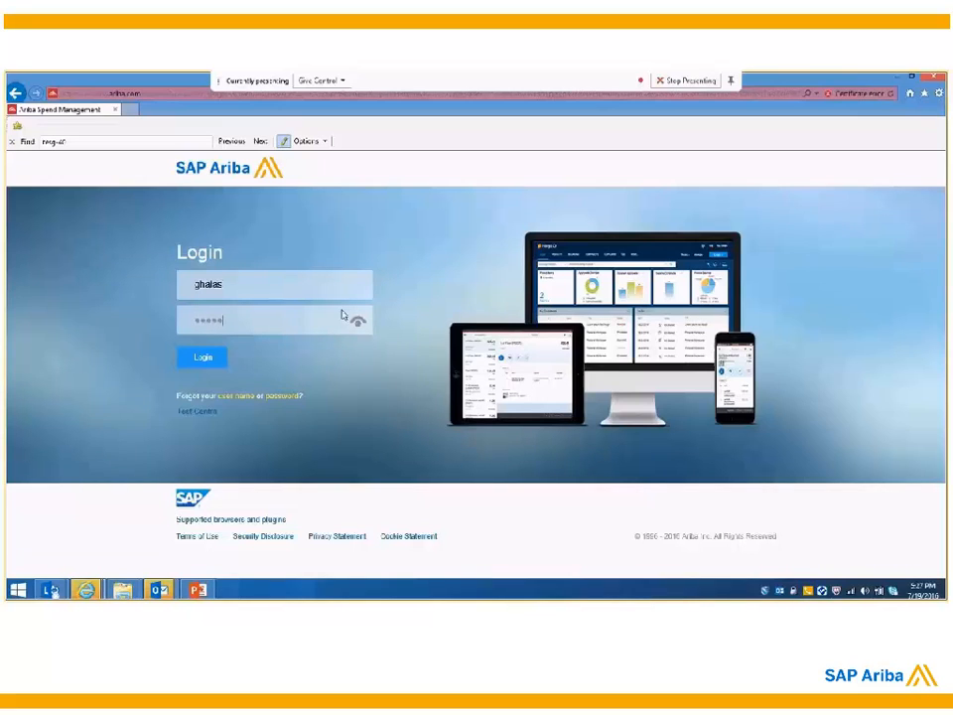
{"action": "left_click", "coordinate": [183, 359]}
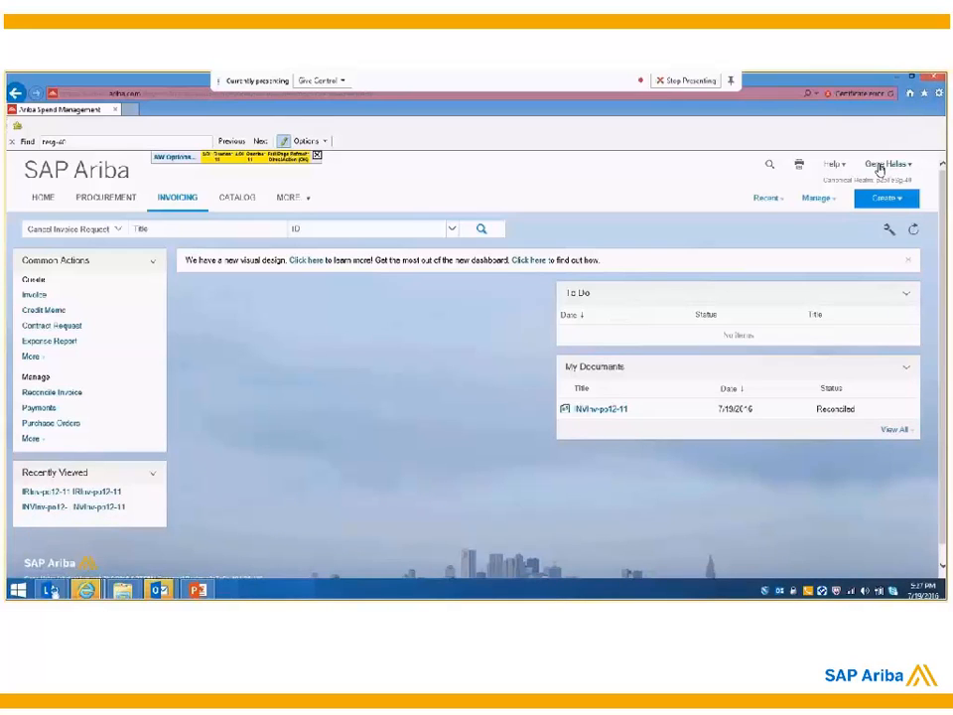
Step: Create a PO-based invoice and select the $800.00 USD Req- Marketing purchase order by searching for its order ID
{"action": "left_click", "coordinate": [33, 297]}
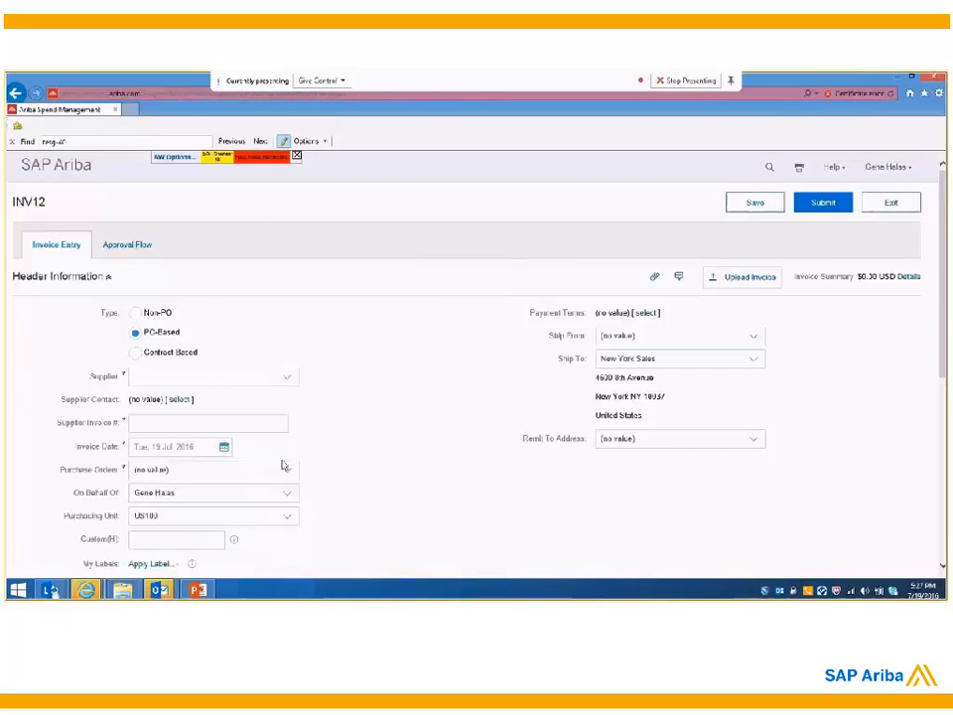
{"action": "scroll", "coordinate": [284, 464], "scroll_direction": "down", "scroll_amount": 1}
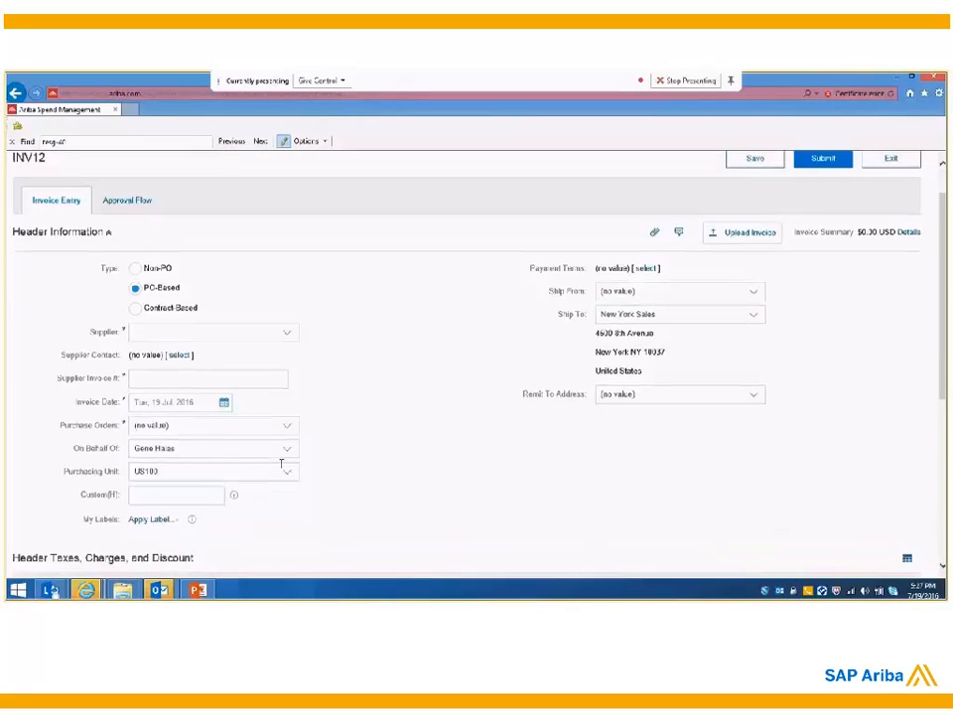
{"action": "left_click", "coordinate": [286, 406]}
{"action": "left_click", "coordinate": [248, 440]}
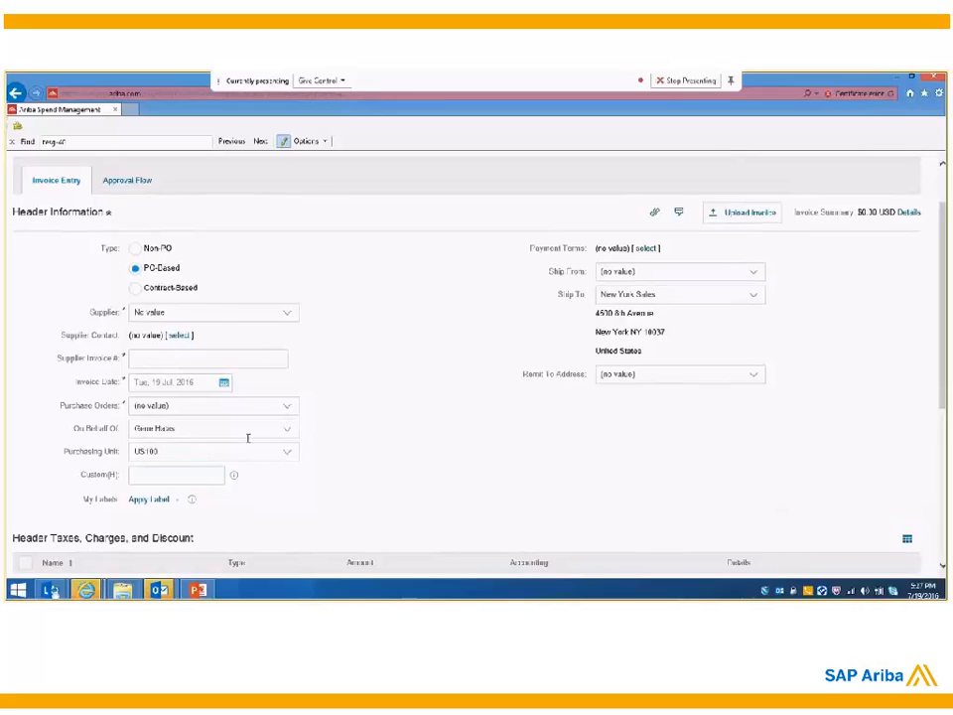
{"action": "left_click", "coordinate": [354, 362]}
{"action": "type", "text": "PO16"}
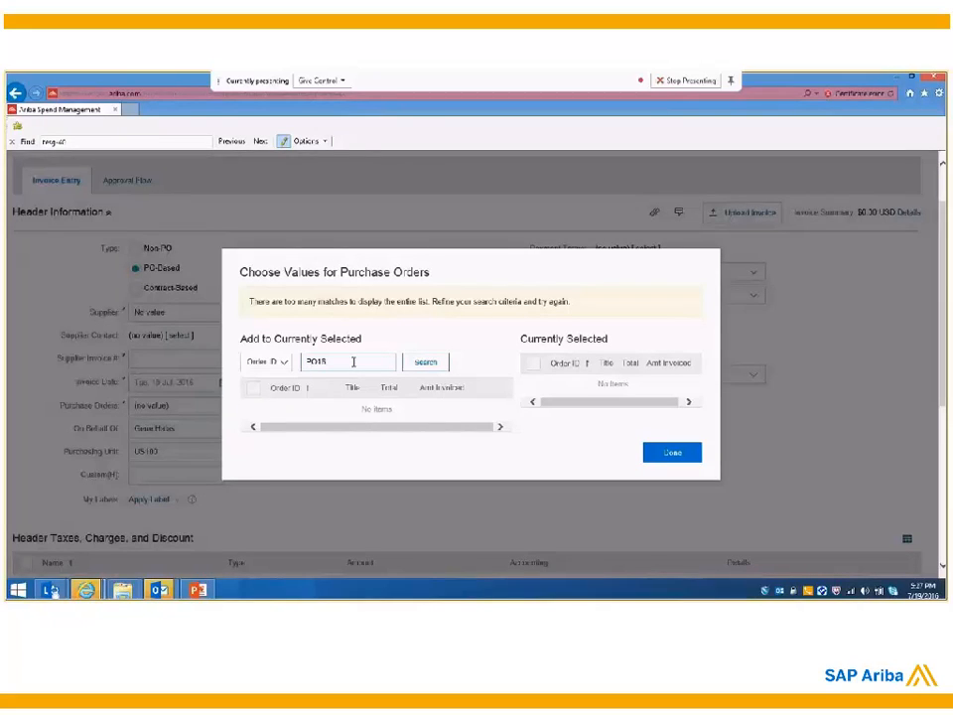
{"action": "left_click", "coordinate": [429, 362]}
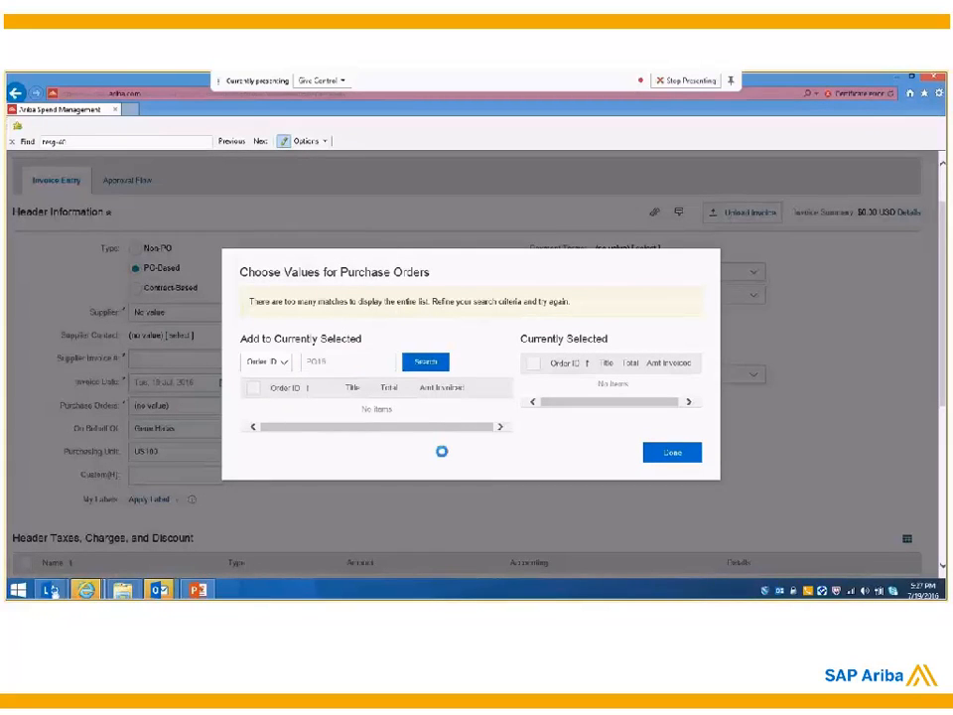
{"action": "left_click", "coordinate": [249, 390]}
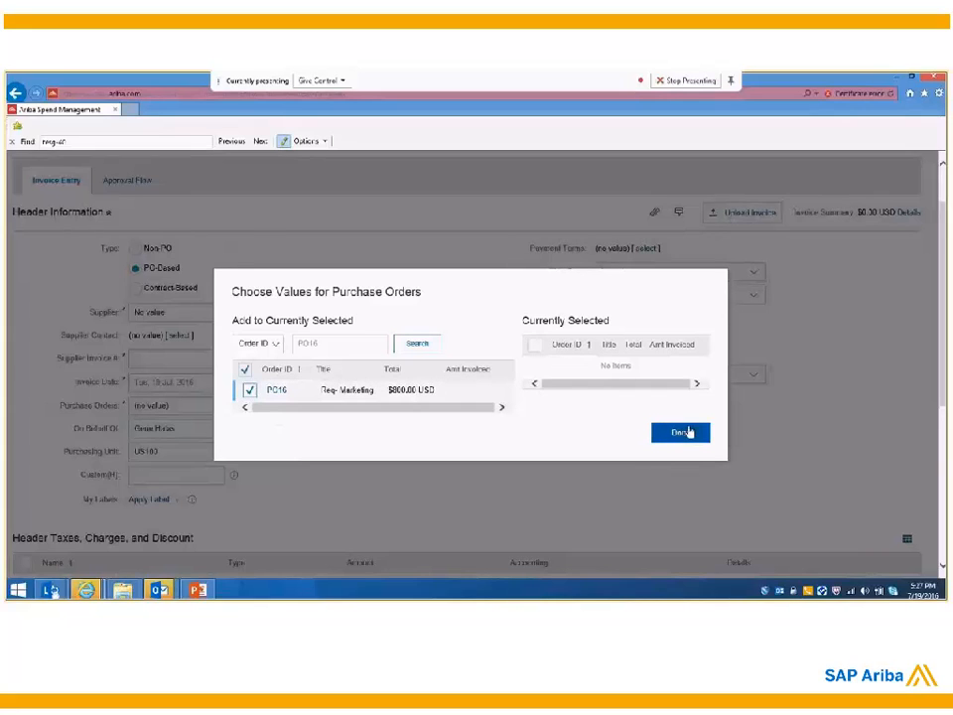
{"action": "left_click", "coordinate": [683, 432]}
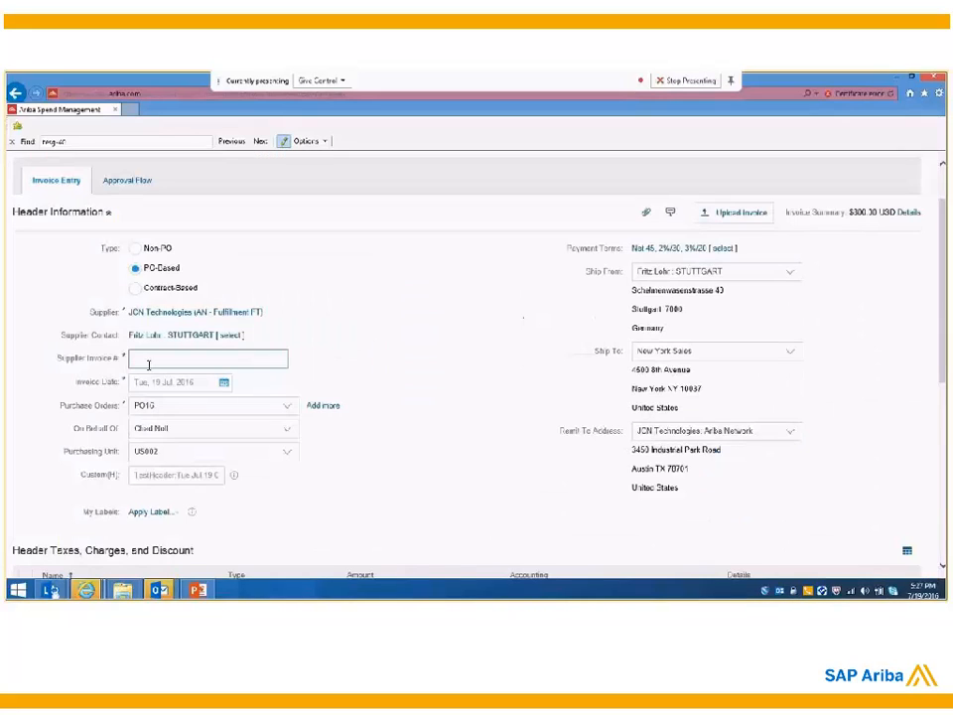
Step: Set the supplier invoice number to Inv-po16 and check the invoice's header details and line items
{"action": "left_click", "coordinate": [148, 359]}
{"action": "type", "text": "inv-po16"}
{"action": "scroll", "coordinate": [191, 367], "scroll_direction": "down", "scroll_amount": 2}
{"action": "scroll", "coordinate": [291, 464], "scroll_direction": "down", "scroll_amount": 10}
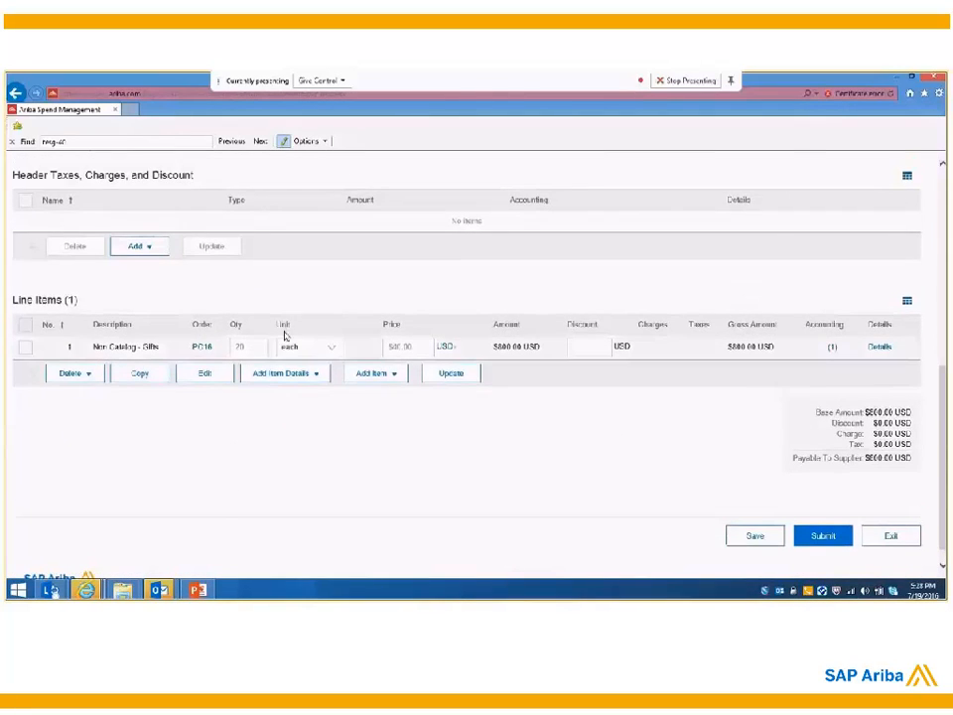
{"action": "scroll", "coordinate": [114, 217], "scroll_direction": "up", "scroll_amount": 3}
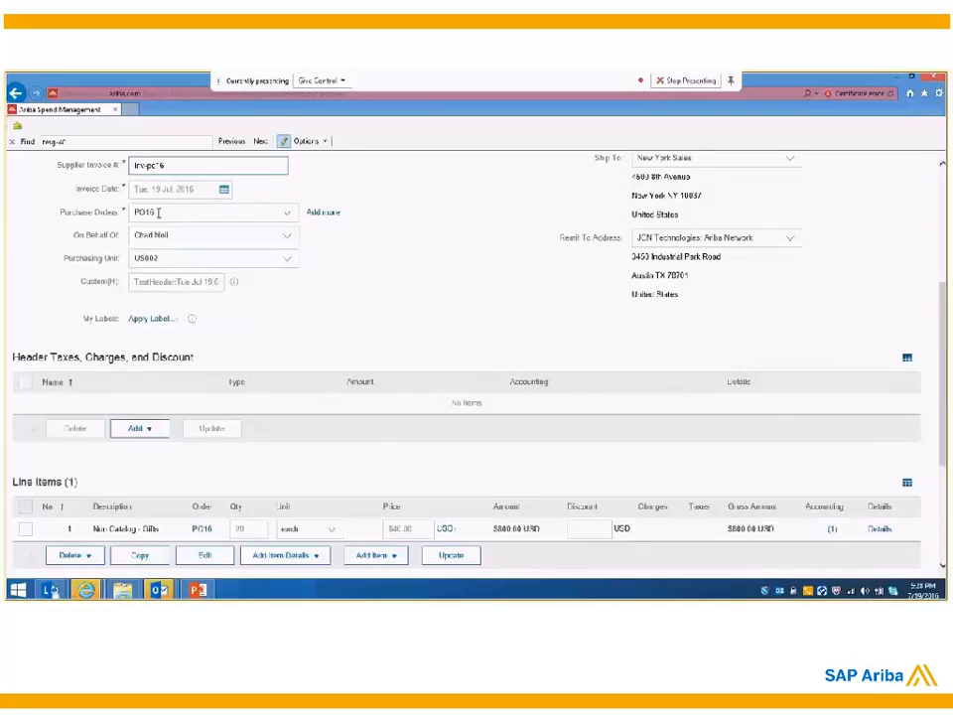
Step: Check the invoice's line item and amount payable to the supplier, and submit the invoice for approval
{"action": "scroll", "coordinate": [156, 300], "scroll_direction": "down", "scroll_amount": 3}
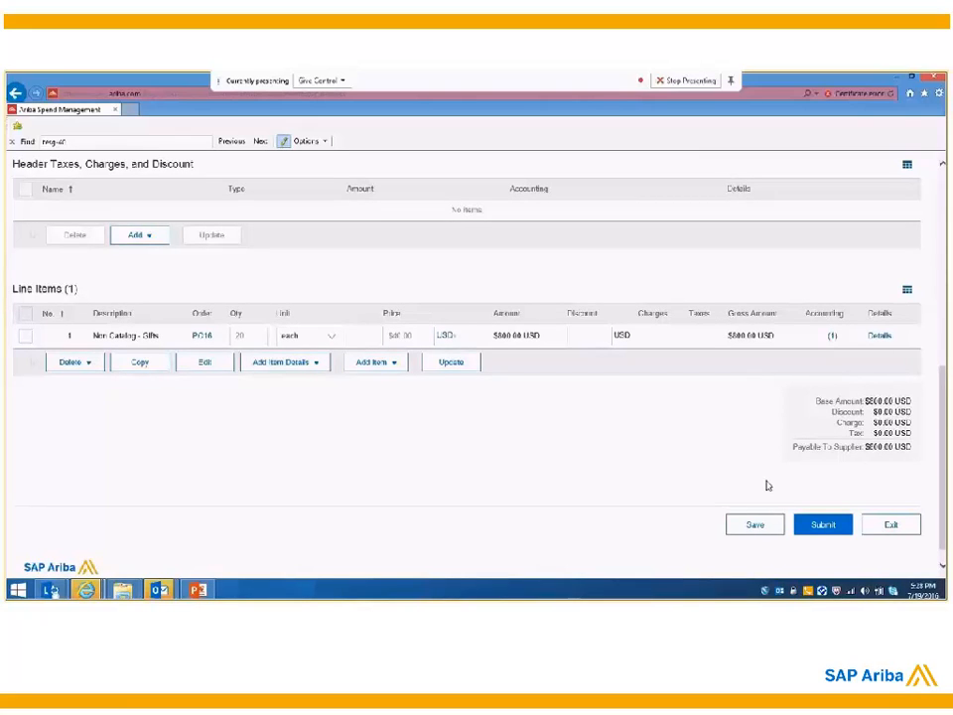
{"action": "scroll", "coordinate": [767, 486], "scroll_direction": "up", "scroll_amount": 1}
{"action": "scroll", "coordinate": [767, 485], "scroll_direction": "up", "scroll_amount": 5}
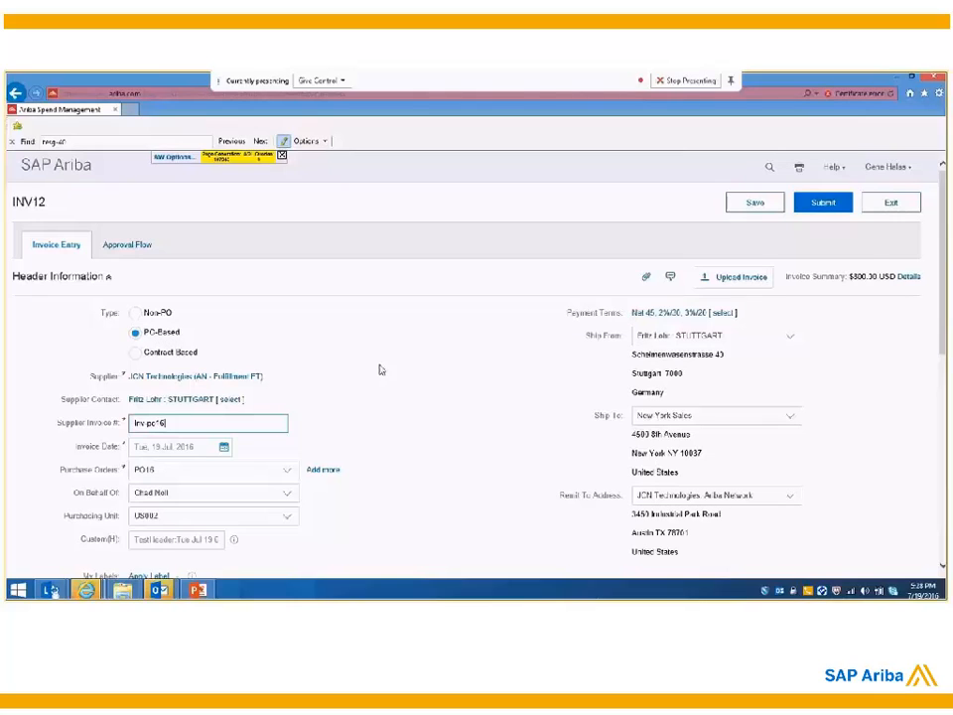
{"action": "left_click", "coordinate": [823, 203]}
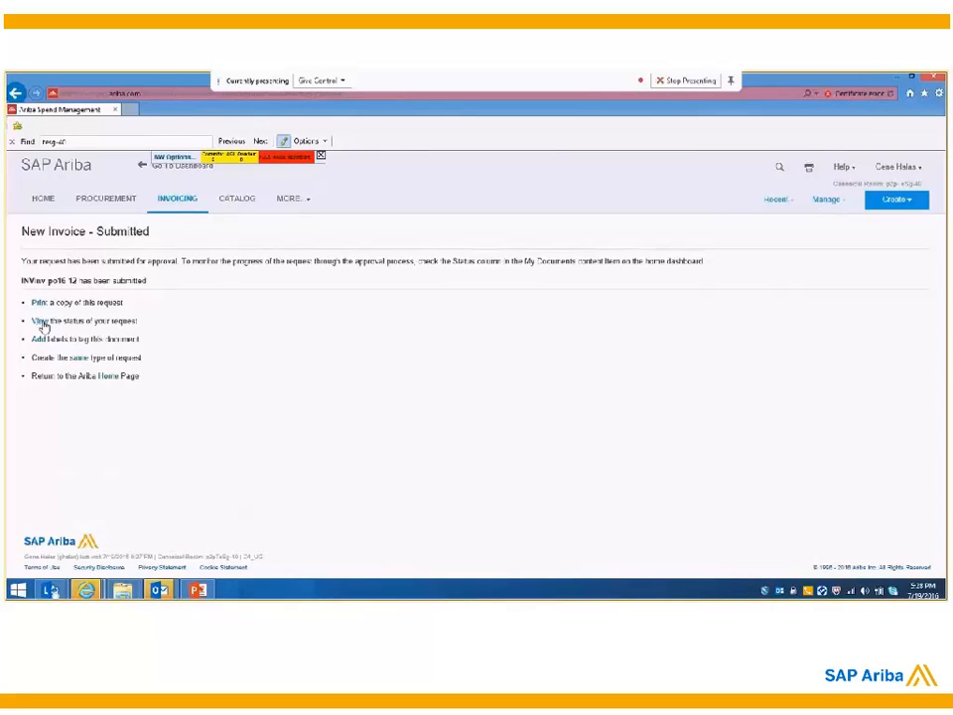
Step: View the submitted invoice's approval flow and check its status and referenced orders, receipts, reconciliation and payment requests
{"action": "left_click", "coordinate": [90, 320]}
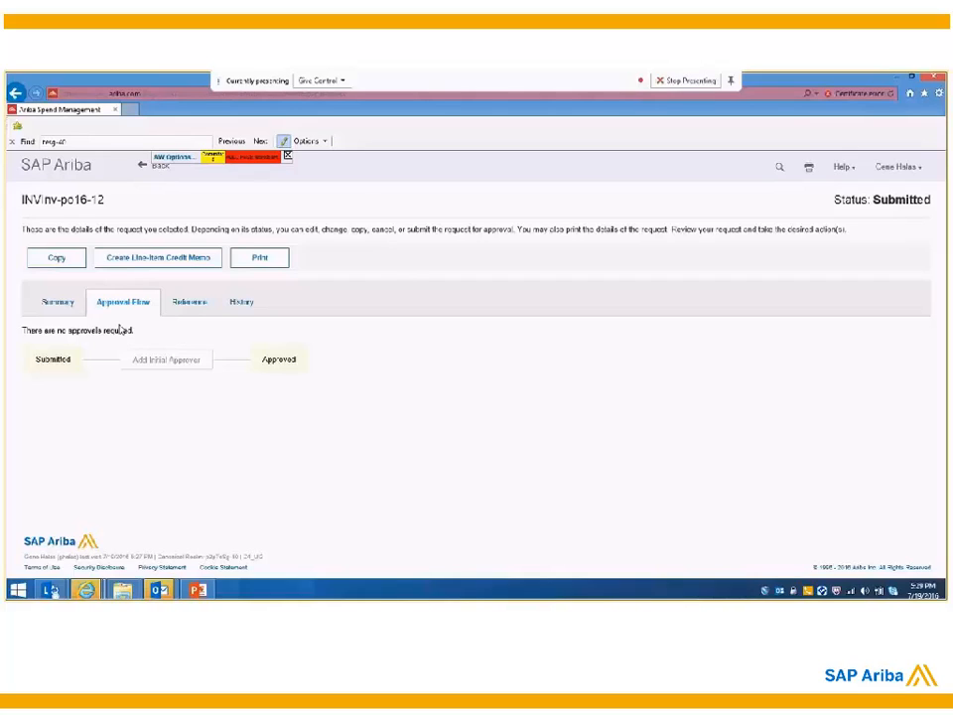
{"action": "left_click", "coordinate": [189, 303]}
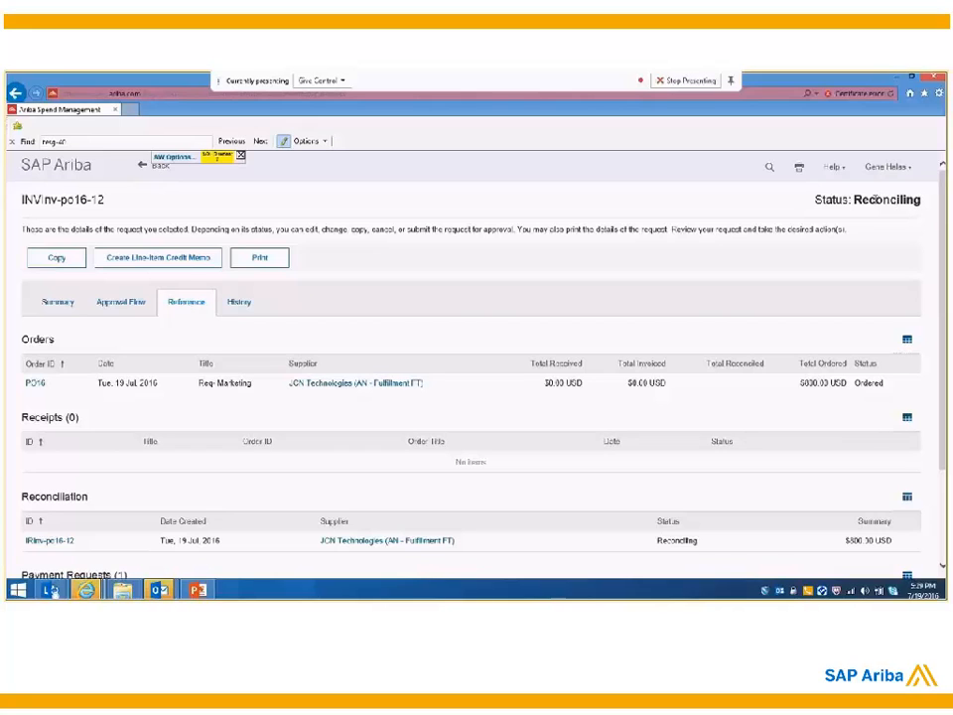
{"action": "left_click_drag", "start_coordinate": [878, 200], "coordinate": [922, 199]}
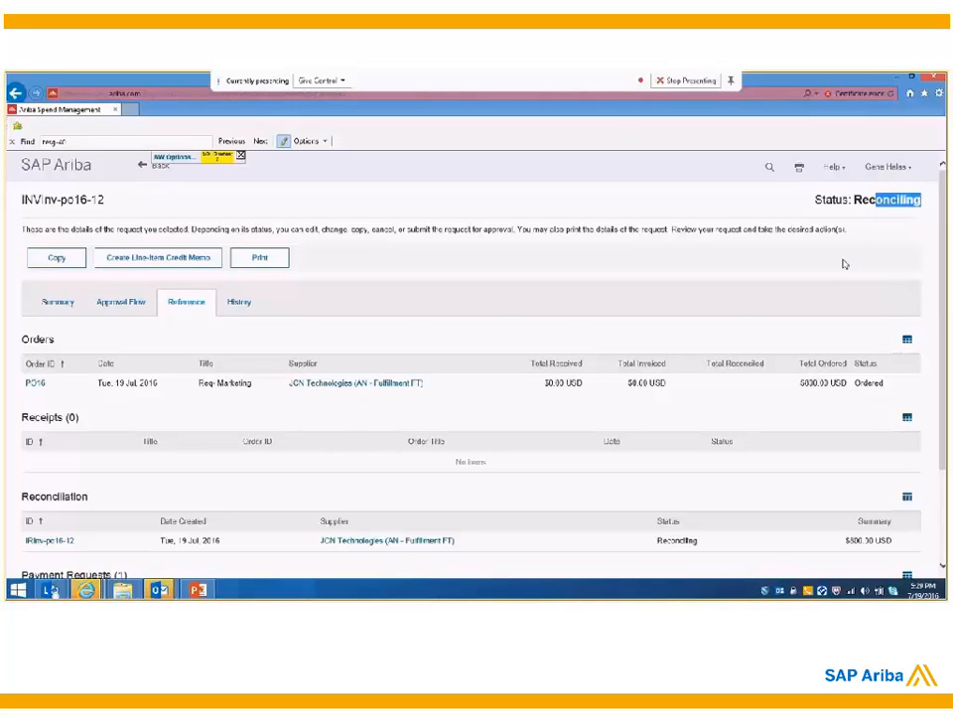
{"action": "scroll", "coordinate": [844, 264], "scroll_direction": "down", "scroll_amount": 1}
{"action": "scroll", "coordinate": [844, 264], "scroll_direction": "down", "scroll_amount": 1}
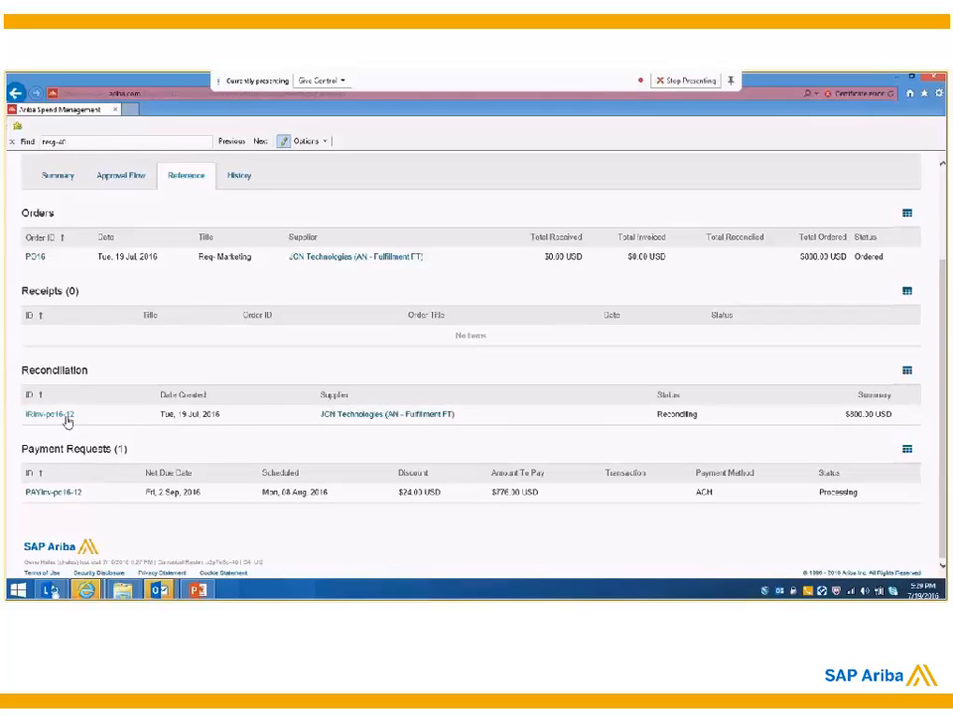
Step: Open the invoice's linked reconciliation document and examine the exceptions assigned for resolution
{"action": "left_click", "coordinate": [52, 415]}
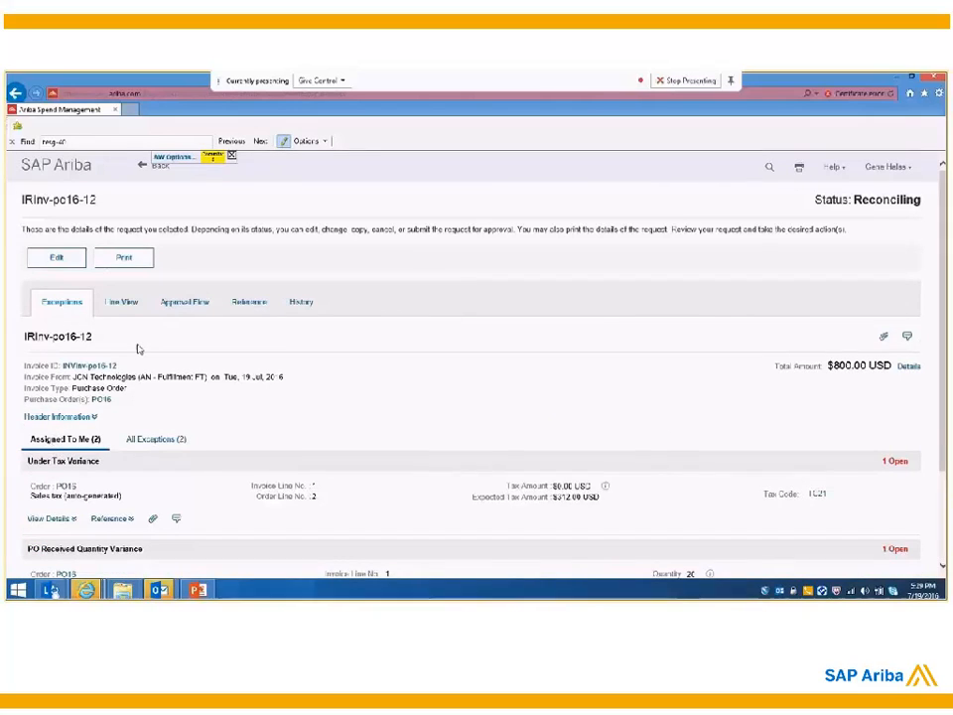
{"action": "scroll", "coordinate": [138, 349], "scroll_direction": "down", "scroll_amount": 1}
{"action": "scroll", "coordinate": [138, 349], "scroll_direction": "down", "scroll_amount": 1}
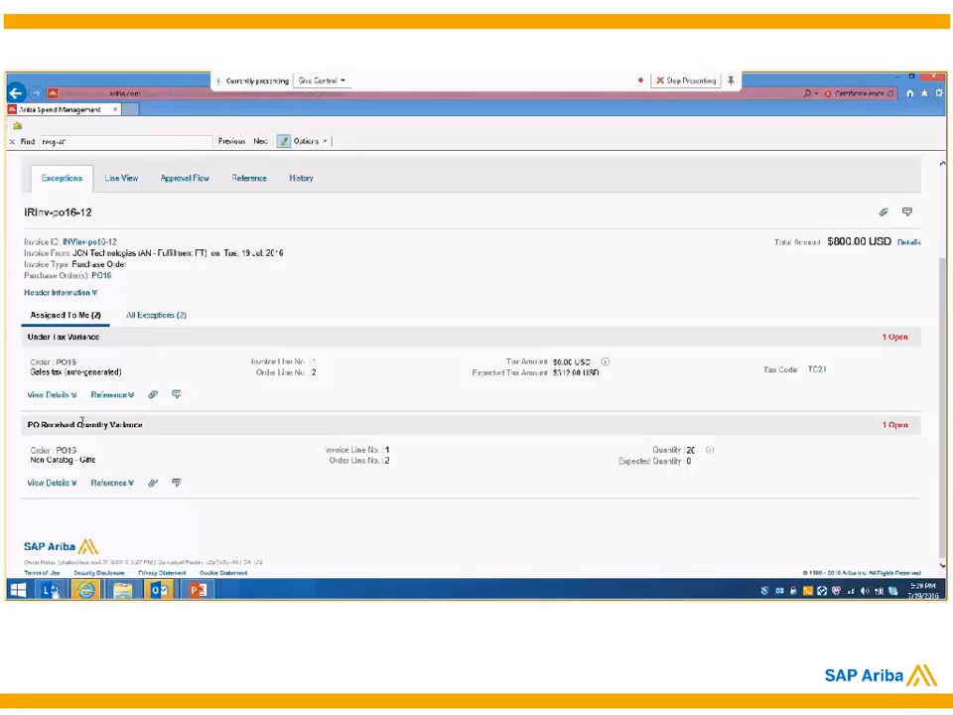
{"action": "scroll", "coordinate": [113, 370], "scroll_direction": "up", "scroll_amount": 1}
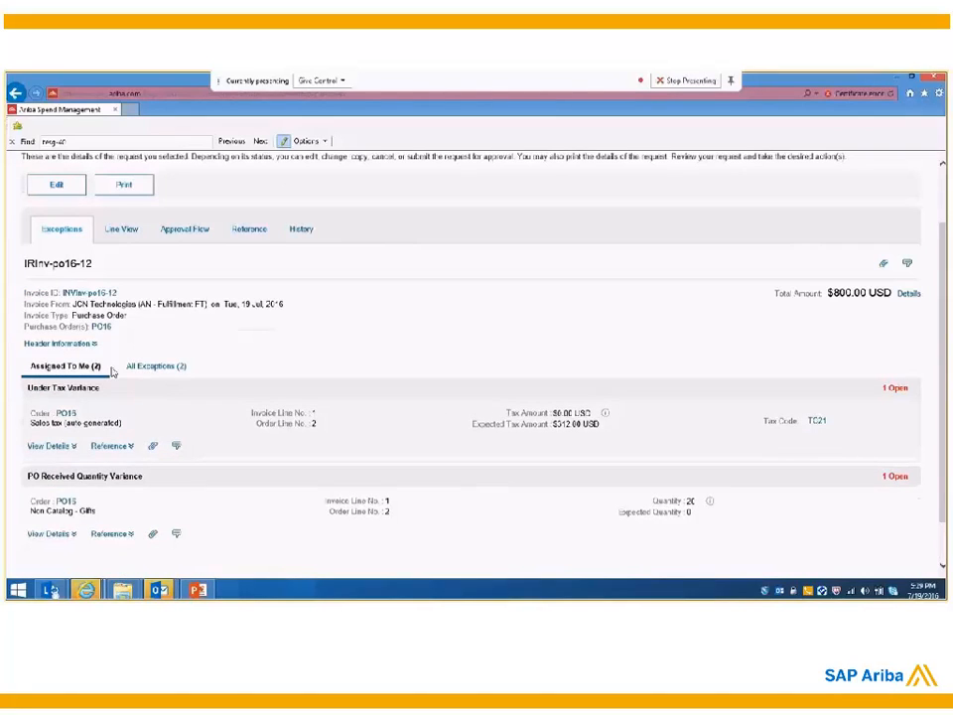
{"action": "scroll", "coordinate": [123, 340], "scroll_direction": "up", "scroll_amount": 1}
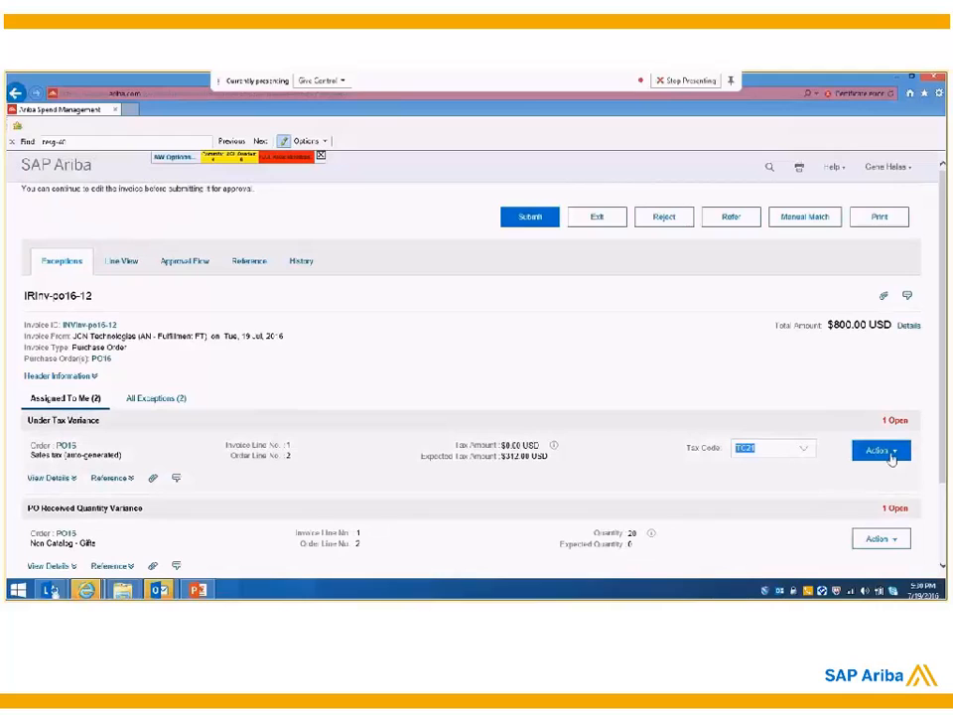
Step: Edit the reconciliation to accept the invoice tax amount for Under Tax Variance and the invoice quantity for PO Received Quantity Variance
{"action": "left_click", "coordinate": [887, 452]}
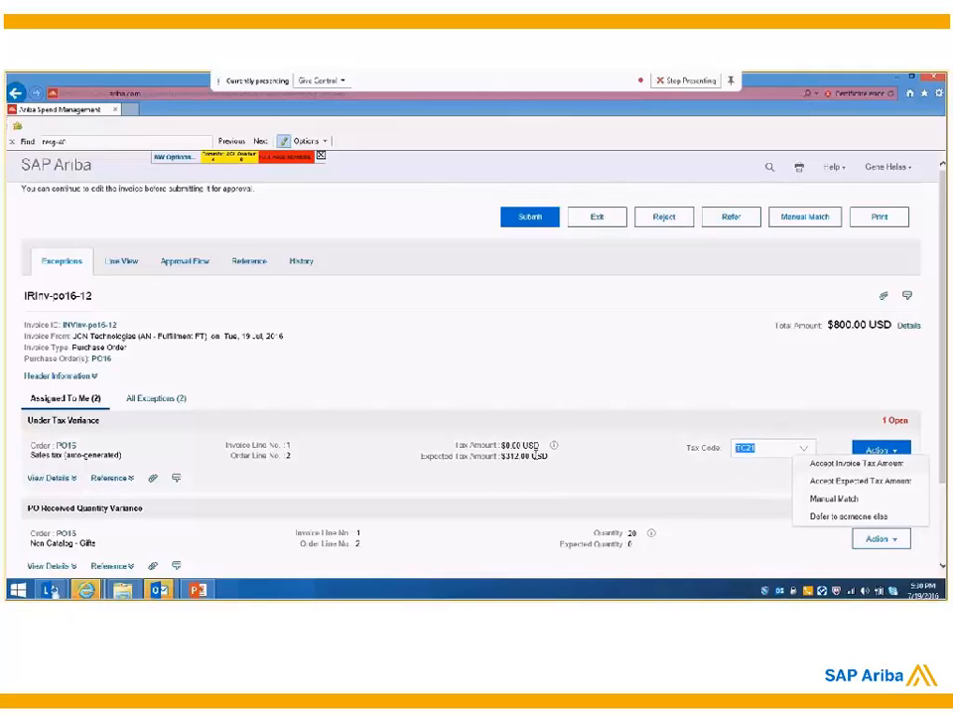
{"action": "left_click", "coordinate": [843, 464]}
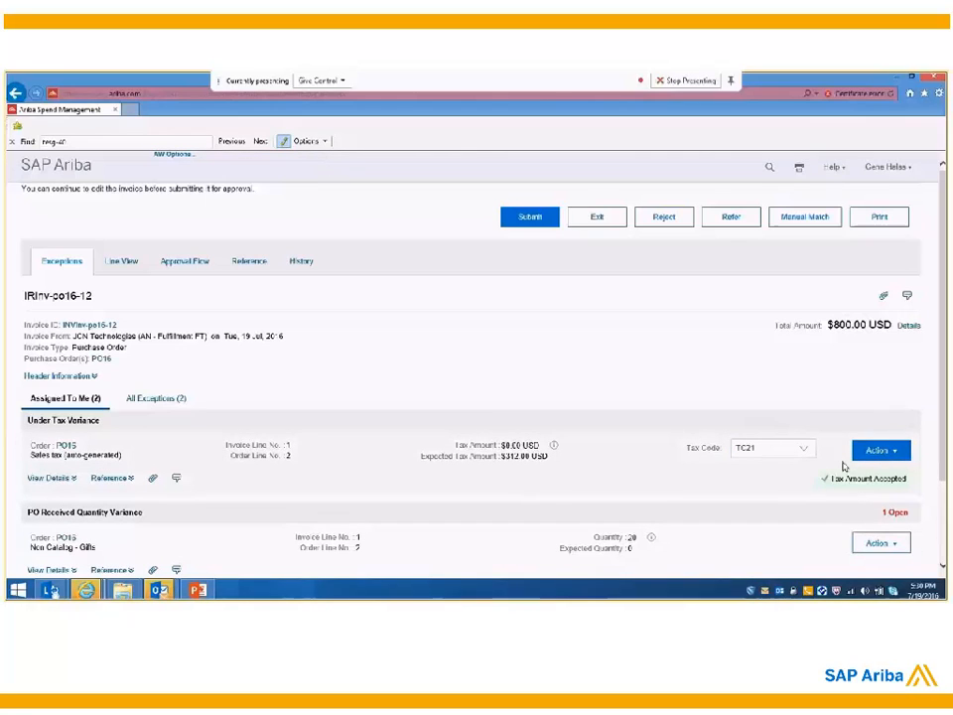
{"action": "scroll", "coordinate": [814, 453], "scroll_direction": "down", "scroll_amount": 2}
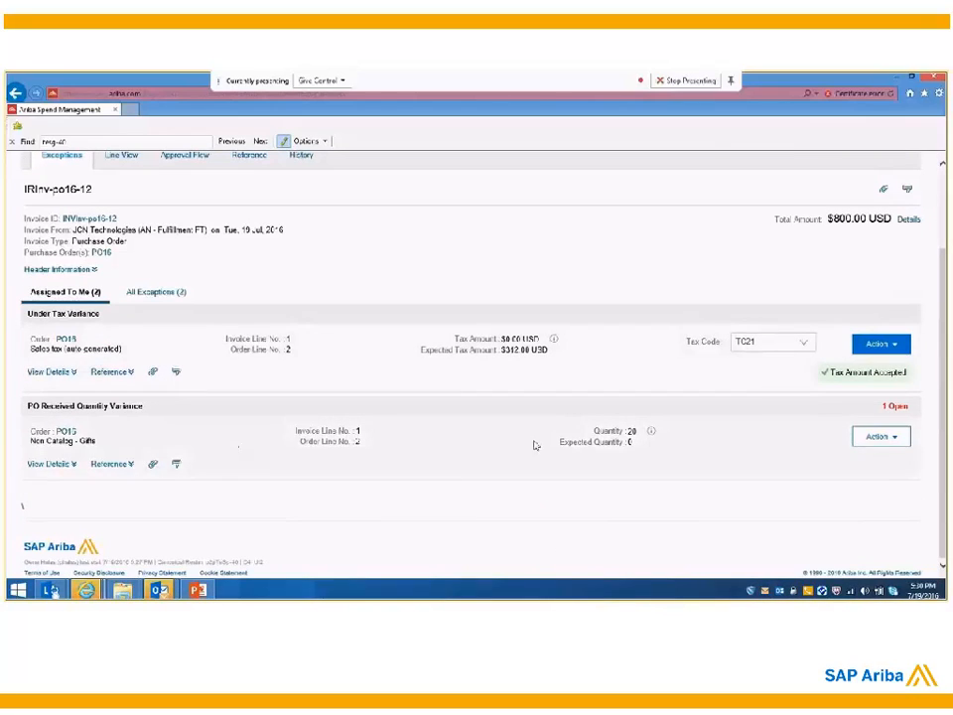
{"action": "left_click", "coordinate": [894, 438]}
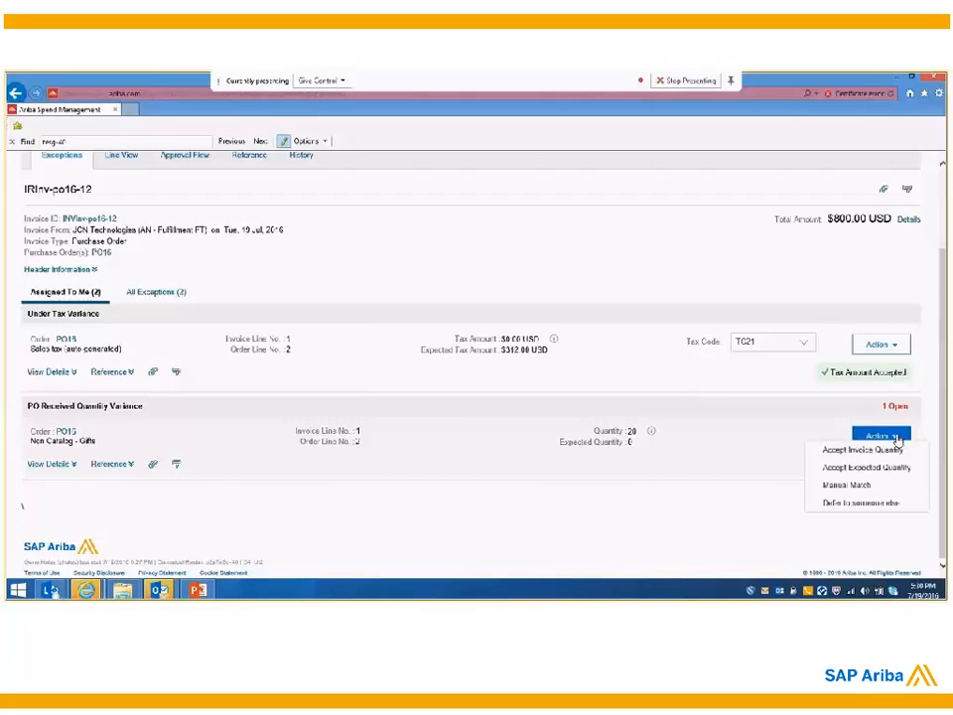
{"action": "left_click", "coordinate": [849, 456]}
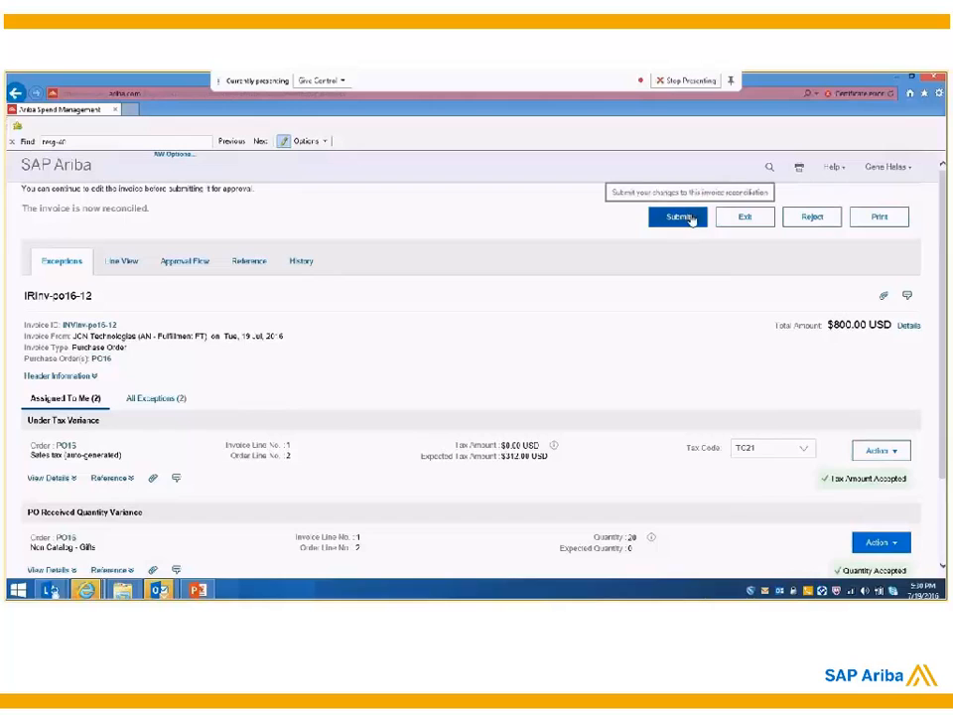
Step: Submit the invoice reconciliation and check its approval flow and referenced documents
{"action": "left_click", "coordinate": [679, 216]}
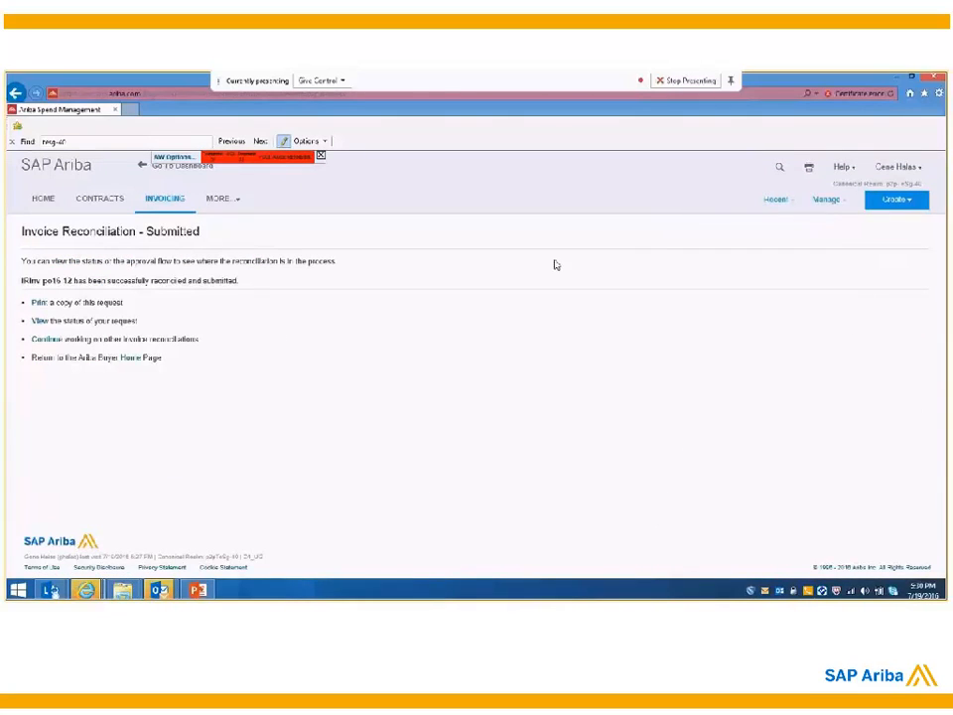
{"action": "left_click", "coordinate": [43, 319]}
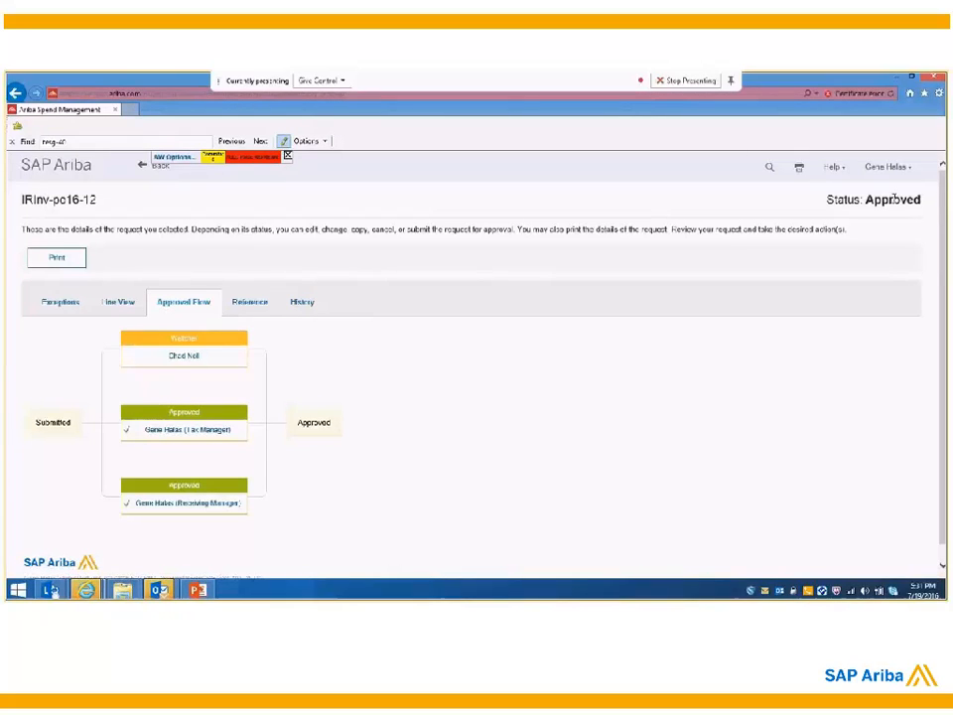
{"action": "left_click", "coordinate": [262, 307]}
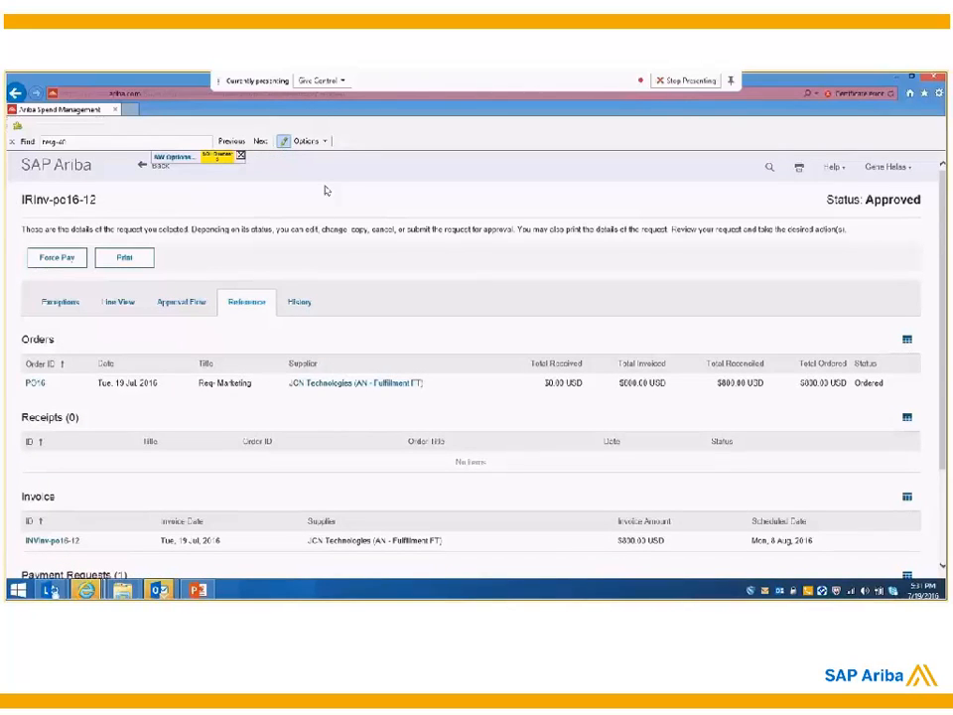
Step: Reopen the invoice reconciliation from the home dashboard and check its status and the resolution of both exceptions
{"action": "left_click", "coordinate": [70, 164]}
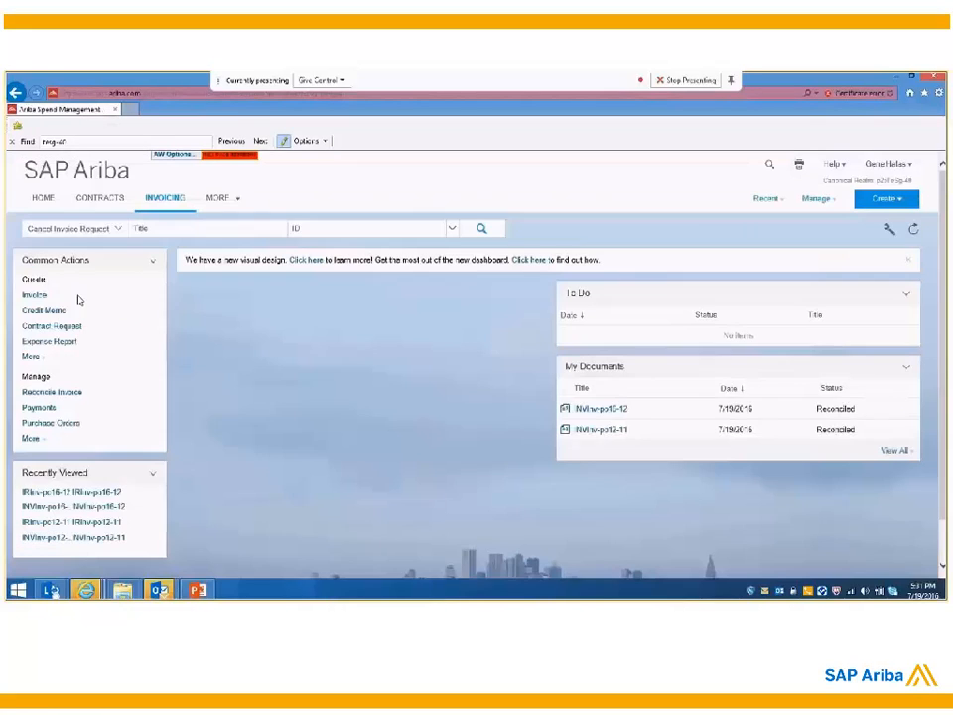
{"action": "left_click", "coordinate": [83, 491]}
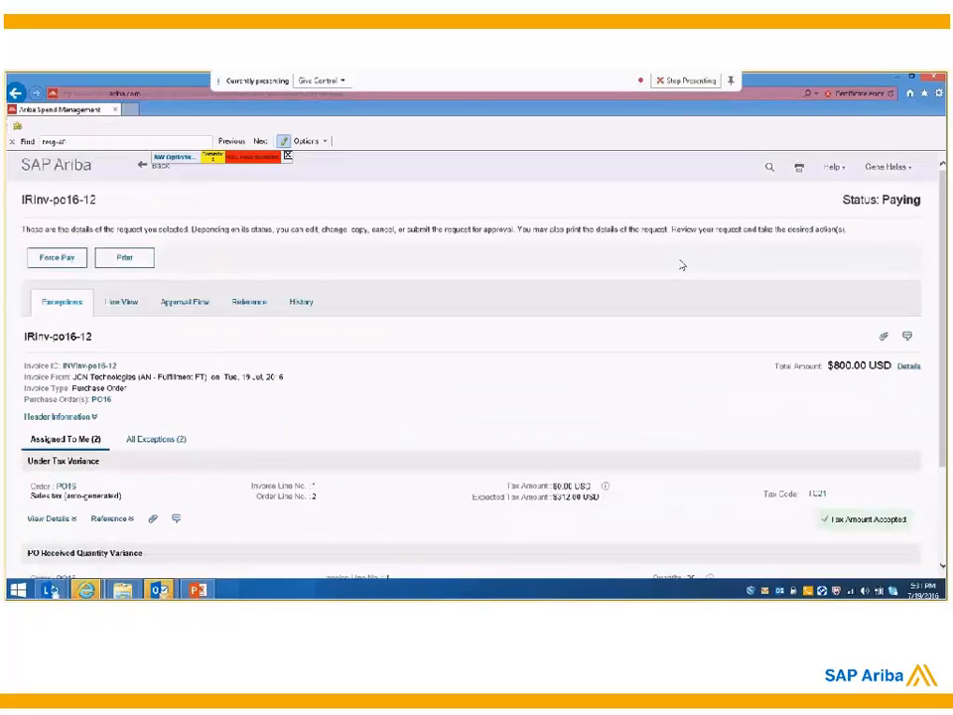
{"action": "left_click_drag", "start_coordinate": [22, 199], "coordinate": [99, 203]}
{"action": "left_click", "coordinate": [109, 209]}
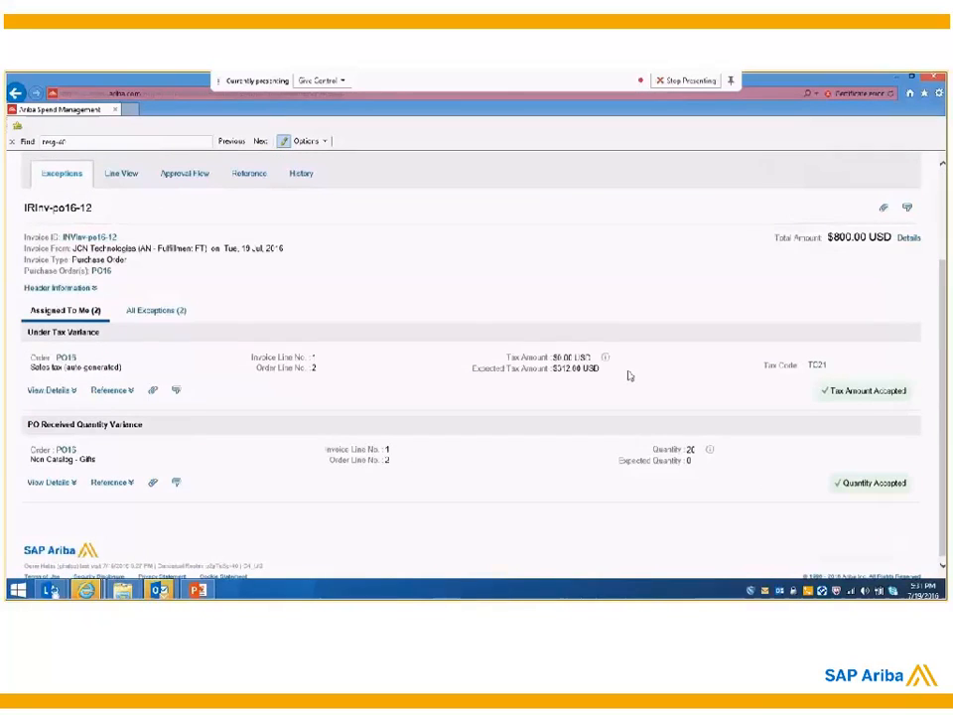
{"action": "scroll", "coordinate": [891, 394], "scroll_direction": "down", "scroll_amount": 1}
{"action": "scroll", "coordinate": [891, 393], "scroll_direction": "up", "scroll_amount": 2}
{"action": "scroll", "coordinate": [890, 393], "scroll_direction": "down", "scroll_amount": 2}
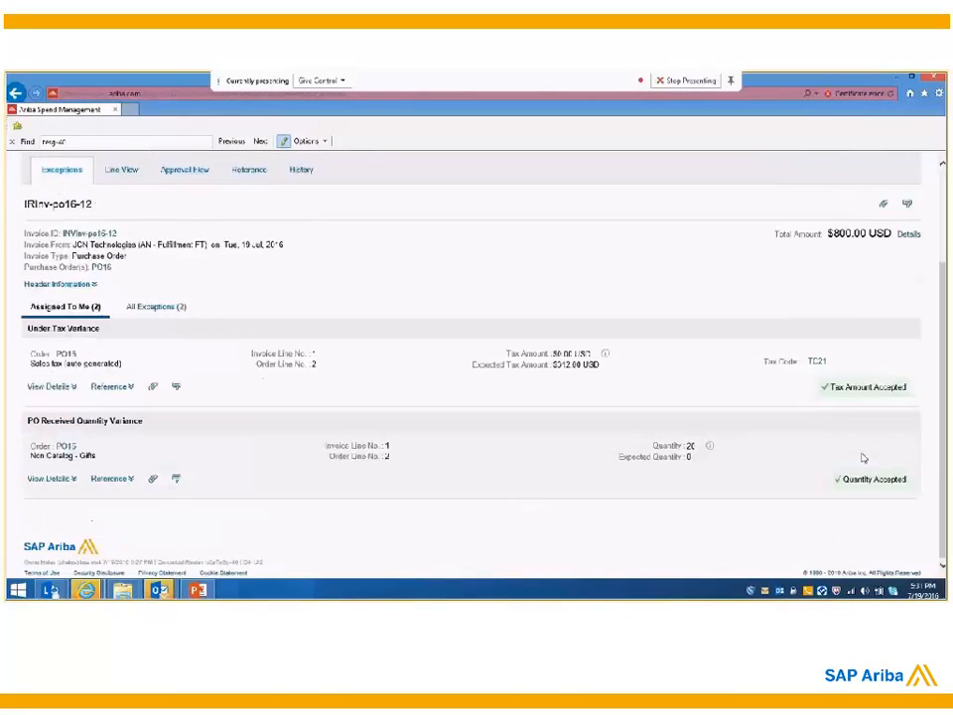
{"action": "scroll", "coordinate": [873, 215], "scroll_direction": "up", "scroll_amount": 2}
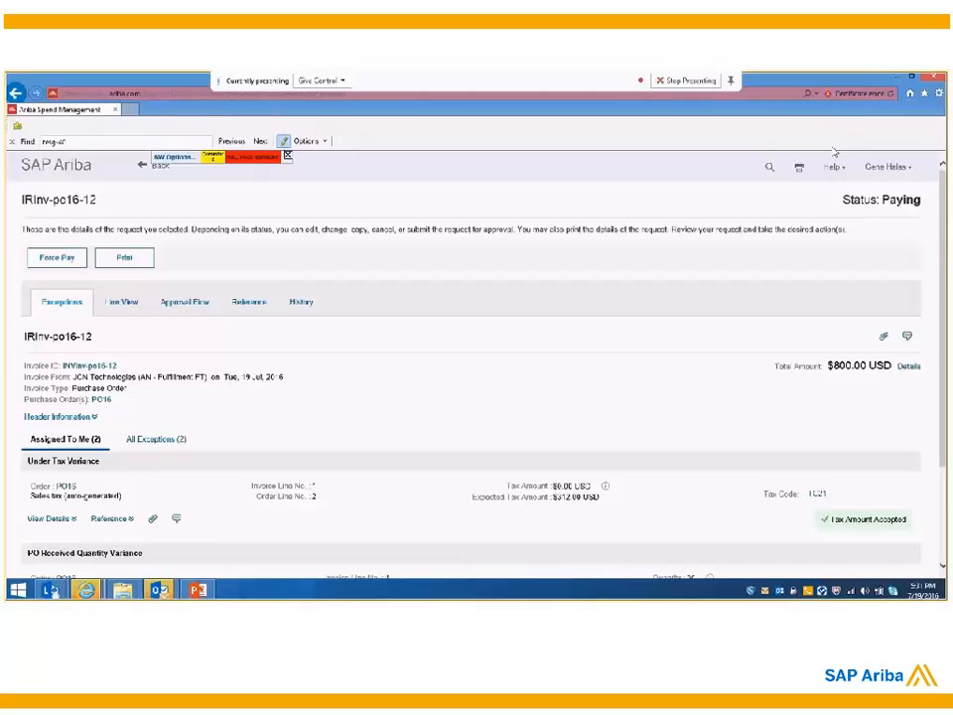
{"action": "left_click_drag", "start_coordinate": [868, 200], "coordinate": [894, 212]}
{"action": "left_click", "coordinate": [893, 216]}
Step: Switch to the PowerPoint presentation and show the Use Case 2 agenda slide
{"action": "mouse_move", "coordinate": [199, 593]}
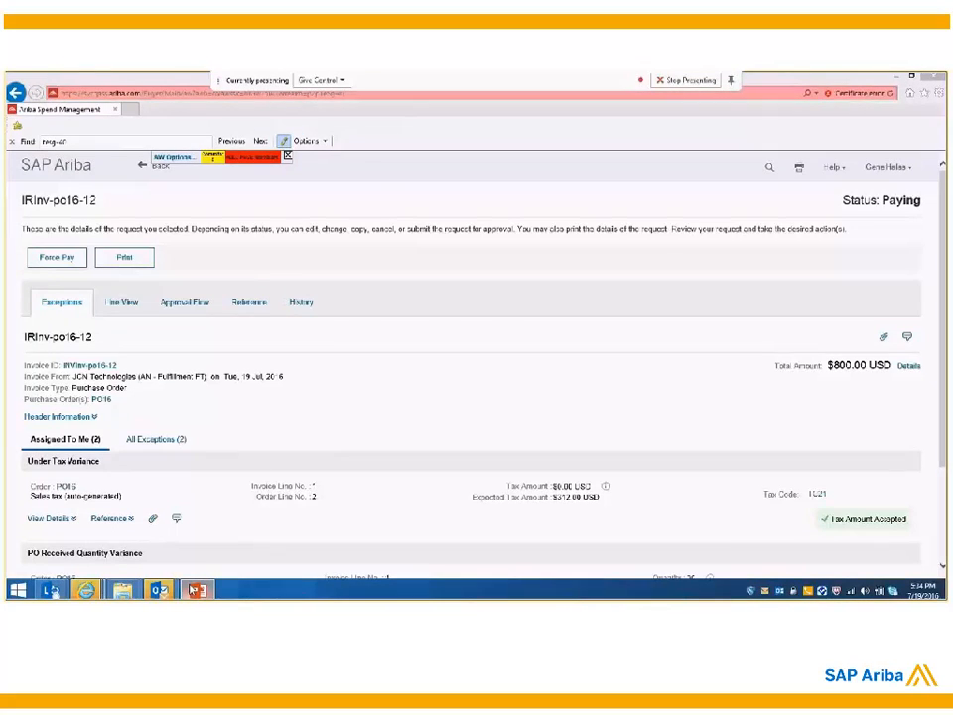
{"action": "left_click", "coordinate": [195, 590]}
{"action": "left_click", "coordinate": [64, 396]}
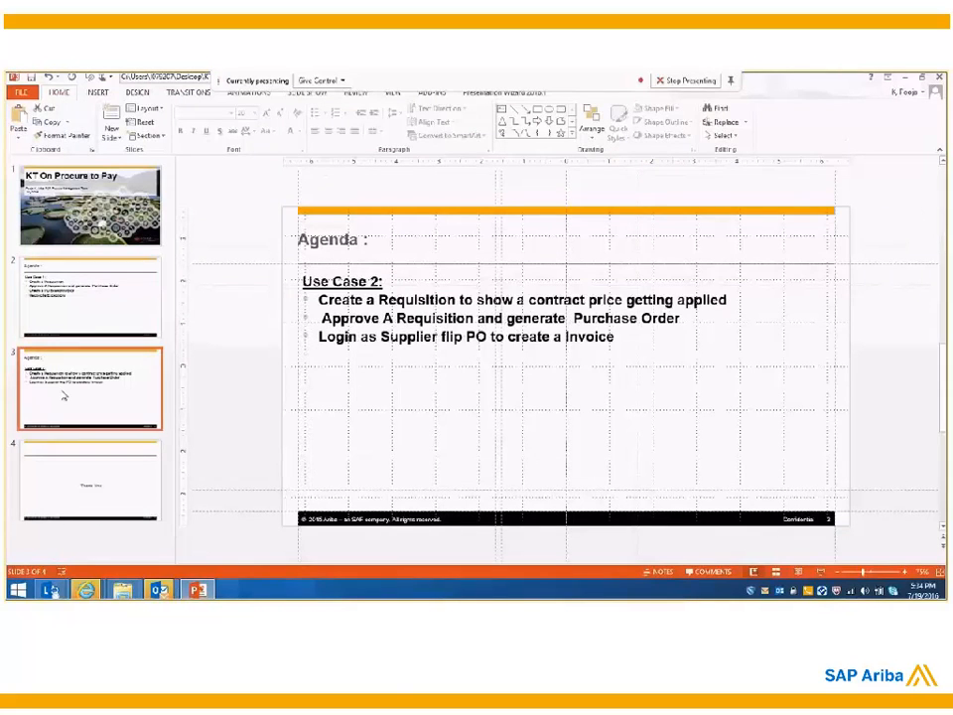
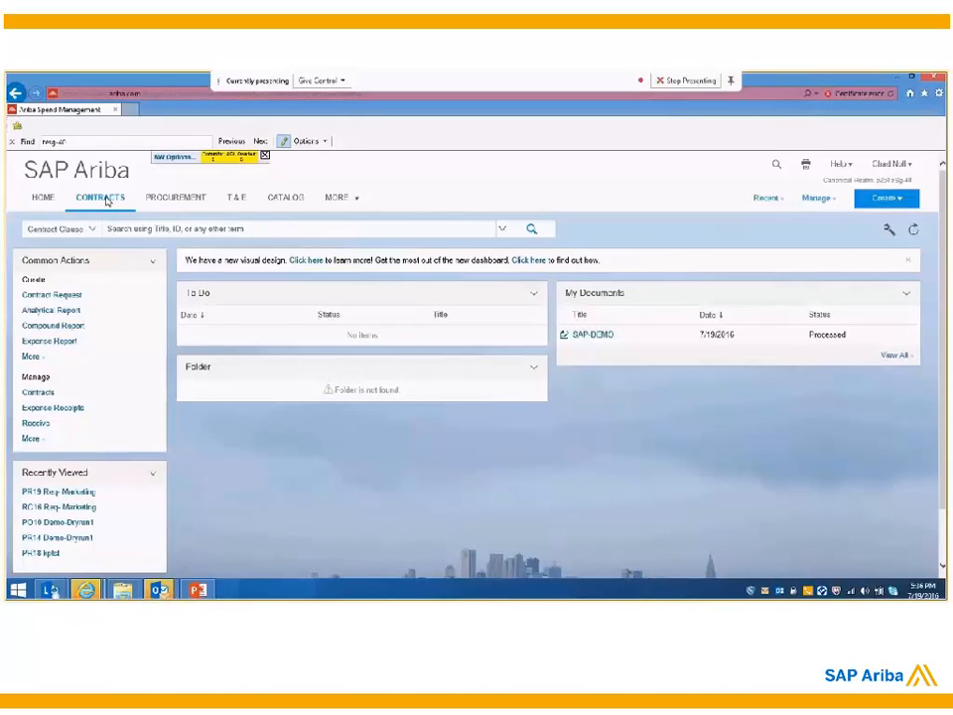
Step: Open the SAP-DEMO contract request and examine its summary, pricing terms and the Mac Powerbook Monitor term details, including the supplier part number
{"action": "left_click", "coordinate": [587, 343]}
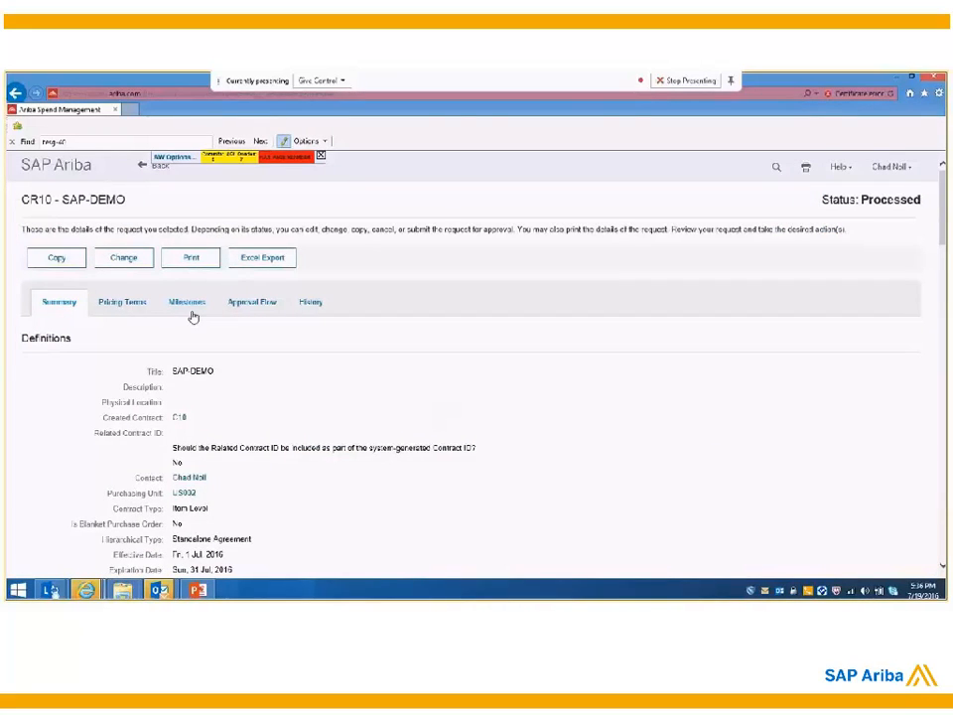
{"action": "scroll", "coordinate": [193, 315], "scroll_direction": "down", "scroll_amount": 1}
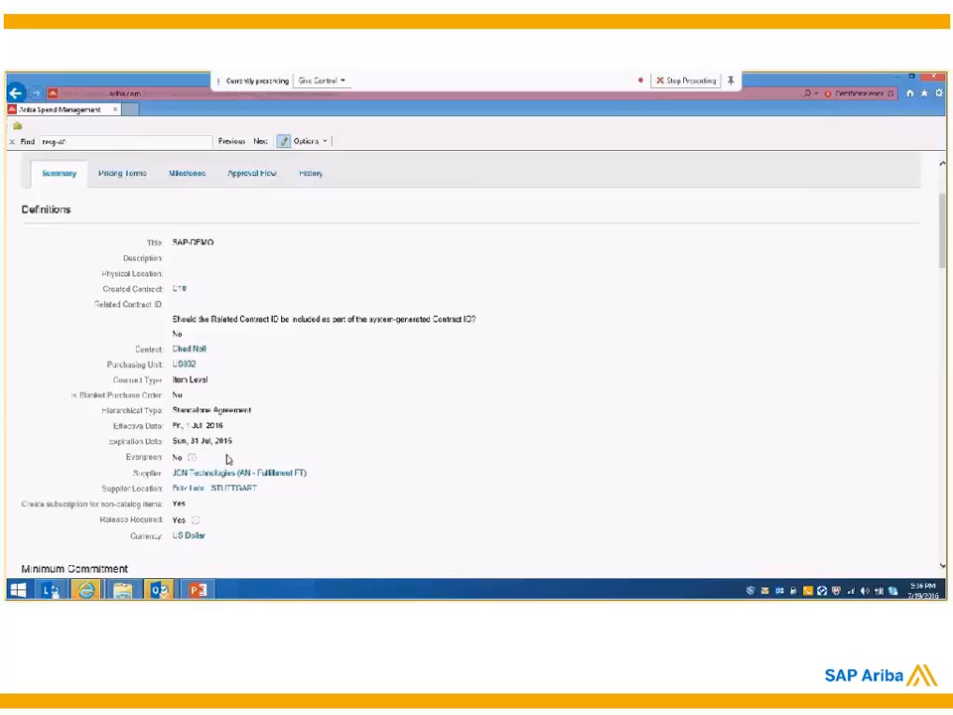
{"action": "scroll", "coordinate": [227, 459], "scroll_direction": "up", "scroll_amount": 2}
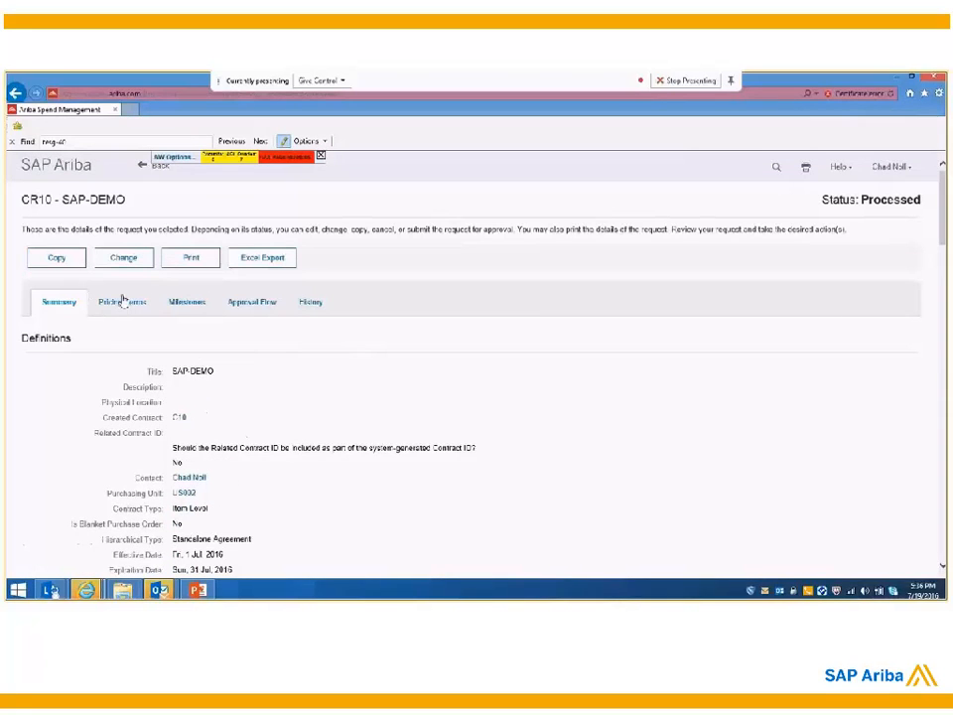
{"action": "left_click", "coordinate": [122, 302]}
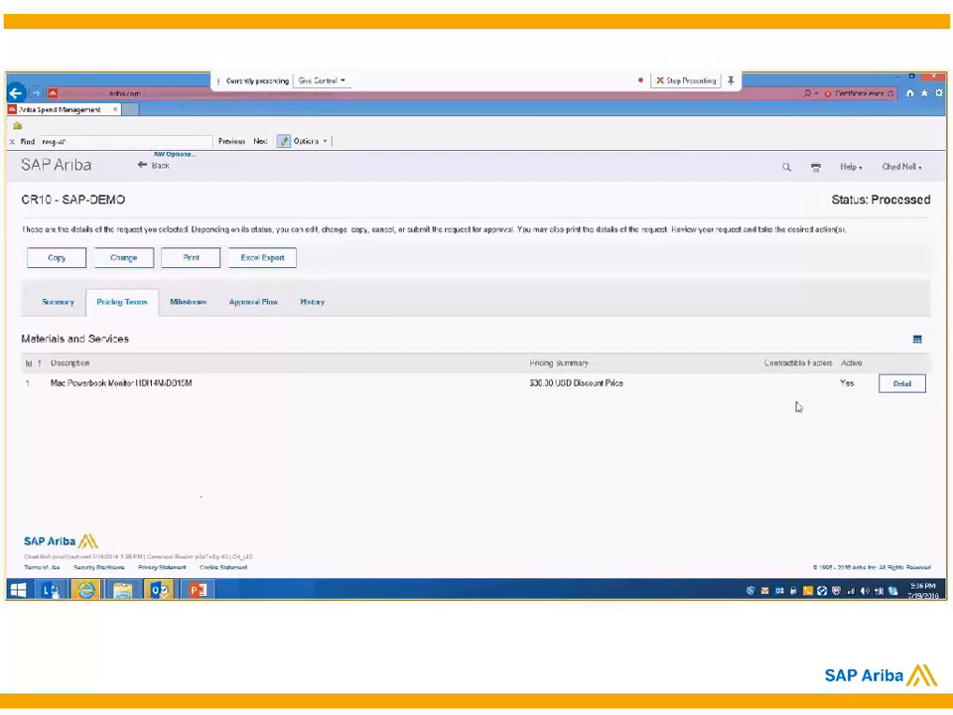
{"action": "left_click", "coordinate": [902, 388]}
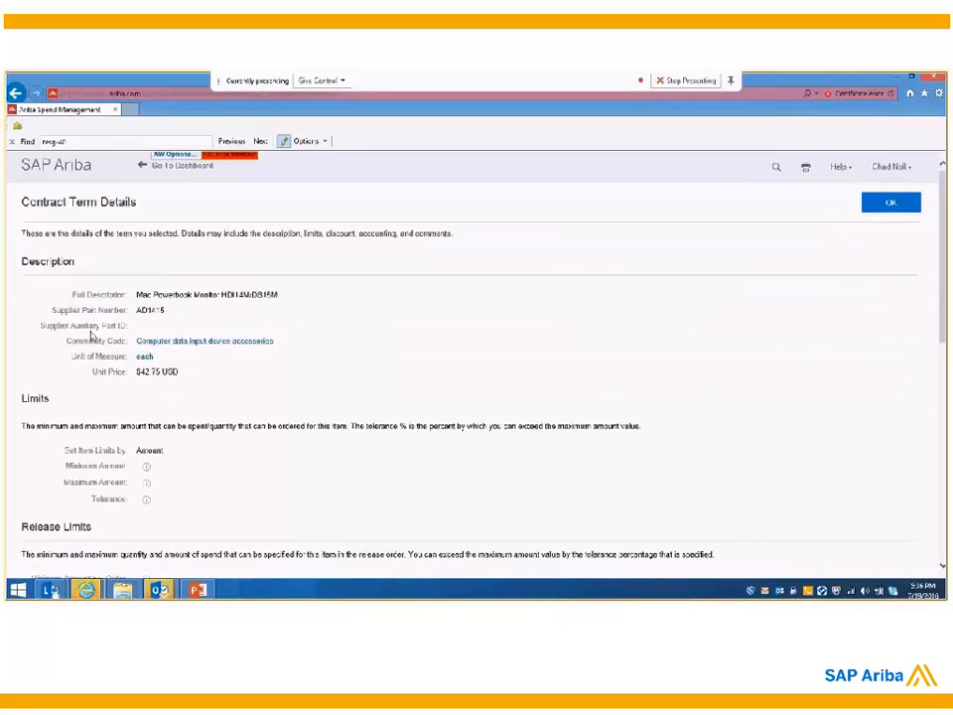
{"action": "double_click", "coordinate": [161, 311]}
{"action": "left_click", "coordinate": [897, 212]}
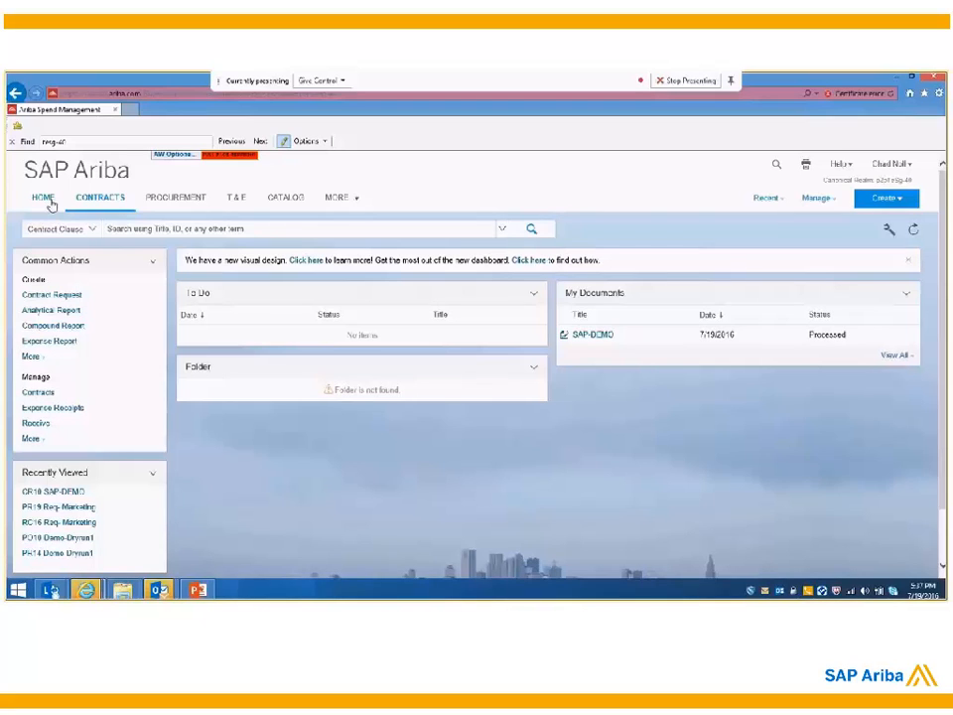
Step: Start a new requisition from the home dashboard and search the catalog for part number AD1415
{"action": "left_click", "coordinate": [46, 199]}
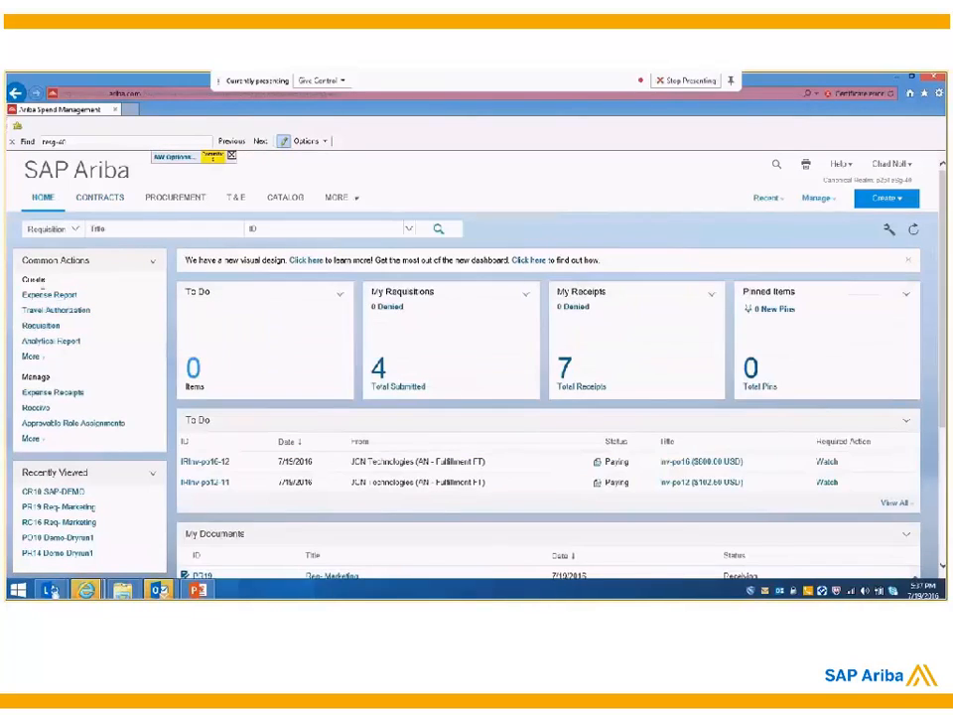
{"action": "left_click", "coordinate": [33, 328]}
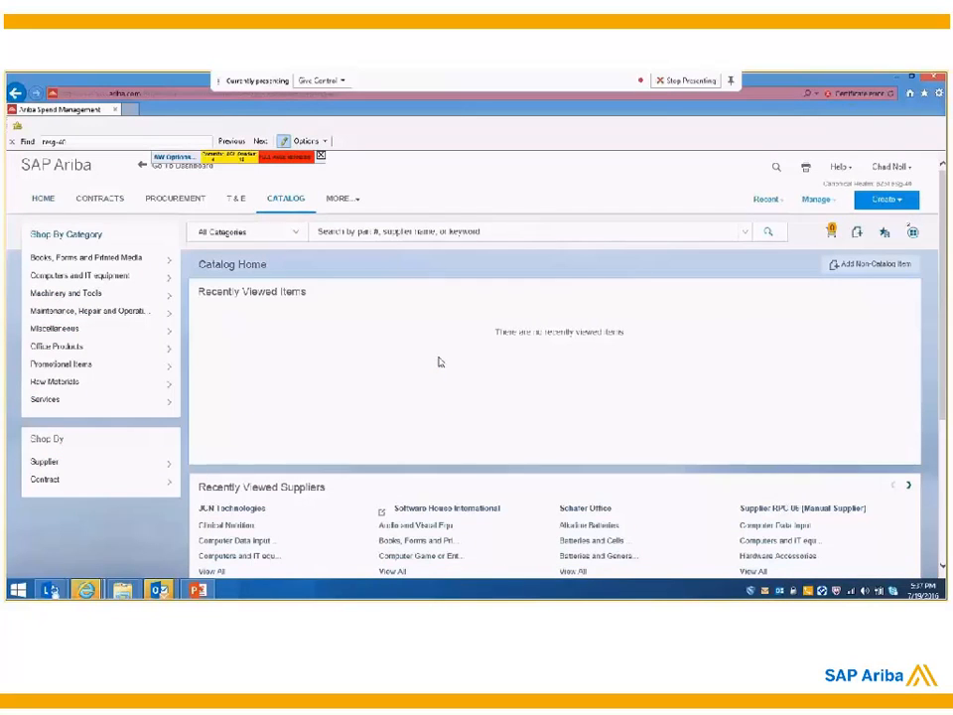
{"action": "left_click", "coordinate": [411, 230]}
{"action": "type", "text": "AD1415"}
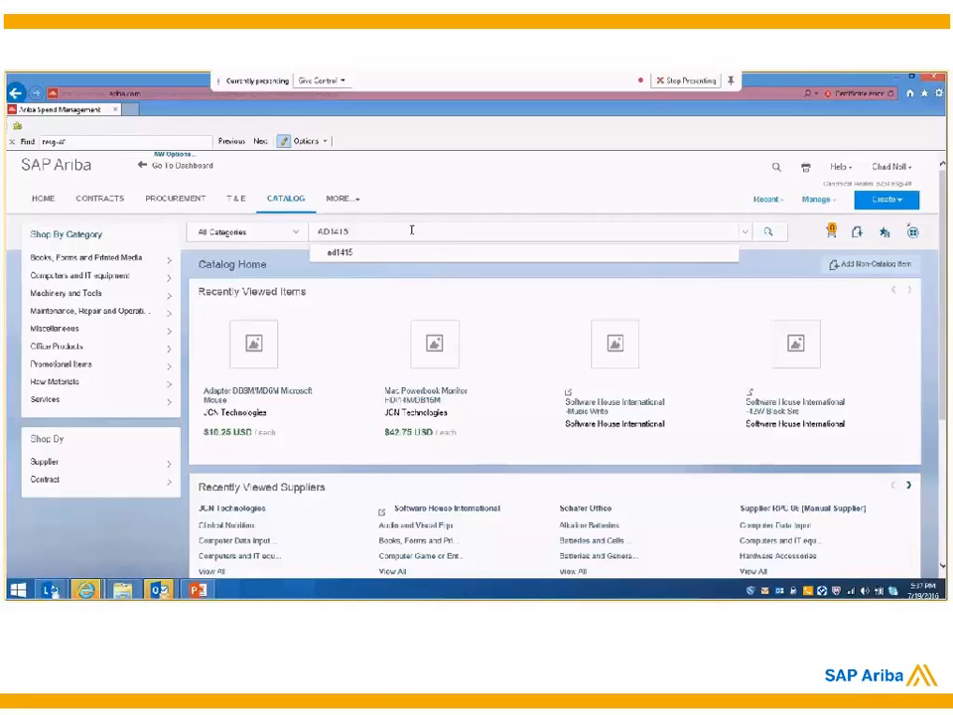
{"action": "left_click", "coordinate": [770, 232]}
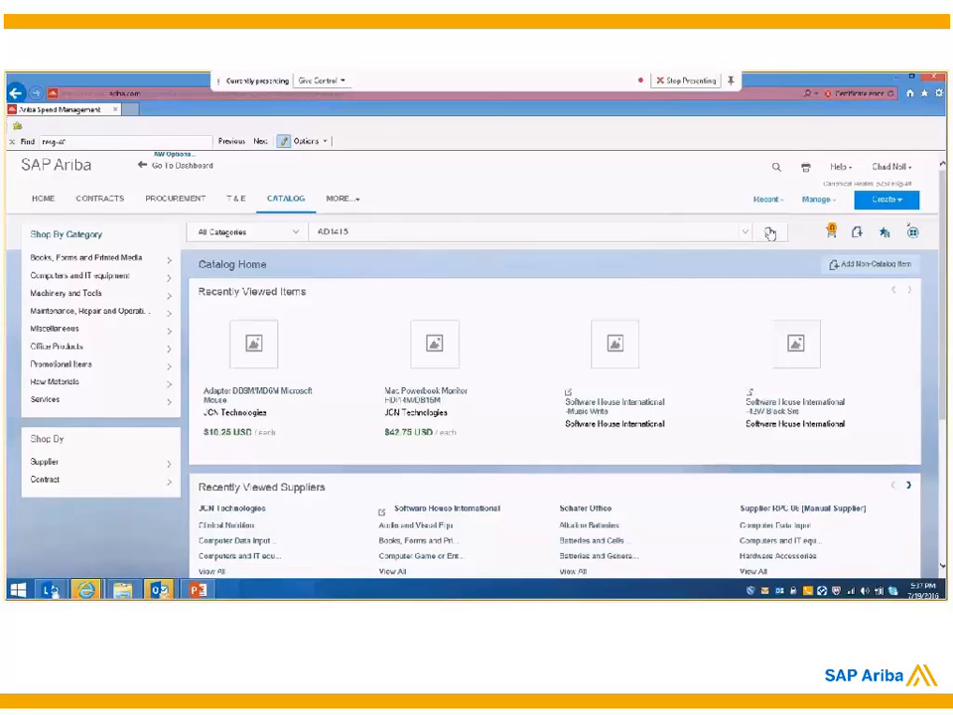
{"action": "mouse_move", "coordinate": [104, 268]}
{"action": "mouse_move", "coordinate": [42, 491]}
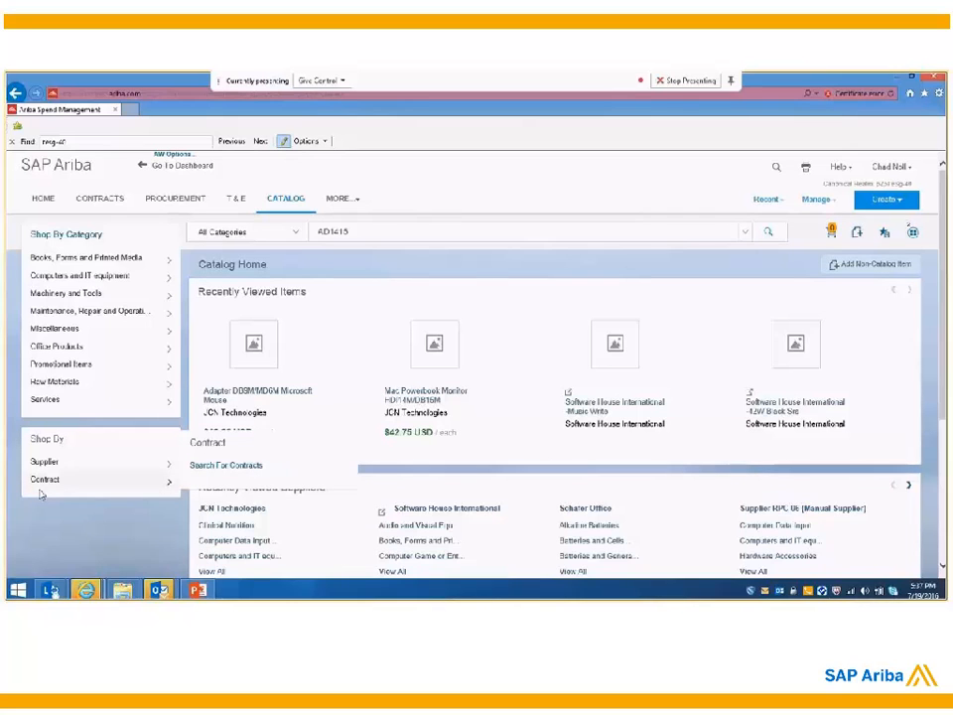
{"action": "left_click", "coordinate": [49, 203]}
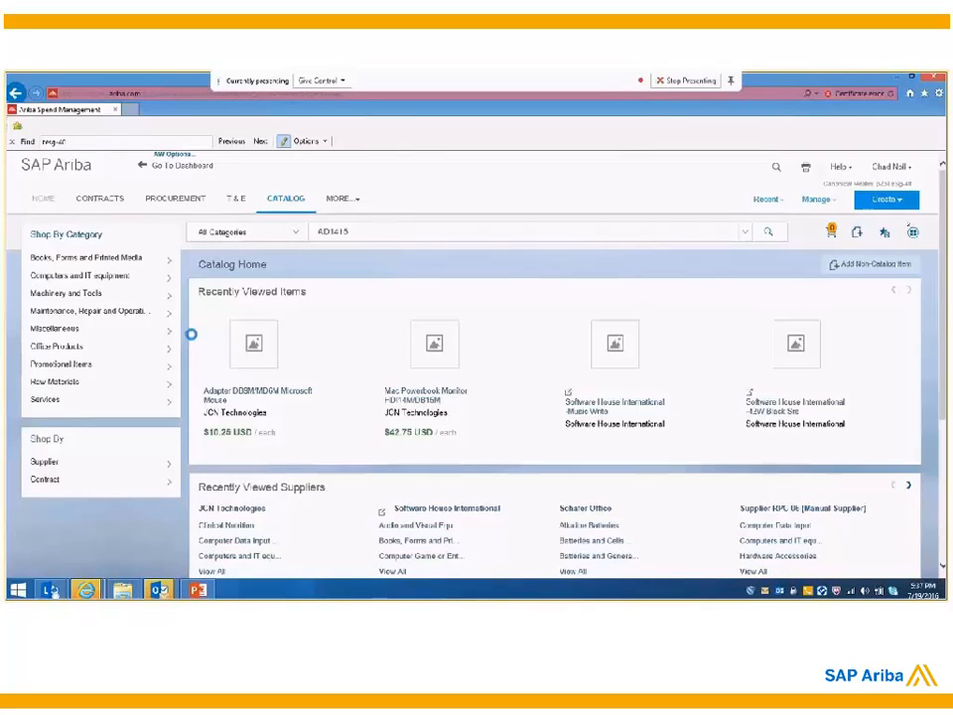
{"action": "left_click", "coordinate": [57, 273]}
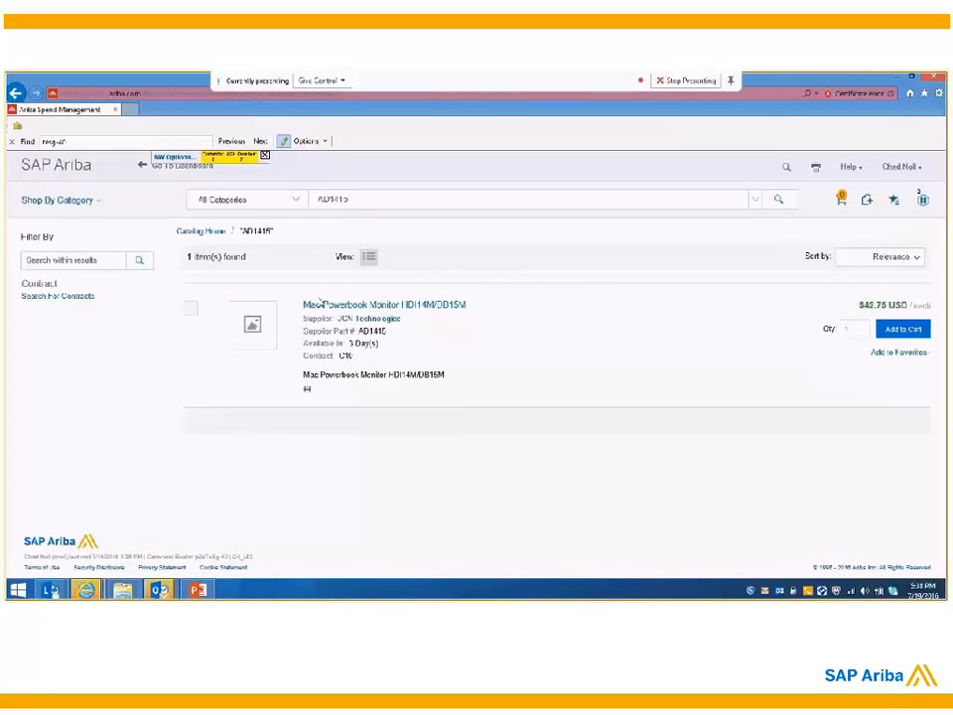
Step: Check the contract reference and catalog price of the Mac Powerbook Monitor item, add it to the cart and proceed to checkout
{"action": "left_click_drag", "start_coordinate": [318, 305], "coordinate": [491, 337]}
{"action": "left_click_drag", "start_coordinate": [304, 356], "coordinate": [359, 357]}
{"action": "left_click", "coordinate": [348, 356]}
{"action": "left_click_drag", "start_coordinate": [353, 359], "coordinate": [308, 359]}
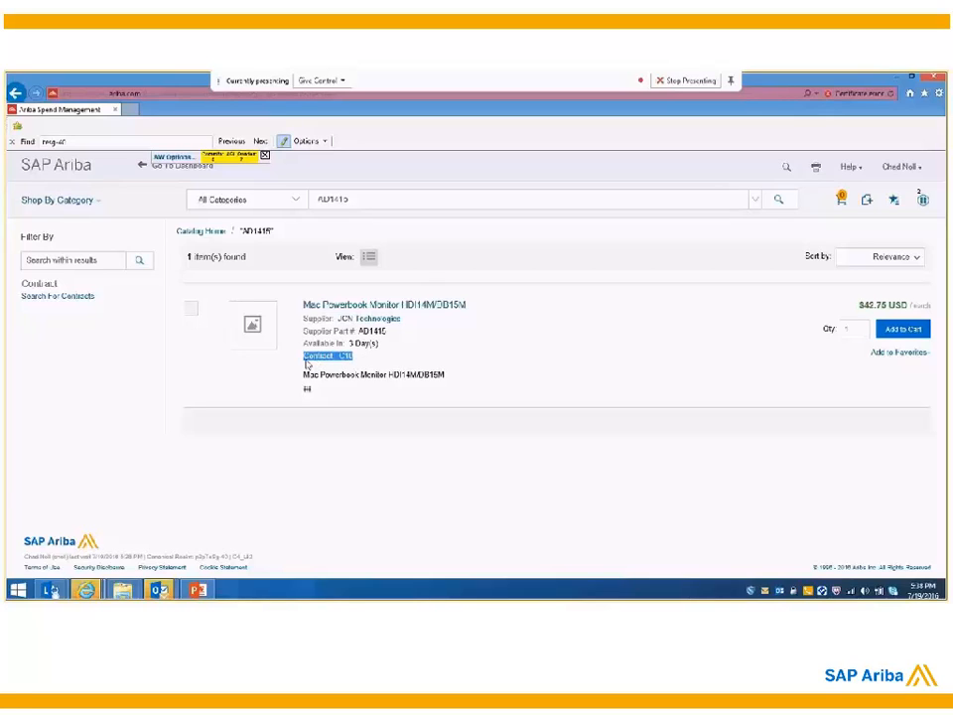
{"action": "left_click", "coordinate": [357, 367]}
{"action": "left_click_drag", "start_coordinate": [861, 305], "coordinate": [908, 305]}
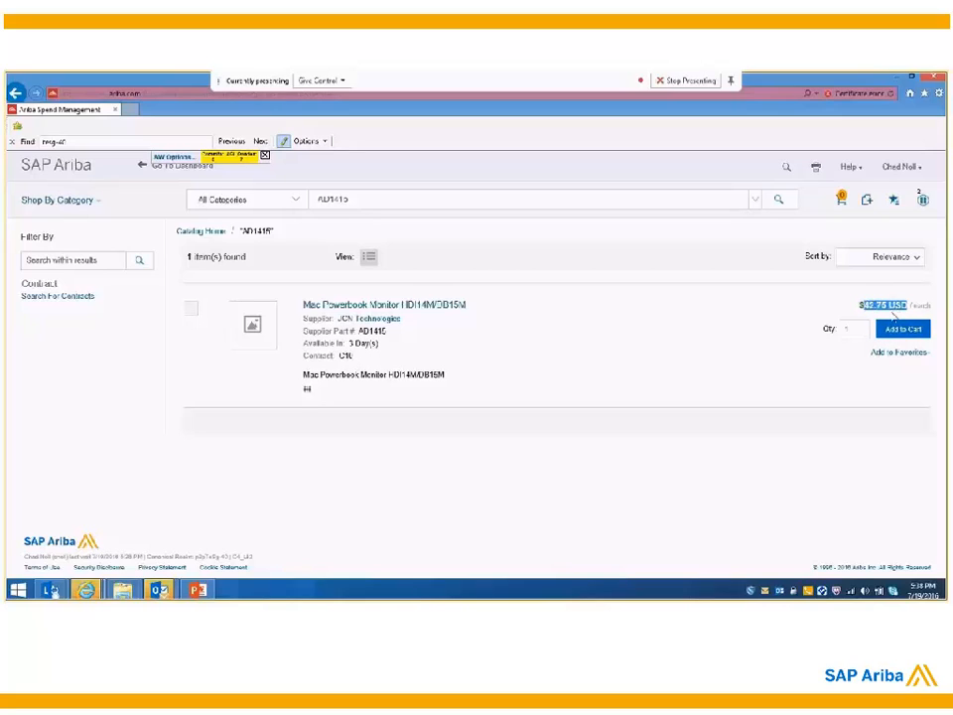
{"action": "left_click", "coordinate": [843, 348]}
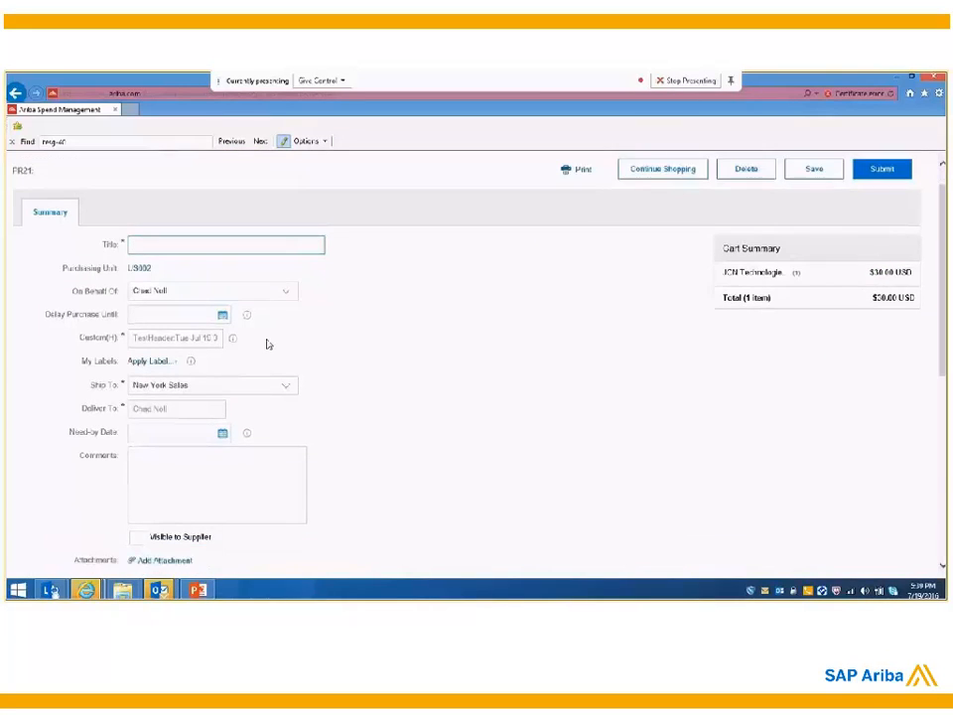
Step: Check the contract price applied to the Mac Powerbook Monitor line item in the requisition
{"action": "scroll", "coordinate": [266, 343], "scroll_direction": "down", "scroll_amount": 5}
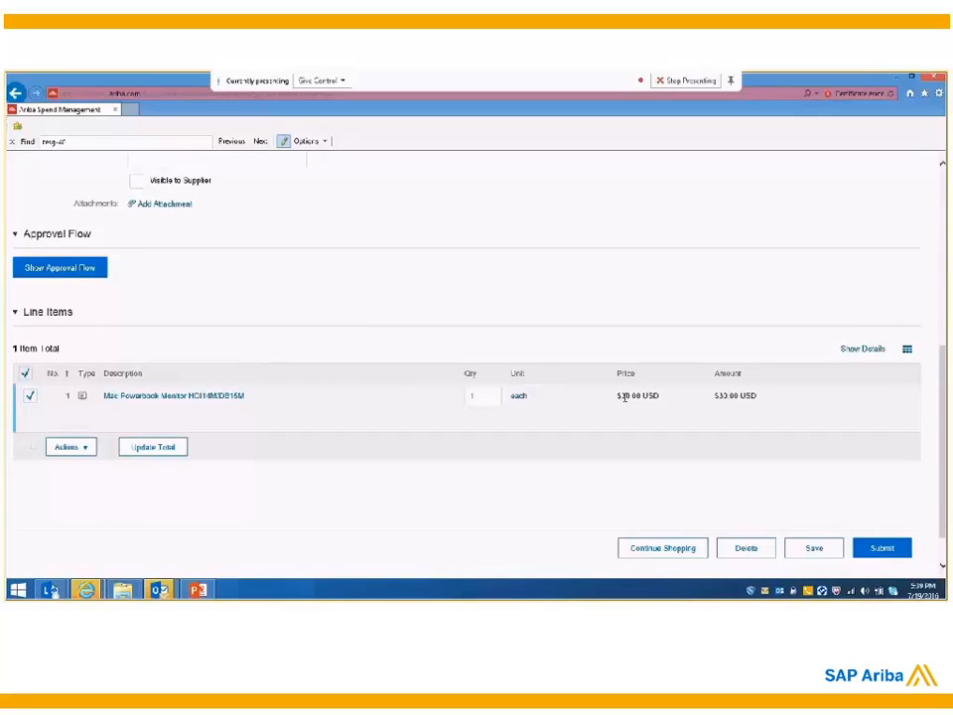
{"action": "left_click_drag", "start_coordinate": [623, 397], "coordinate": [660, 396]}
{"action": "left_click", "coordinate": [655, 416]}
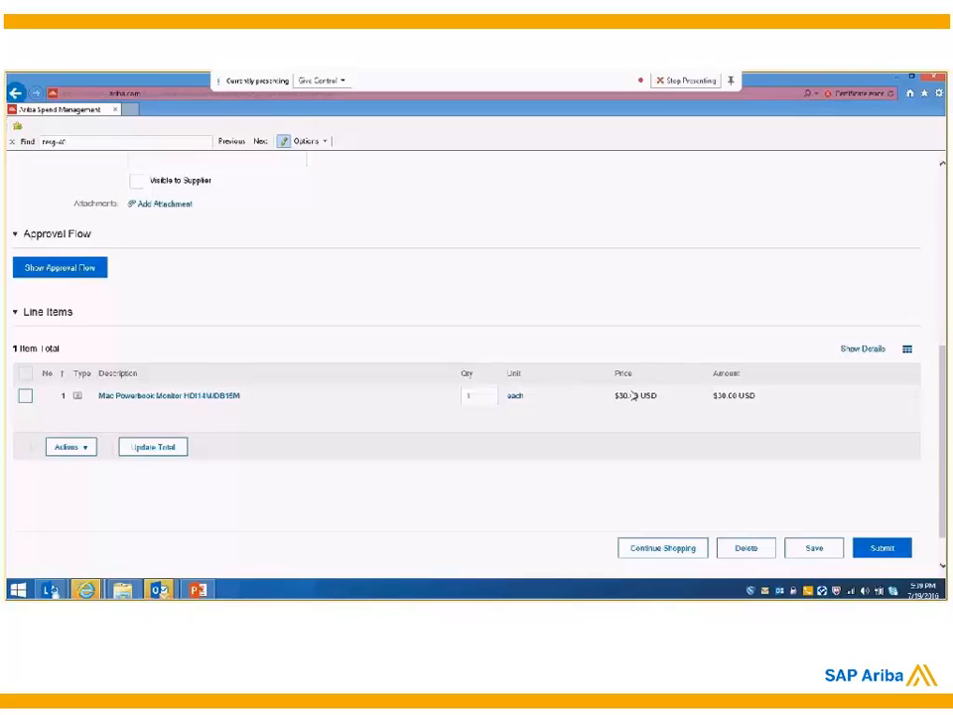
Step: Title the requisition "contract JCN- mac"
{"action": "scroll", "coordinate": [632, 395], "scroll_direction": "up", "scroll_amount": 5}
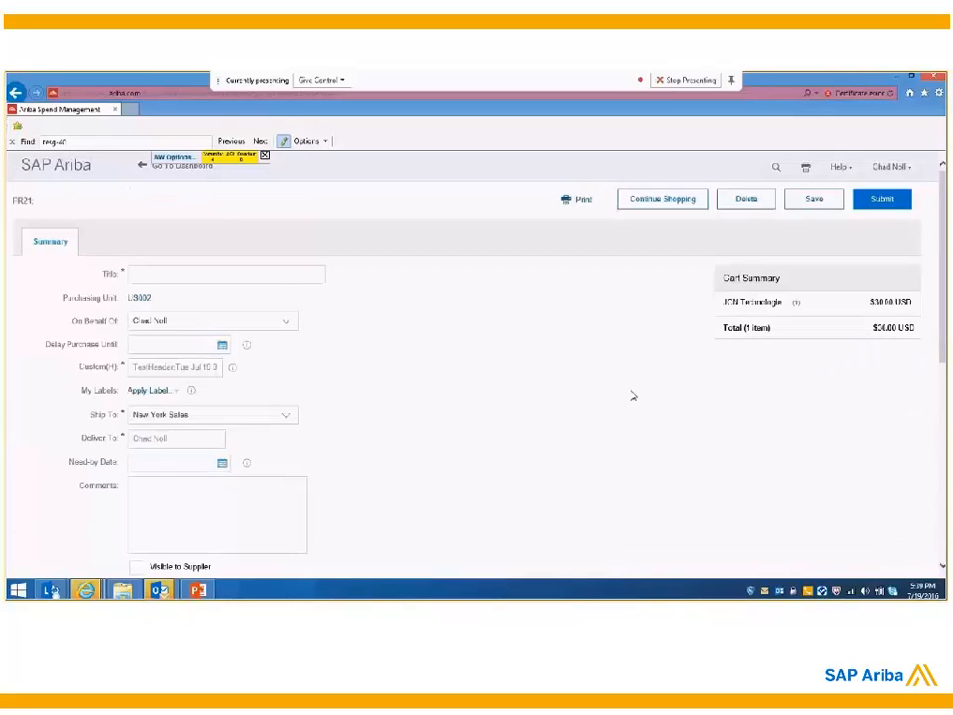
{"action": "left_click", "coordinate": [209, 274]}
{"action": "type", "text": "d"}
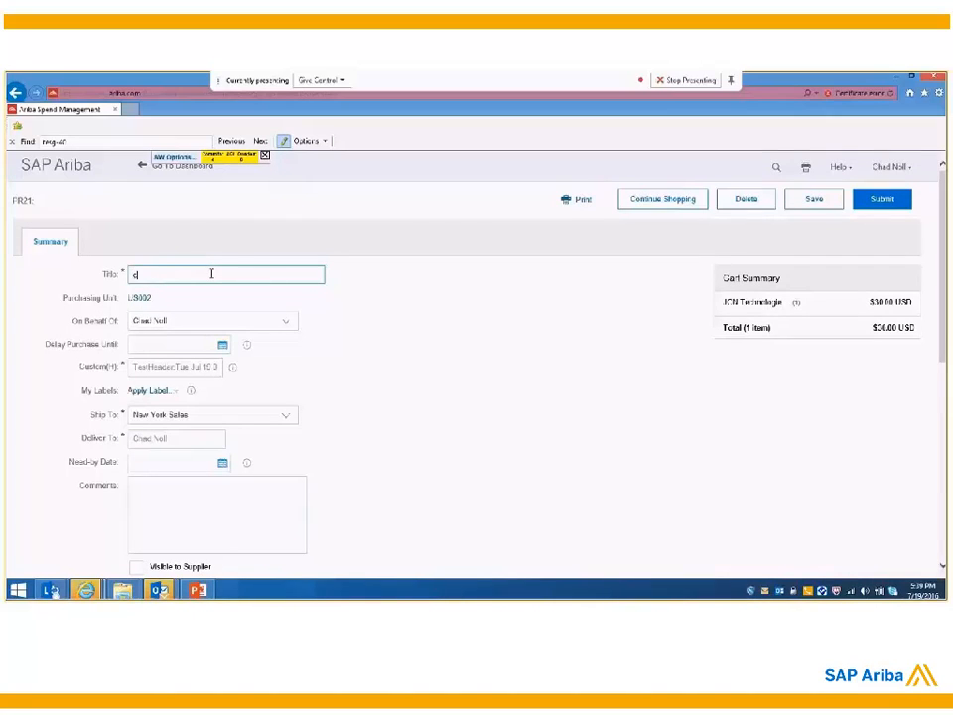
{"action": "type", "text": "ontract JCN- mac"}
Step: Review the requisition's details and line item, submit it and show its approval flow
{"action": "scroll", "coordinate": [280, 351], "scroll_direction": "down", "scroll_amount": 1}
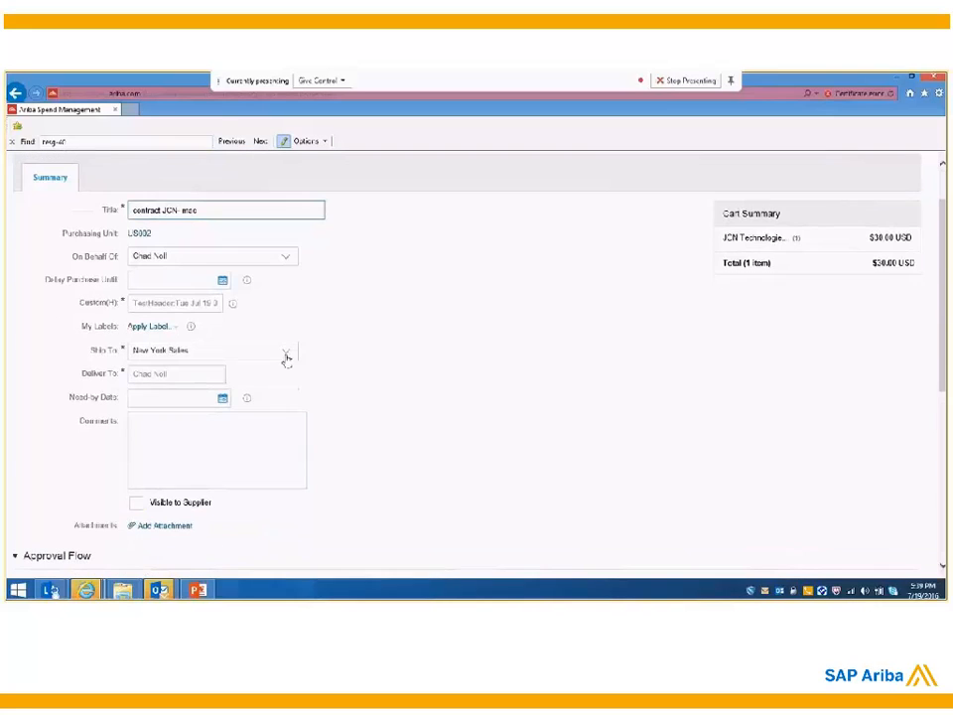
{"action": "scroll", "coordinate": [525, 384], "scroll_direction": "down", "scroll_amount": 4}
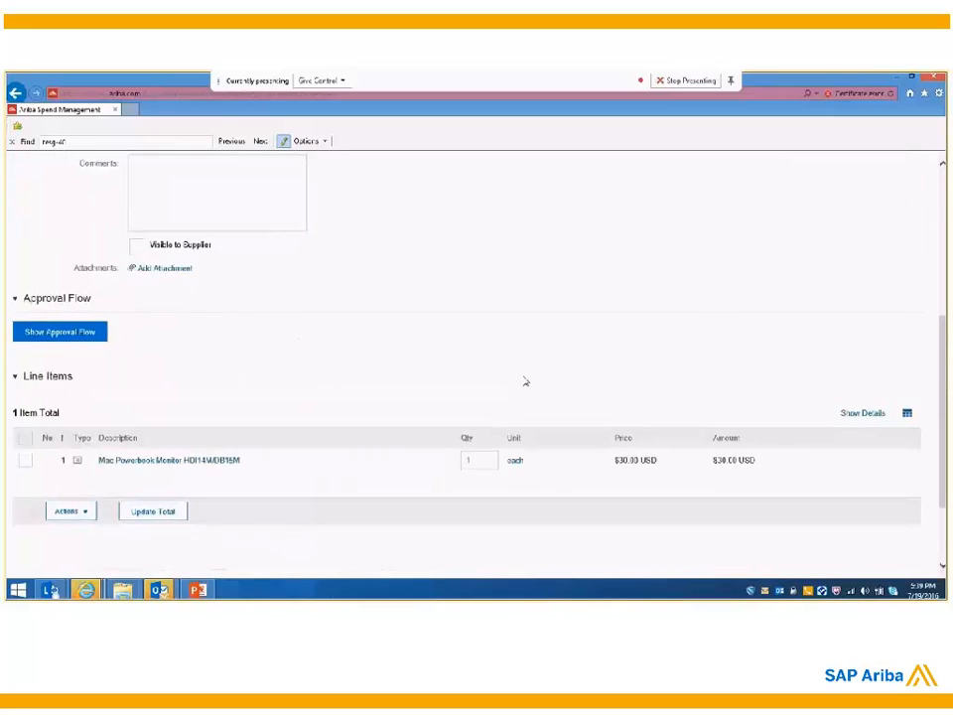
{"action": "scroll", "coordinate": [526, 381], "scroll_direction": "up", "scroll_amount": 2}
{"action": "scroll", "coordinate": [525, 381], "scroll_direction": "up", "scroll_amount": 3}
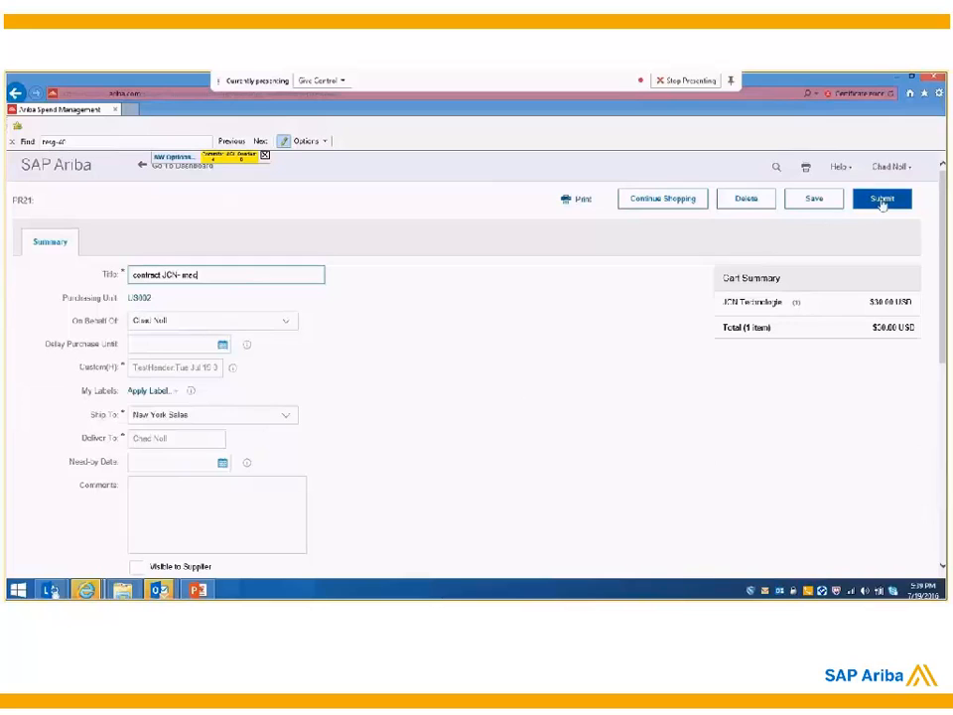
{"action": "left_click", "coordinate": [880, 199]}
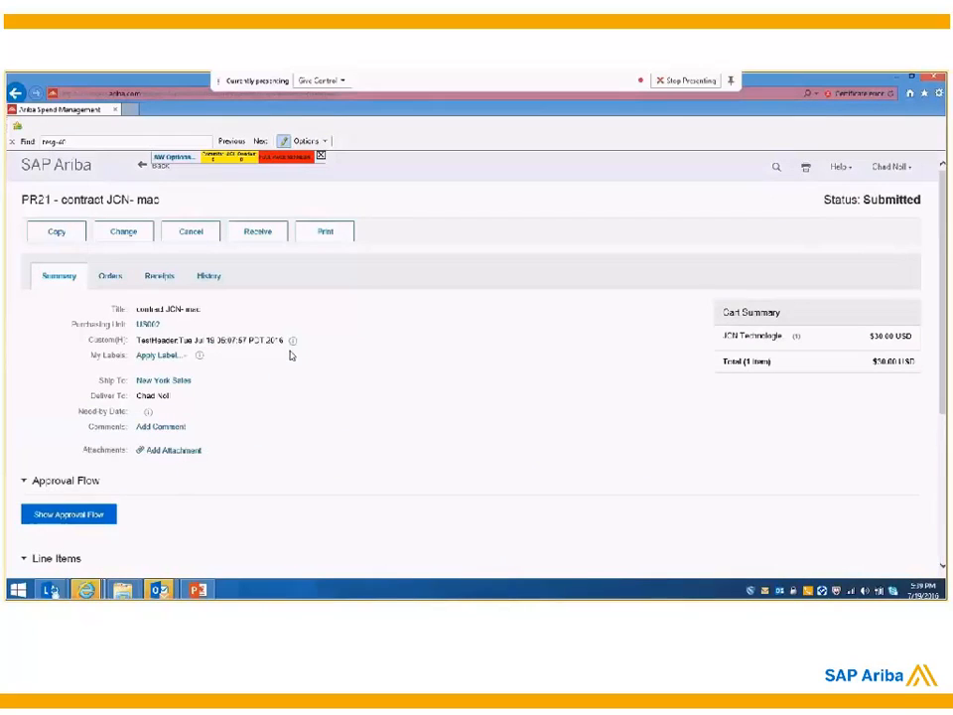
{"action": "left_click", "coordinate": [67, 516]}
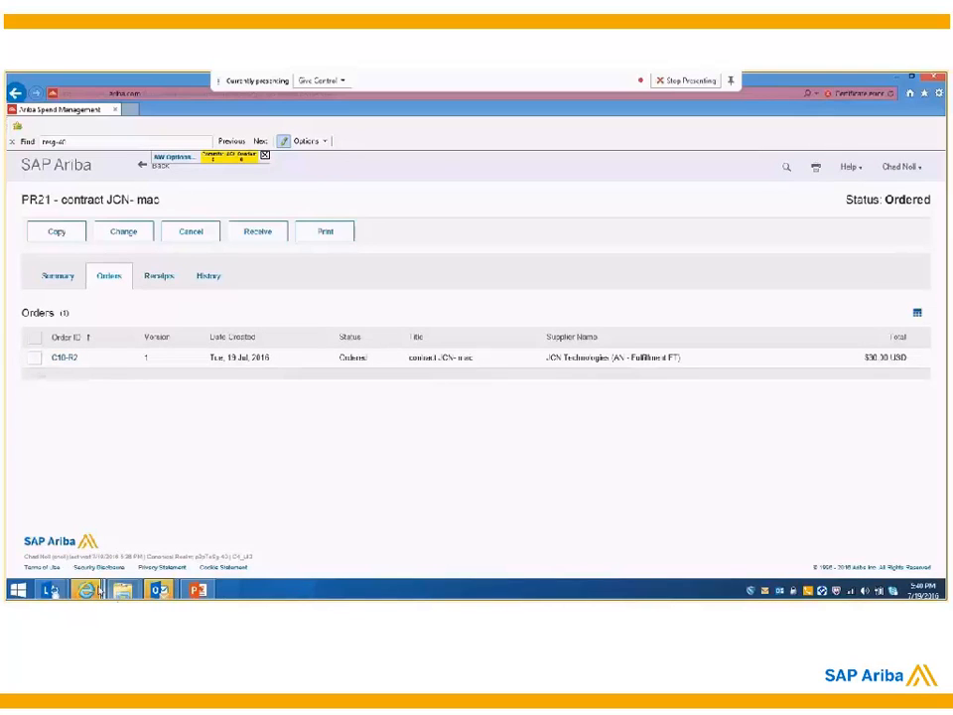
Step: Switch to the Ariba Network Admin window and try to log in to the Supplier Network as the JCN Technologies user
{"action": "mouse_move", "coordinate": [88, 590]}
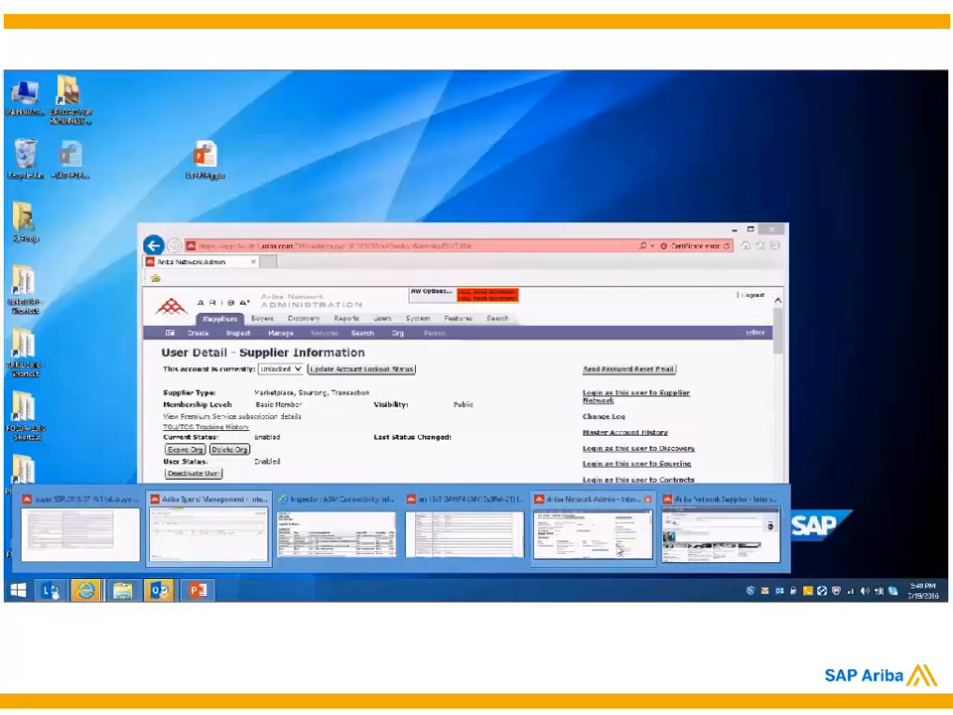
{"action": "left_click", "coordinate": [617, 547]}
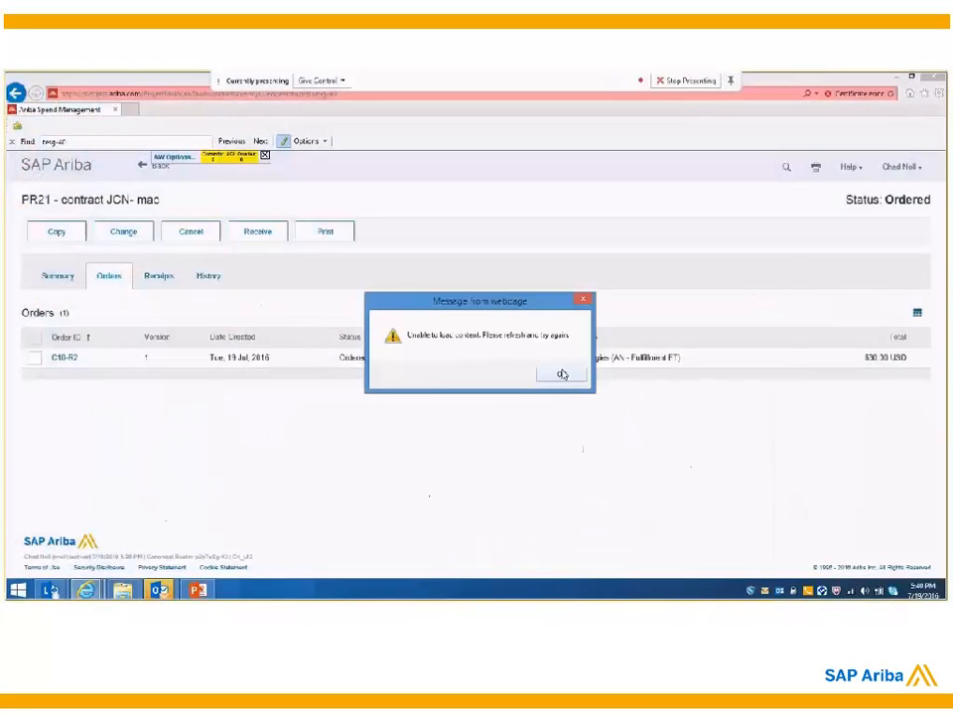
{"action": "left_click", "coordinate": [562, 374]}
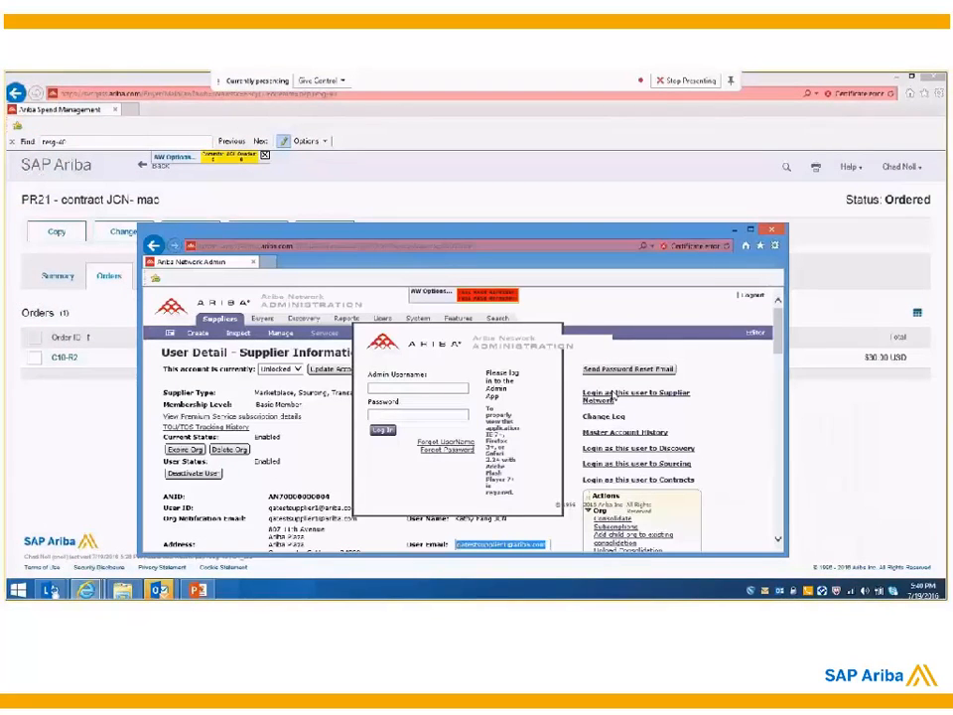
{"action": "left_click", "coordinate": [608, 402]}
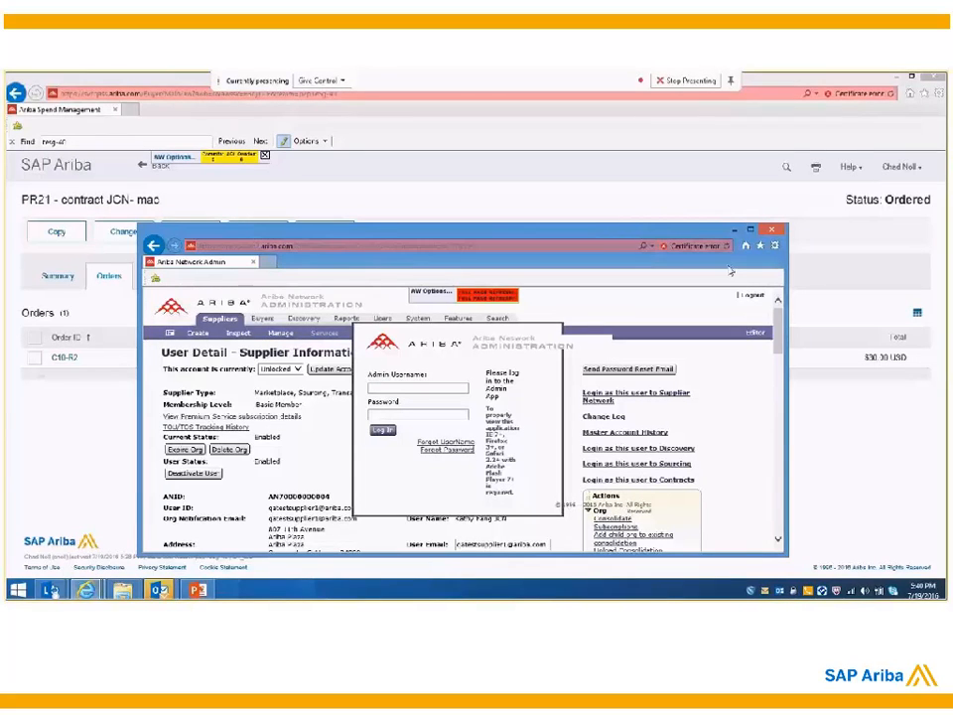
{"action": "double_click", "coordinate": [597, 232]}
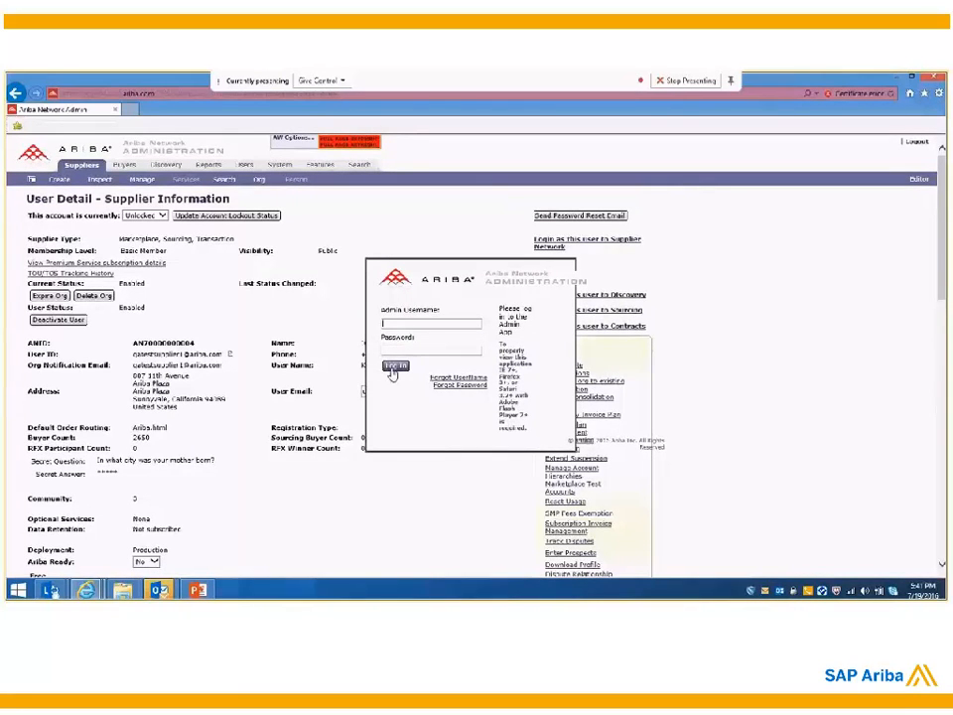
Step: Clear the open Ariba Network Admin windows to reach the Ariba Network links page and open the secure Admin link
{"action": "left_click", "coordinate": [87, 593]}
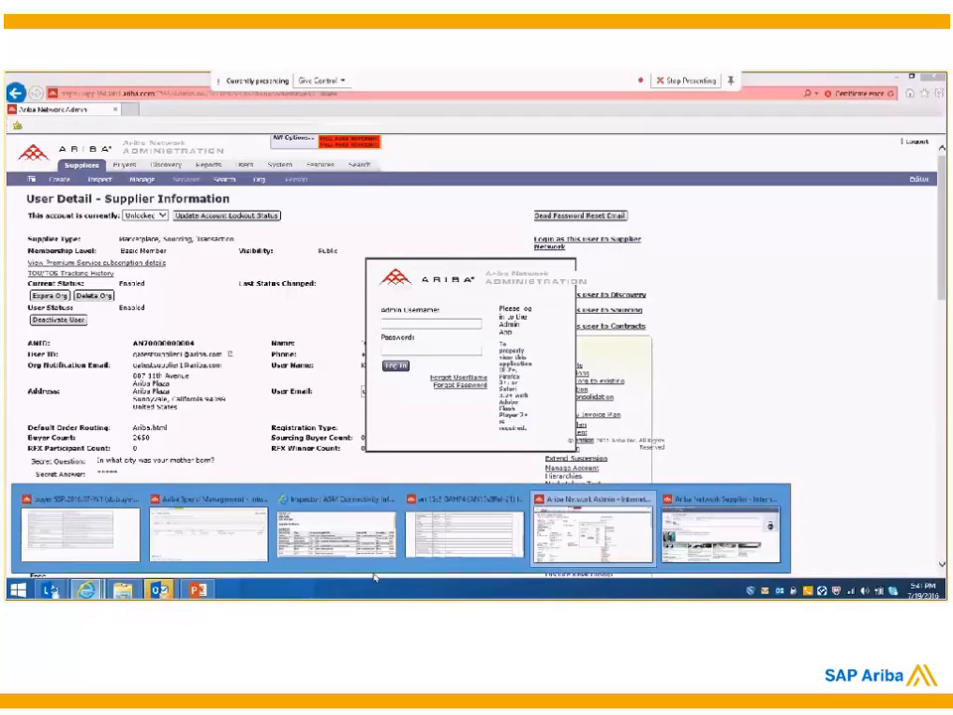
{"action": "mouse_move", "coordinate": [415, 567]}
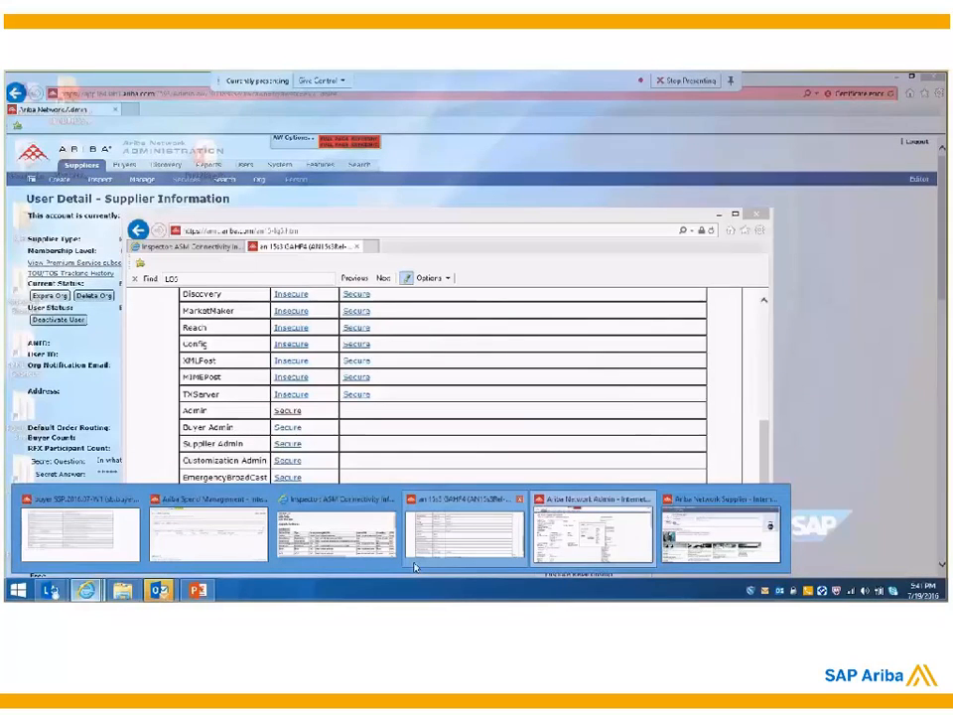
{"action": "mouse_move", "coordinate": [389, 551]}
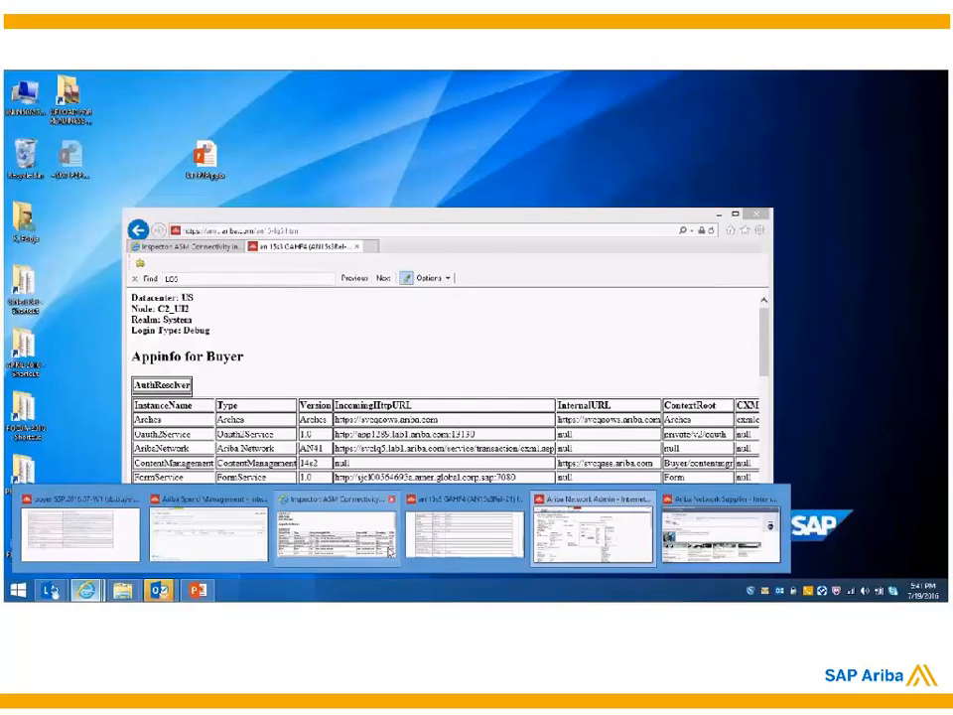
{"action": "left_click", "coordinate": [519, 546]}
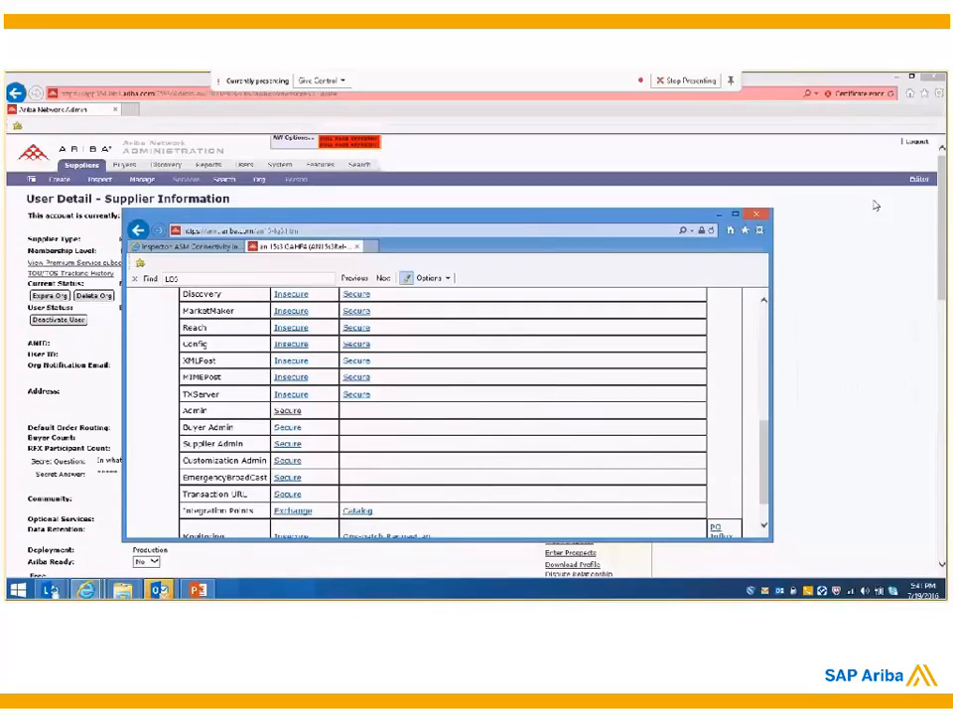
{"action": "left_click", "coordinate": [876, 204]}
{"action": "left_click", "coordinate": [912, 76]}
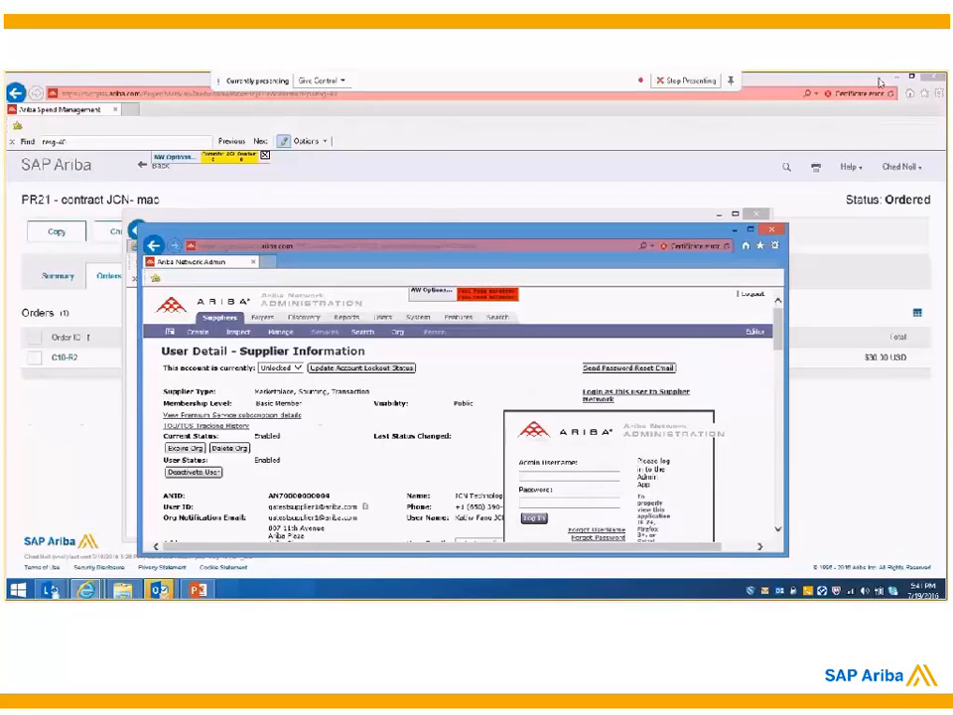
{"action": "left_click", "coordinate": [735, 230]}
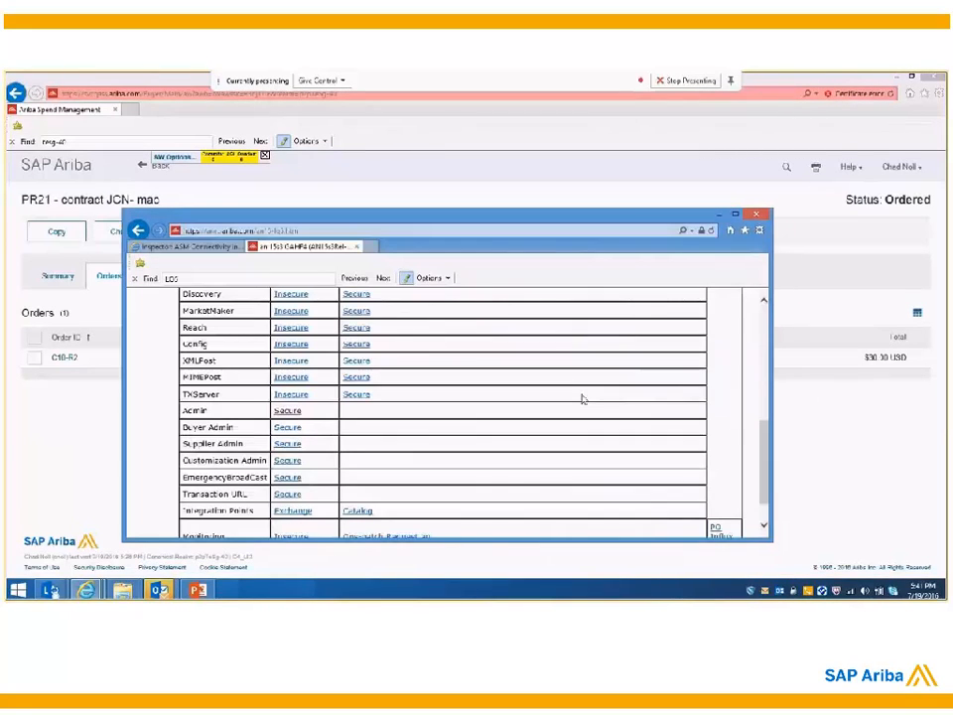
{"action": "left_click", "coordinate": [287, 411]}
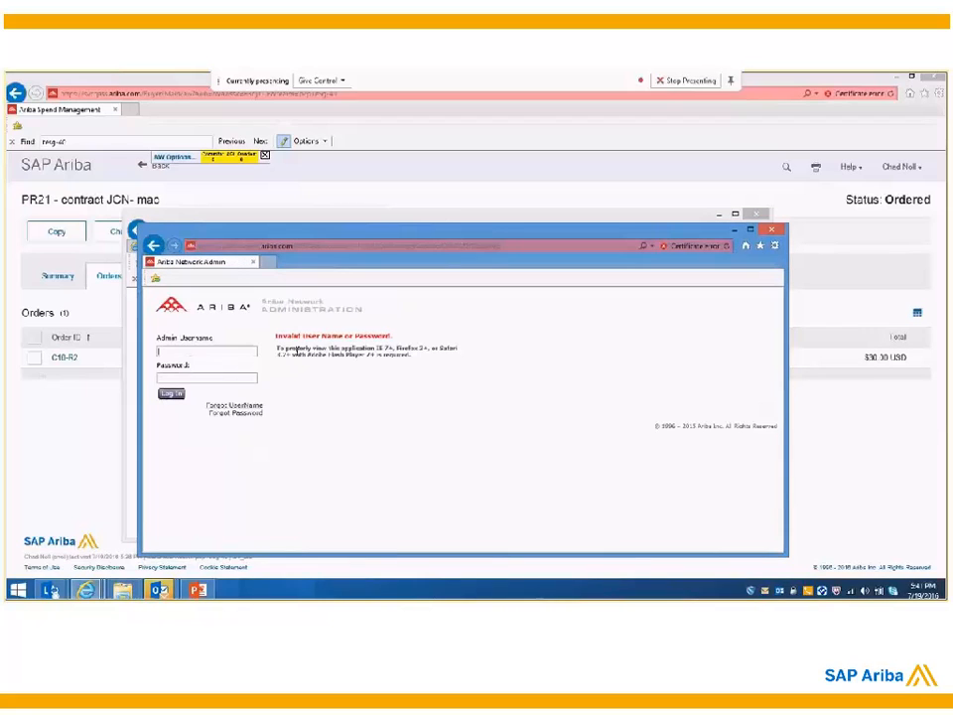
Step: Log in to Ariba Network Administration with the admin username and password, postponing the password change
{"action": "left_click", "coordinate": [203, 350]}
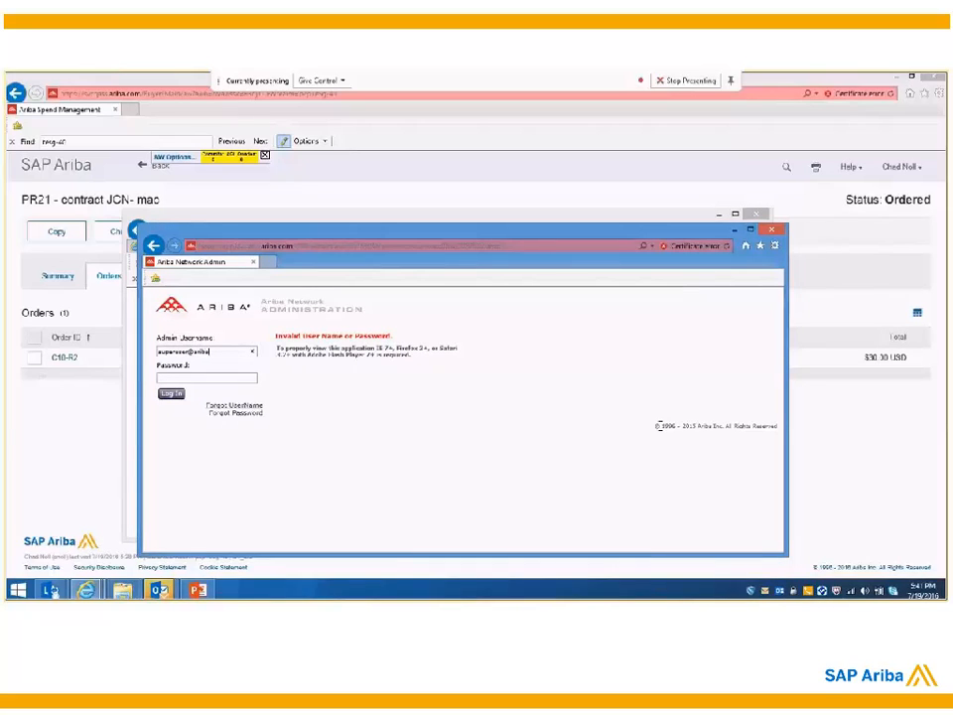
{"action": "left_click", "coordinate": [172, 395]}
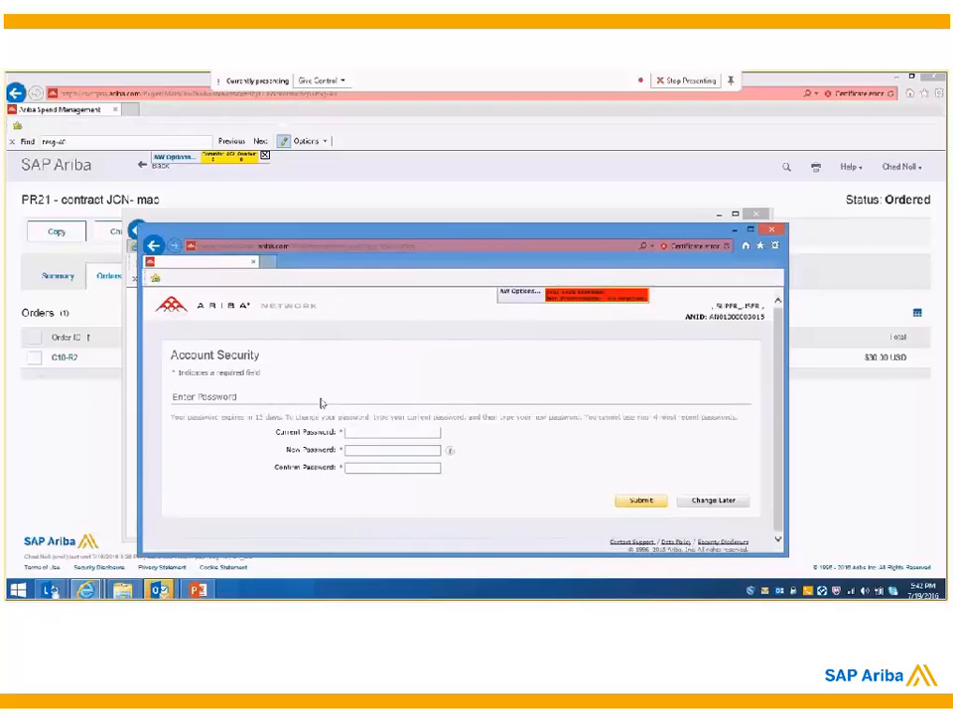
{"action": "left_click", "coordinate": [715, 500]}
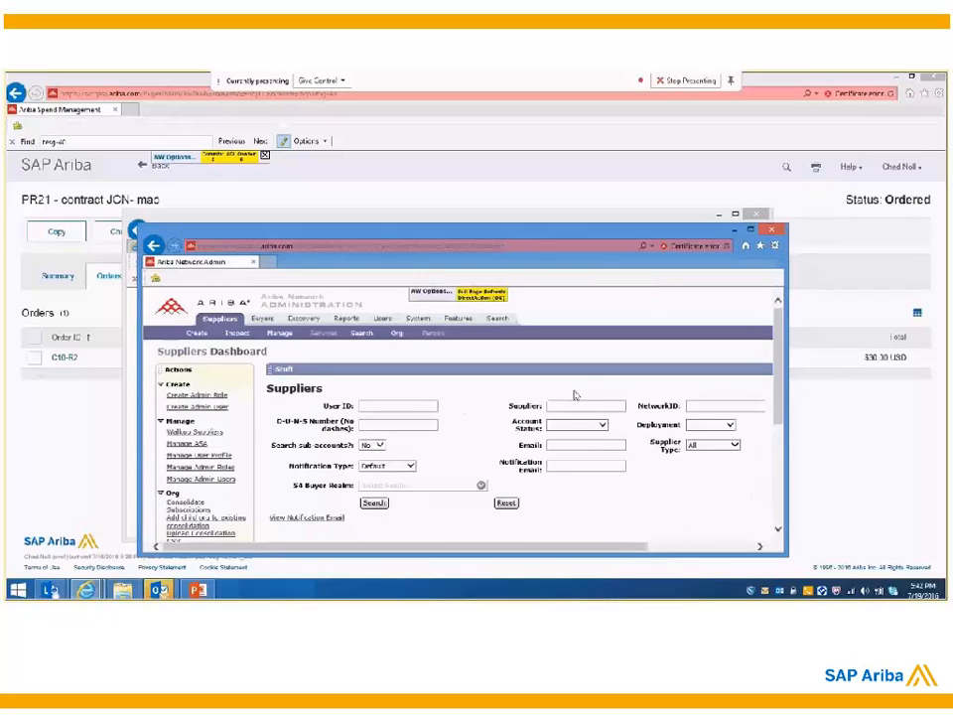
Step: Search the suppliers for JCN and open the user details of the public JCN Technologies admin account
{"action": "left_click", "coordinate": [573, 404]}
{"action": "type", "text": "JCN"}
{"action": "double_click", "coordinate": [684, 236]}
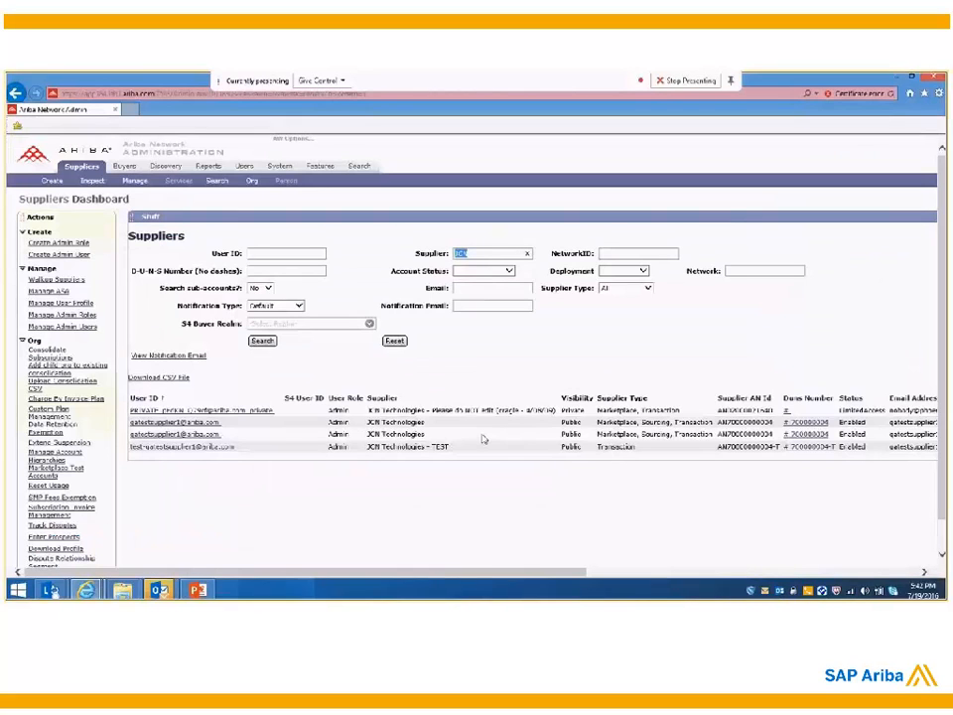
{"action": "left_click", "coordinate": [215, 422]}
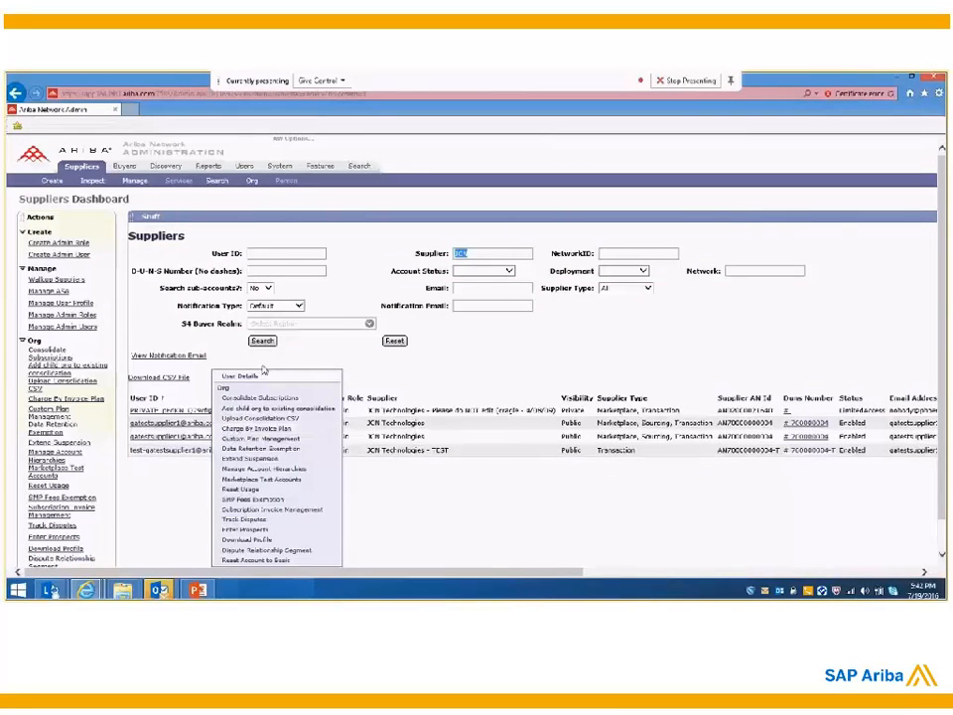
{"action": "left_click", "coordinate": [252, 375]}
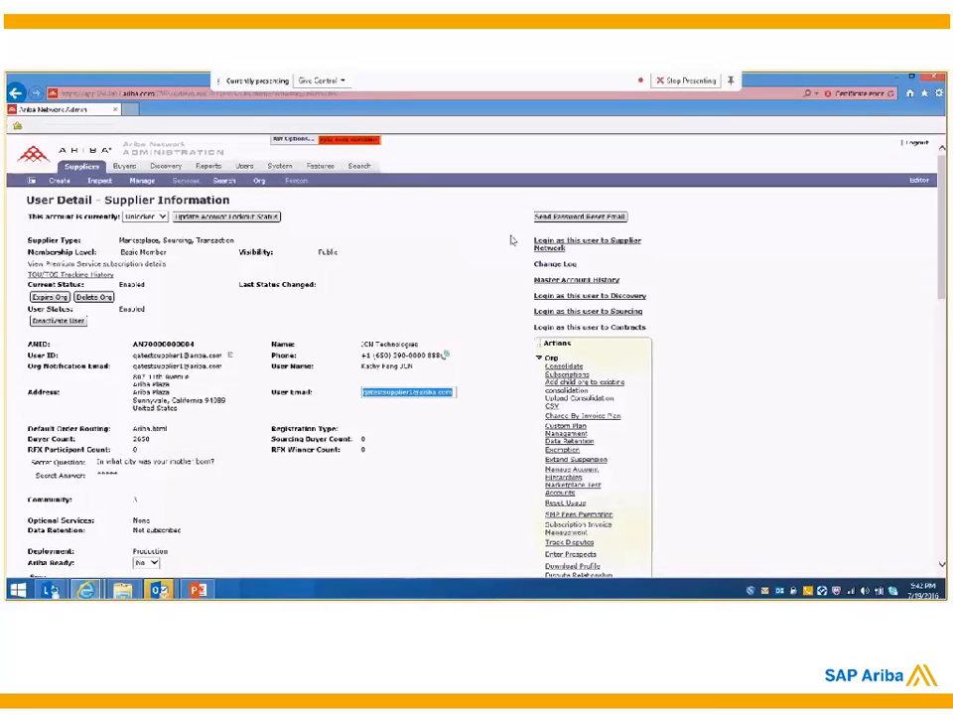
Step: Log in to the Supplier Network as this JCN Technologies user, postponing the password change, and open the list of new orders
{"action": "left_click", "coordinate": [598, 248]}
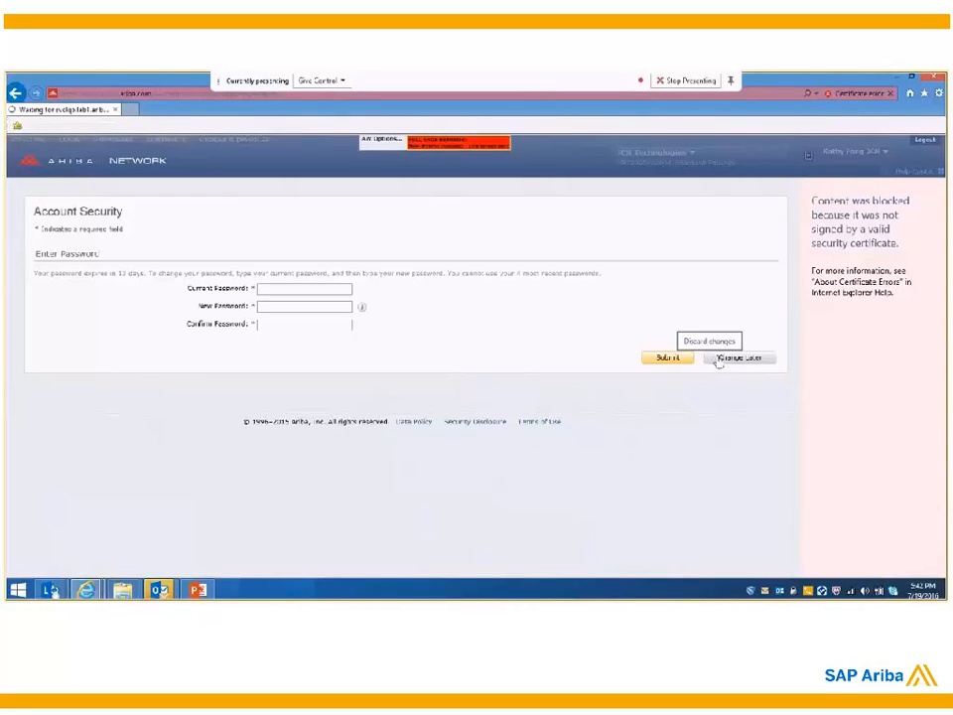
{"action": "left_click", "coordinate": [719, 360]}
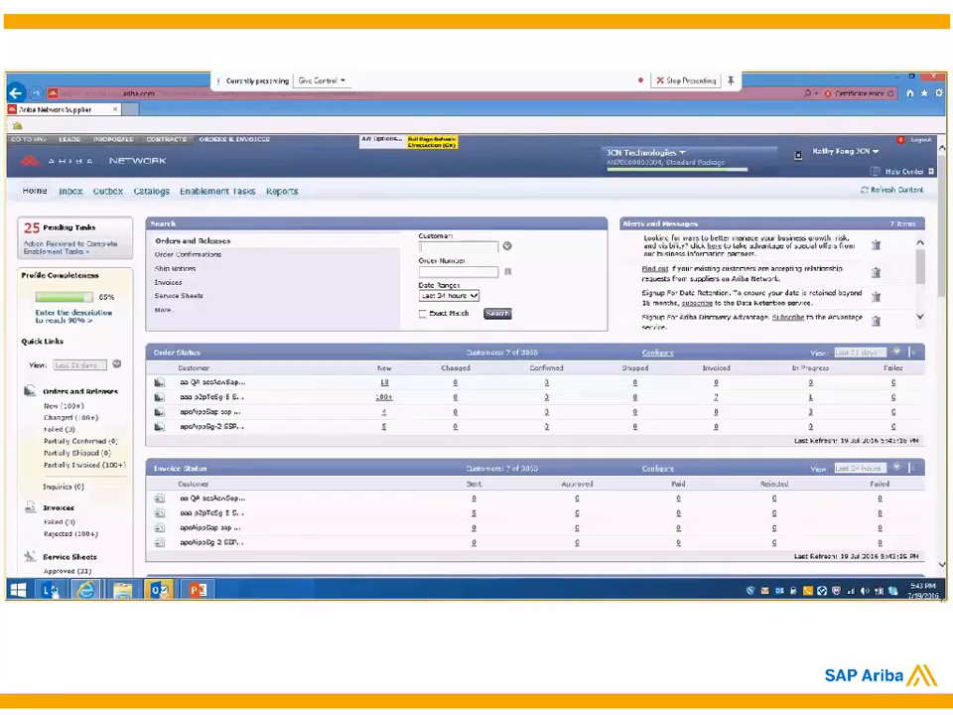
{"action": "mouse_move", "coordinate": [944, 597]}
{"action": "left_click", "coordinate": [60, 407]}
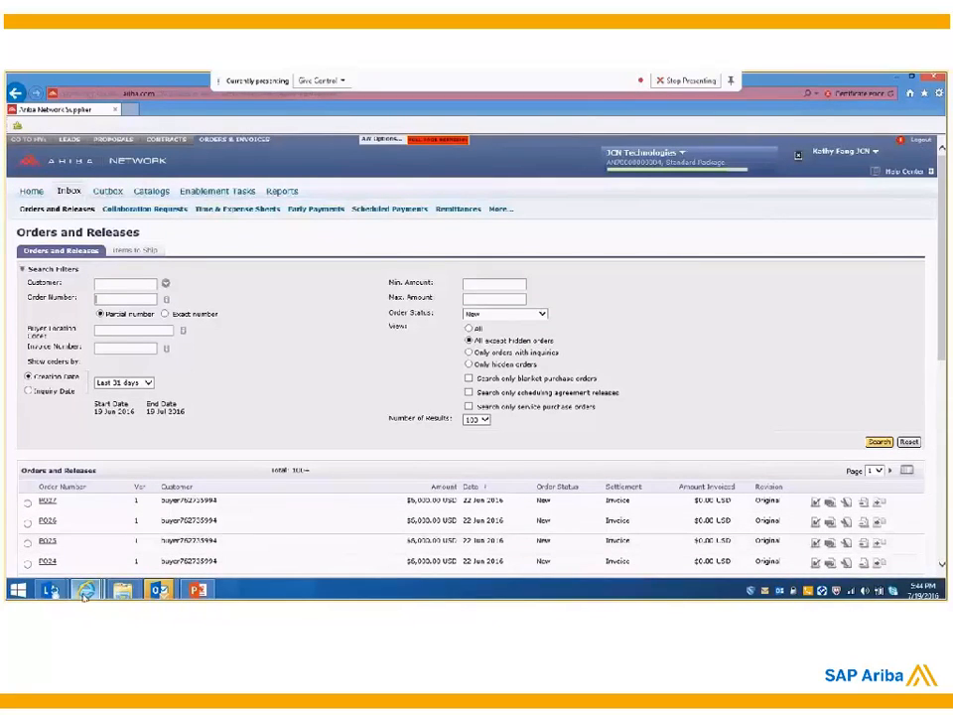
Step: Search the supplier's orders and releases by the order ID from the contract JCN- mac requisition's Orders page
{"action": "mouse_move", "coordinate": [87, 585]}
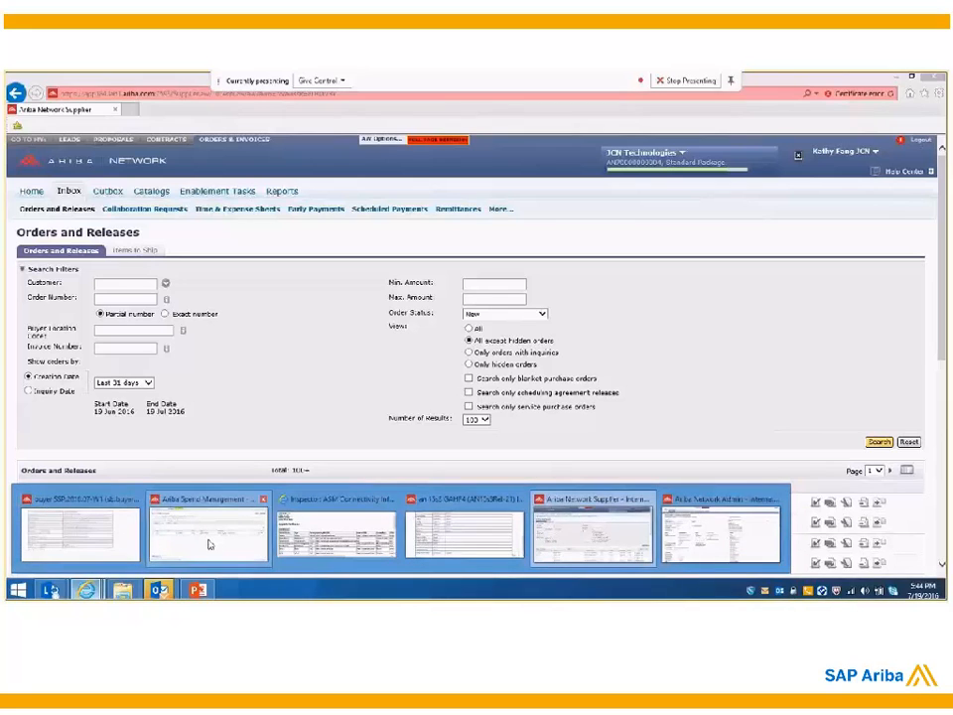
{"action": "left_click", "coordinate": [209, 544]}
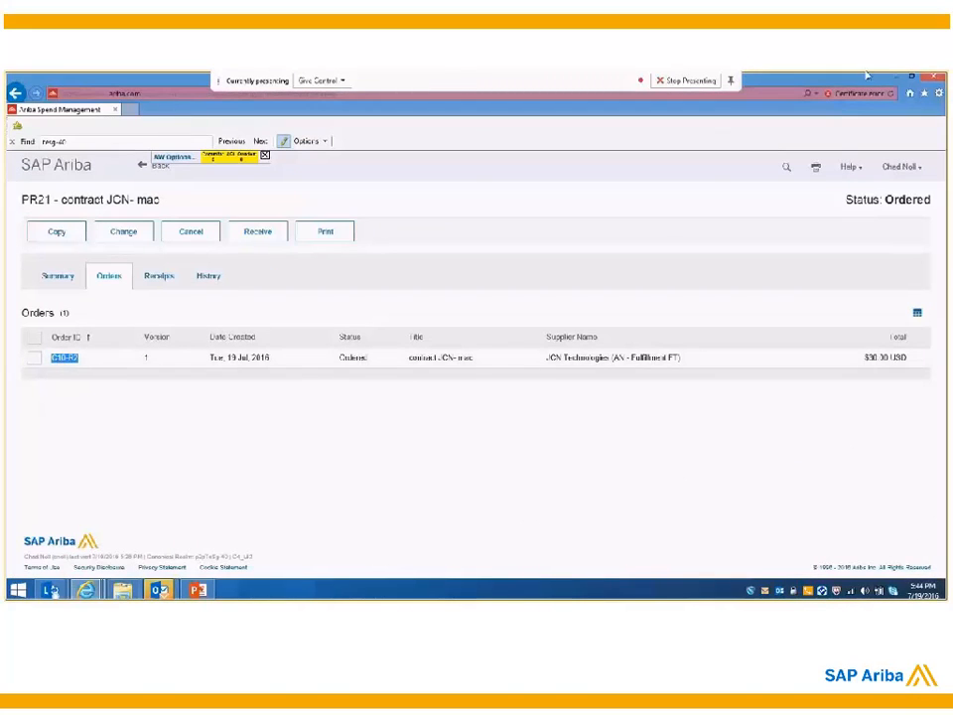
{"action": "left_click", "coordinate": [899, 79]}
{"action": "type", "text": "C10-R2"}
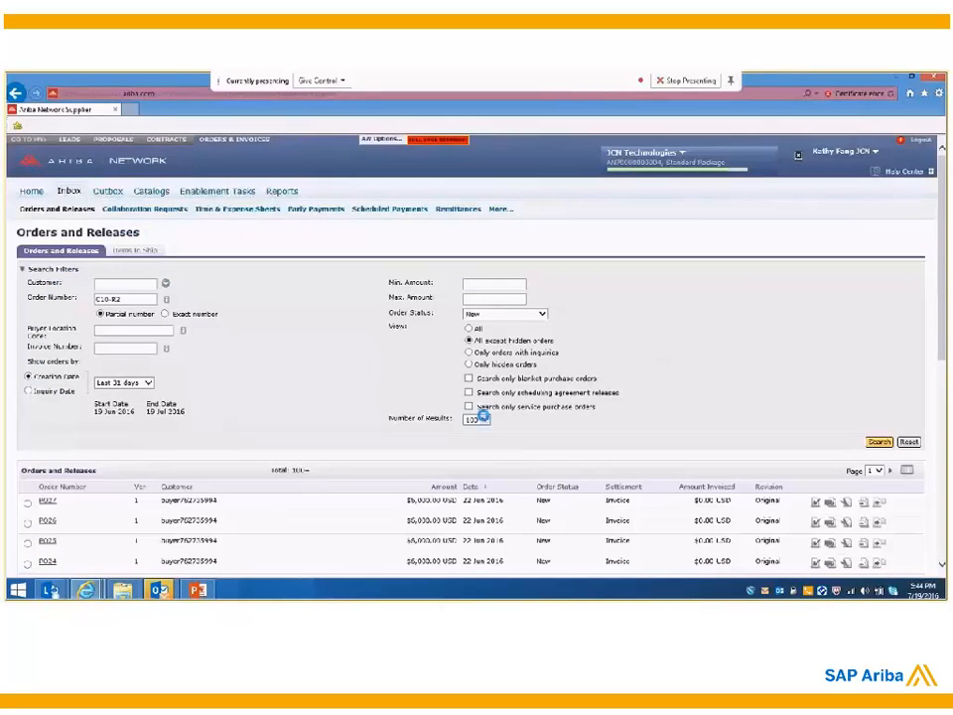
{"action": "left_click", "coordinate": [880, 440]}
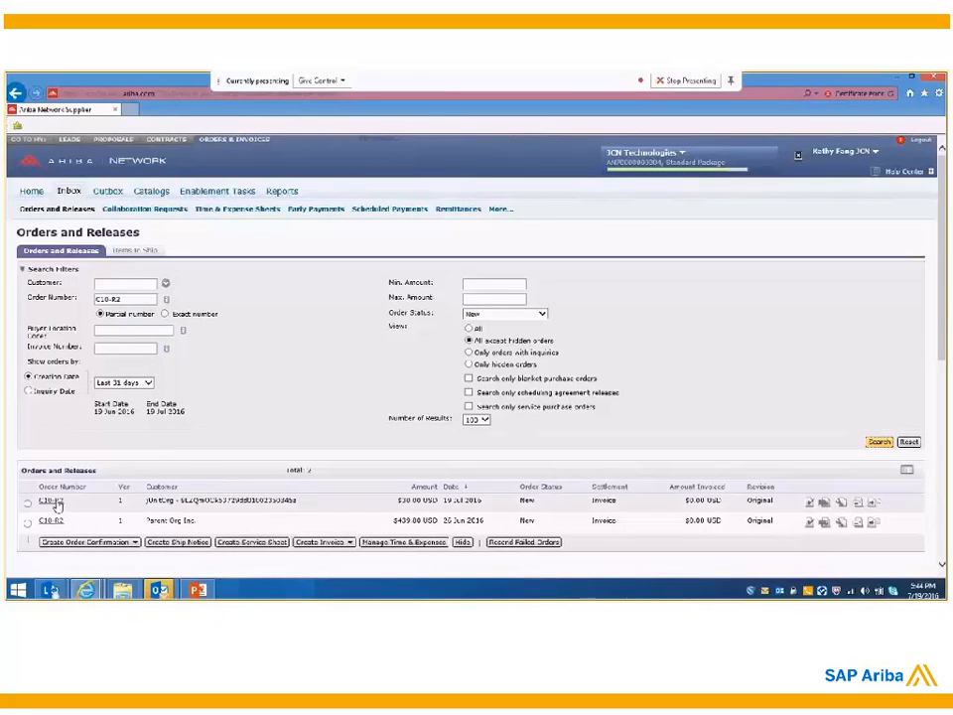
Step: Open the matching order dated 19 Jul 2016 and review its payment terms, contract number and Mac Powerbook Monitor line item
{"action": "mouse_move", "coordinate": [89, 584]}
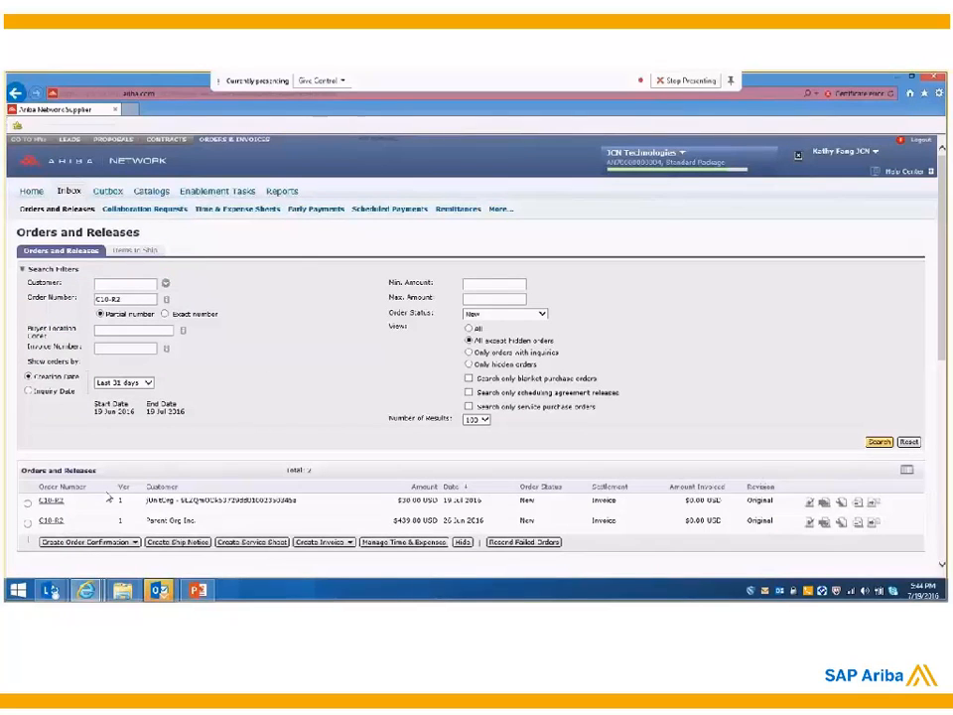
{"action": "left_click", "coordinate": [50, 502]}
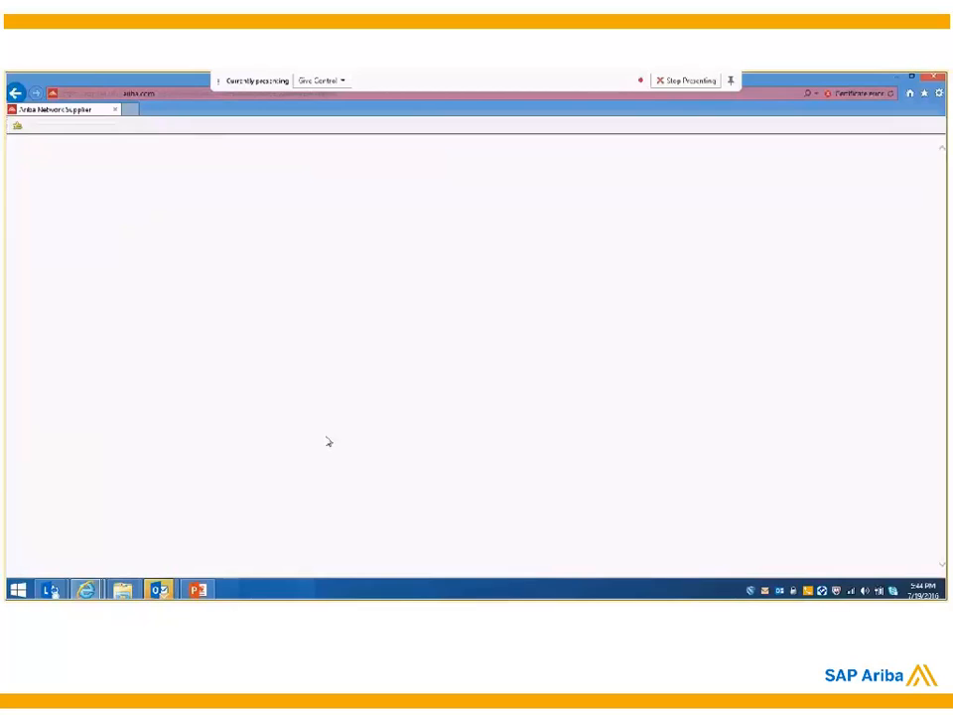
{"action": "scroll", "coordinate": [376, 373], "scroll_direction": "down", "scroll_amount": 1}
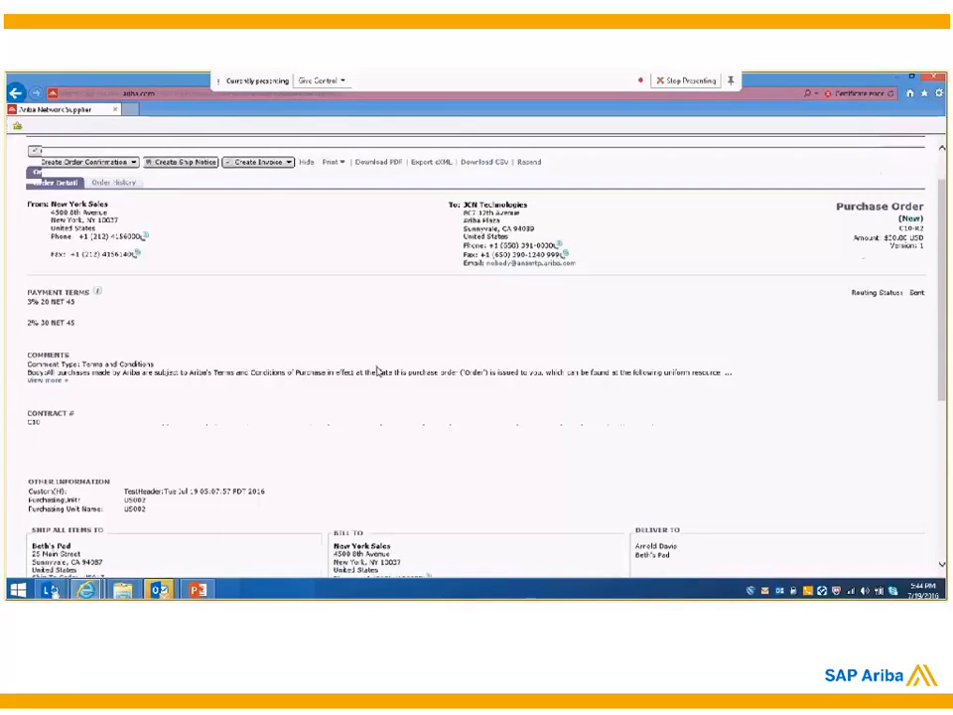
{"action": "scroll", "coordinate": [377, 372], "scroll_direction": "down", "scroll_amount": 3}
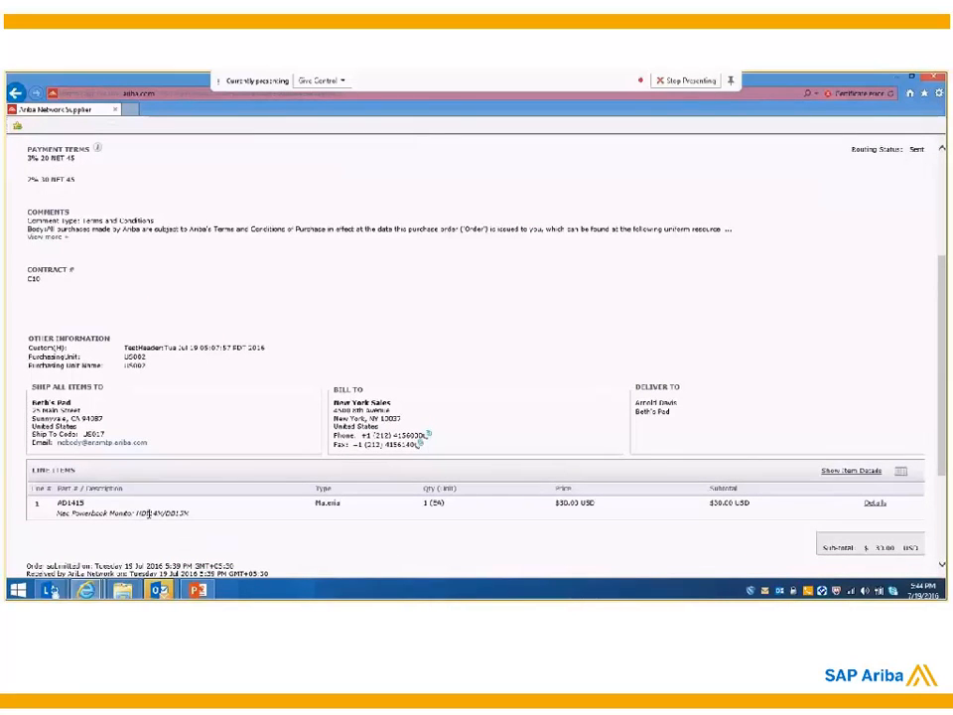
{"action": "scroll", "coordinate": [150, 515], "scroll_direction": "up", "scroll_amount": 1}
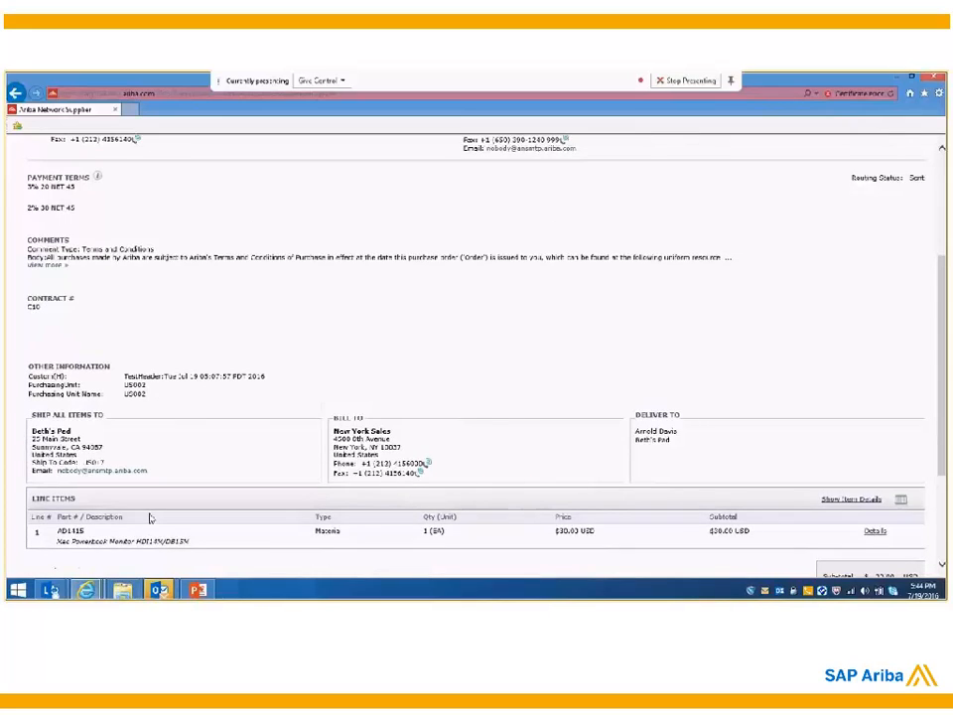
{"action": "scroll", "coordinate": [150, 516], "scroll_direction": "up", "scroll_amount": 4}
{"action": "scroll", "coordinate": [656, 419], "scroll_direction": "down", "scroll_amount": 4}
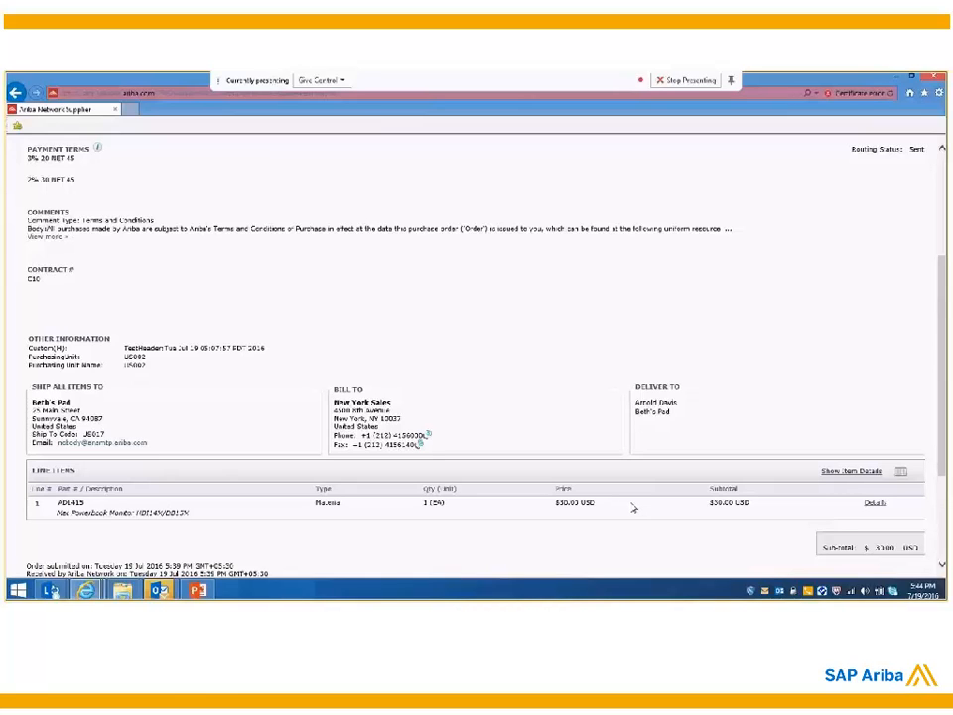
{"action": "scroll", "coordinate": [633, 508], "scroll_direction": "up", "scroll_amount": 4}
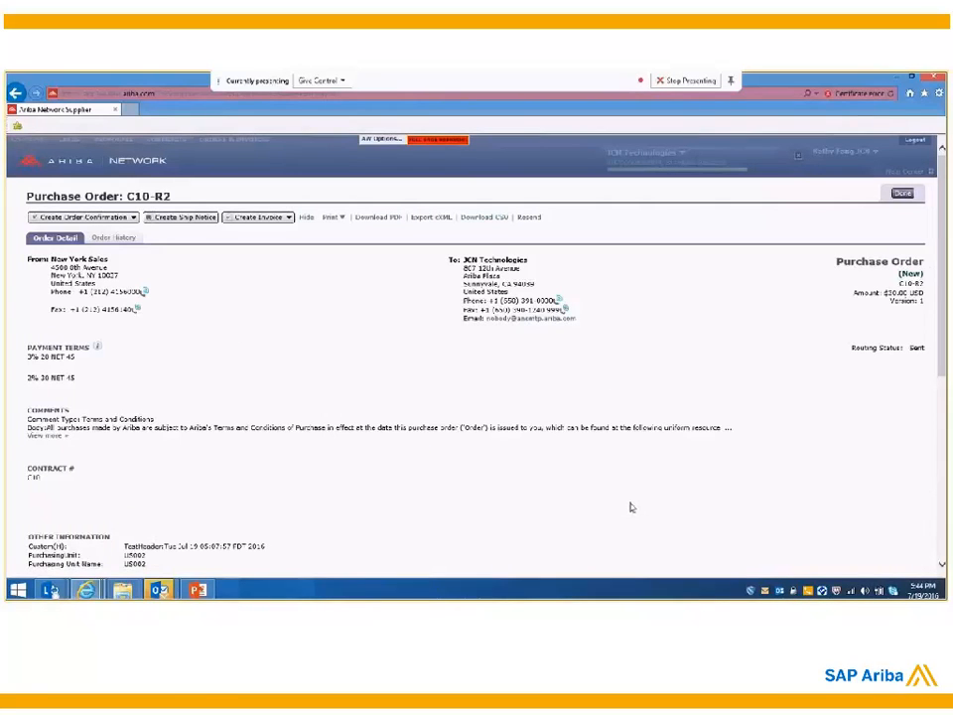
Step: Create a standard invoice against the purchase order with invoice number supp-inv and submit it
{"action": "left_click", "coordinate": [287, 218]}
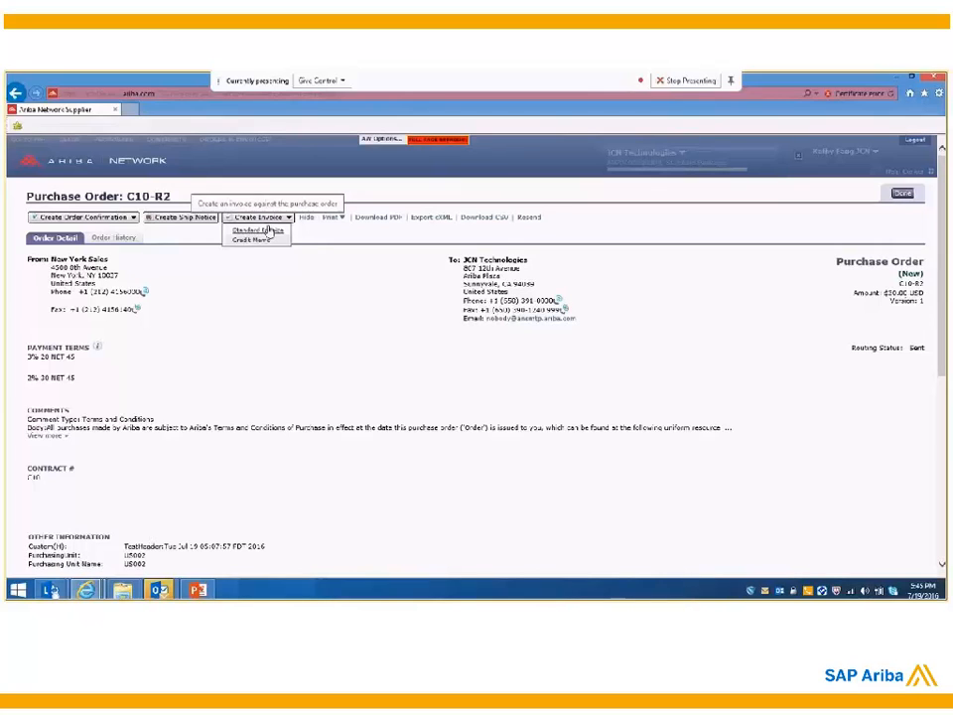
{"action": "left_click", "coordinate": [266, 230]}
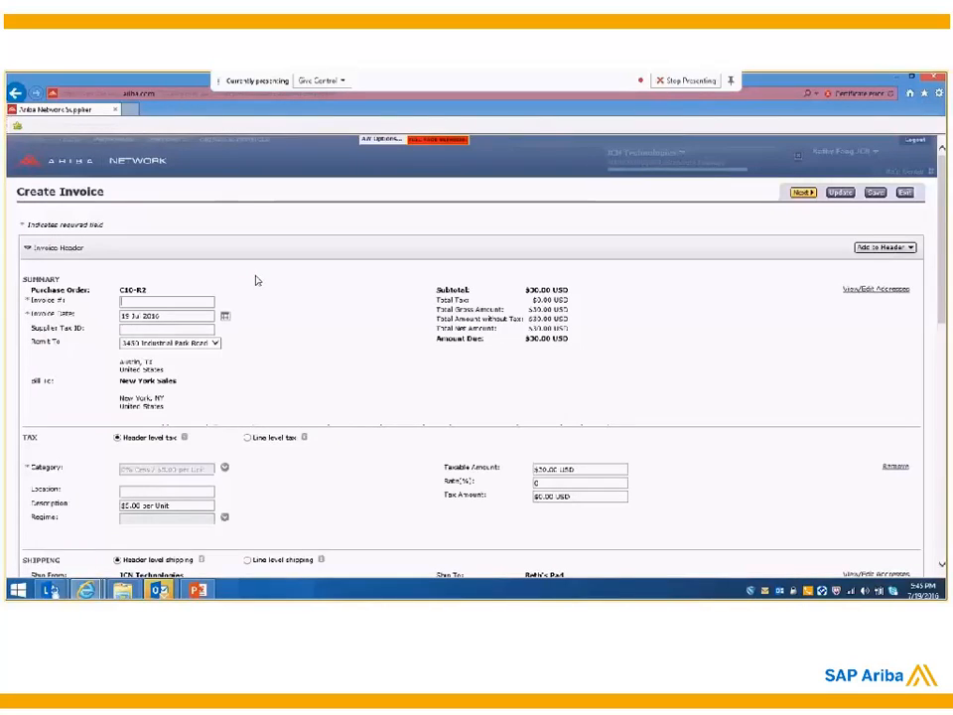
{"action": "left_click", "coordinate": [803, 194]}
{"action": "left_click", "coordinate": [186, 306]}
{"action": "type", "text": "supp-1"}
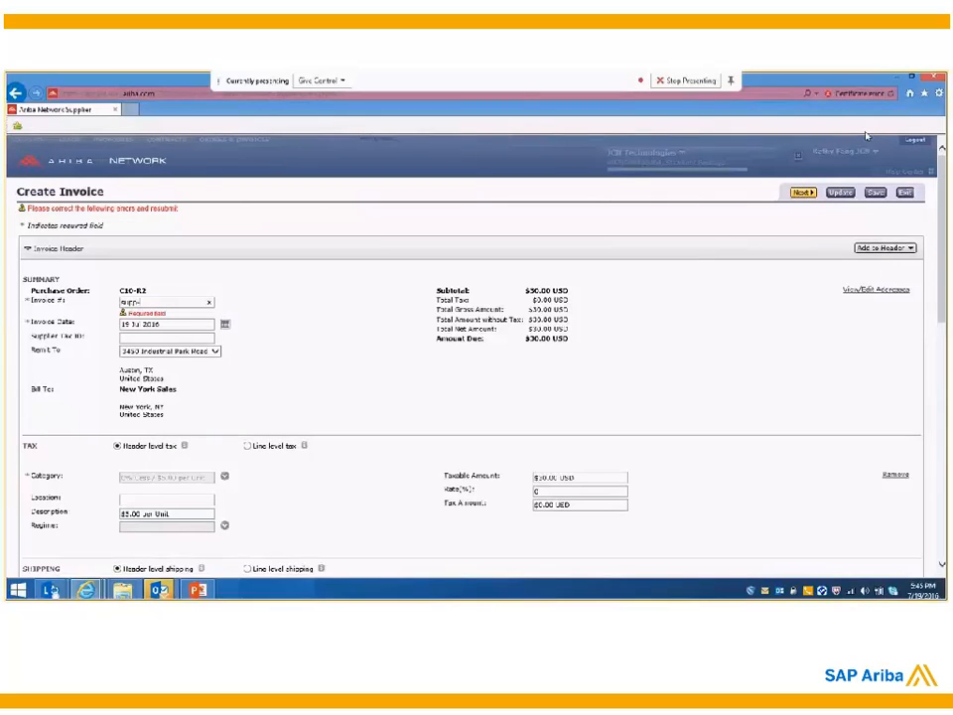
{"action": "type", "text": "inv"}
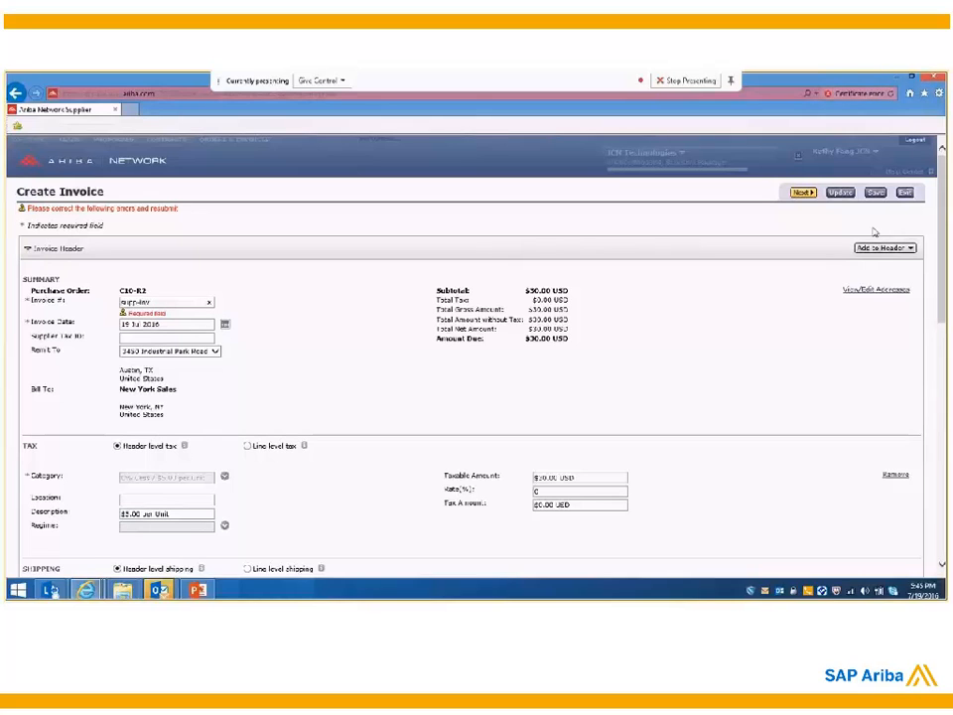
{"action": "left_click", "coordinate": [804, 194]}
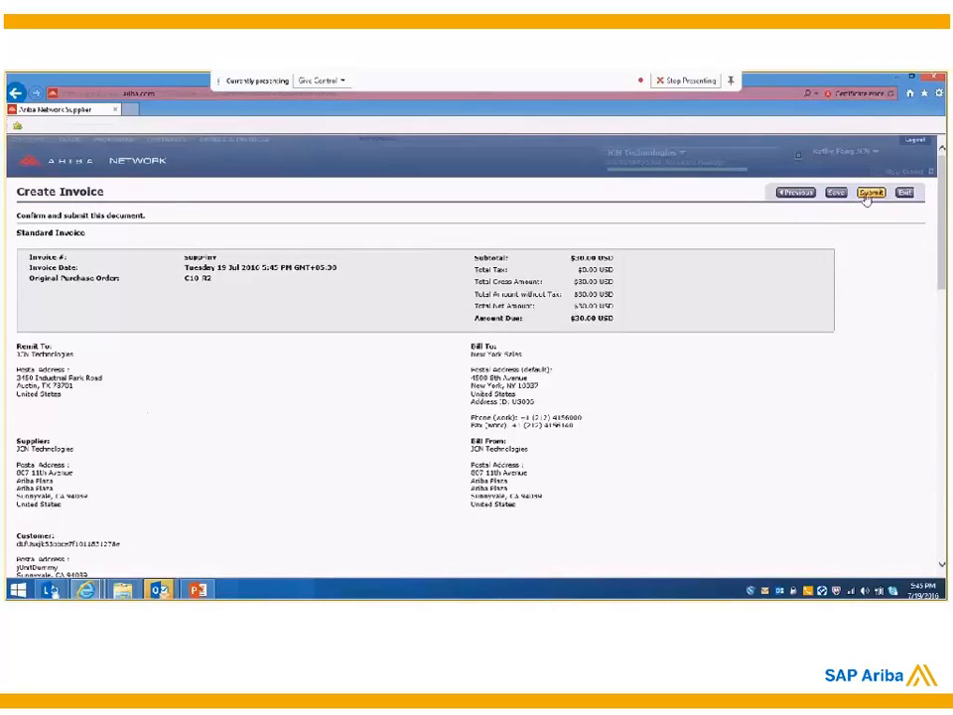
{"action": "left_click", "coordinate": [870, 194]}
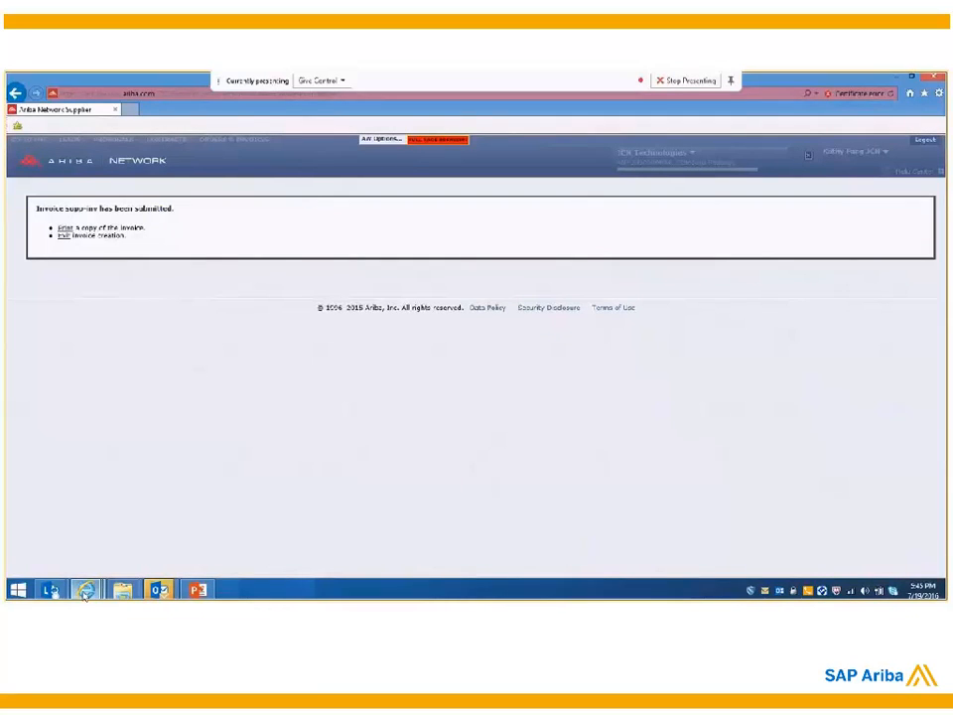
Step: Switch to the Ariba Spend Management window, log in with the invoicing user's name and password, and delete the unfinished draft invoice
{"action": "mouse_move", "coordinate": [86, 591]}
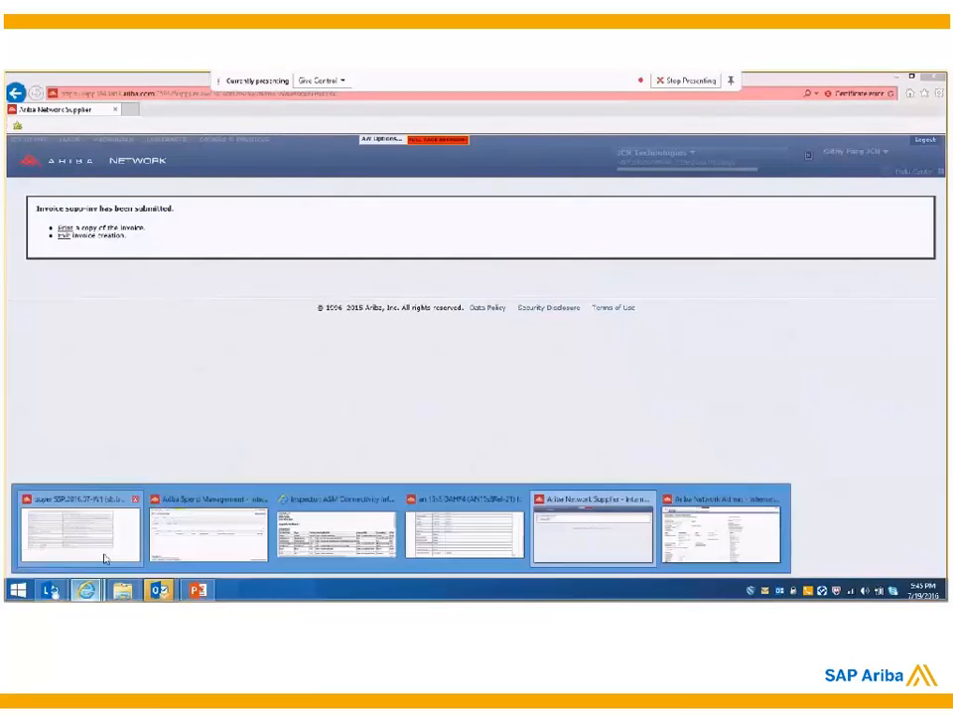
{"action": "left_click", "coordinate": [176, 554]}
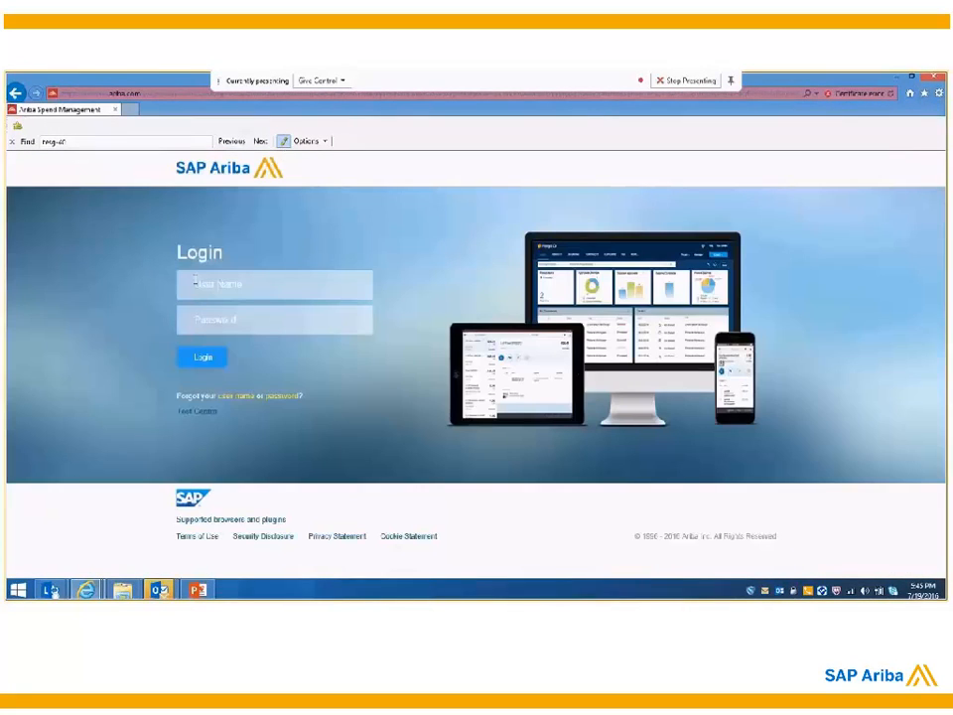
{"action": "left_click", "coordinate": [196, 283]}
{"action": "key", "text": "Tab"}
{"action": "type", "text": "•••"}
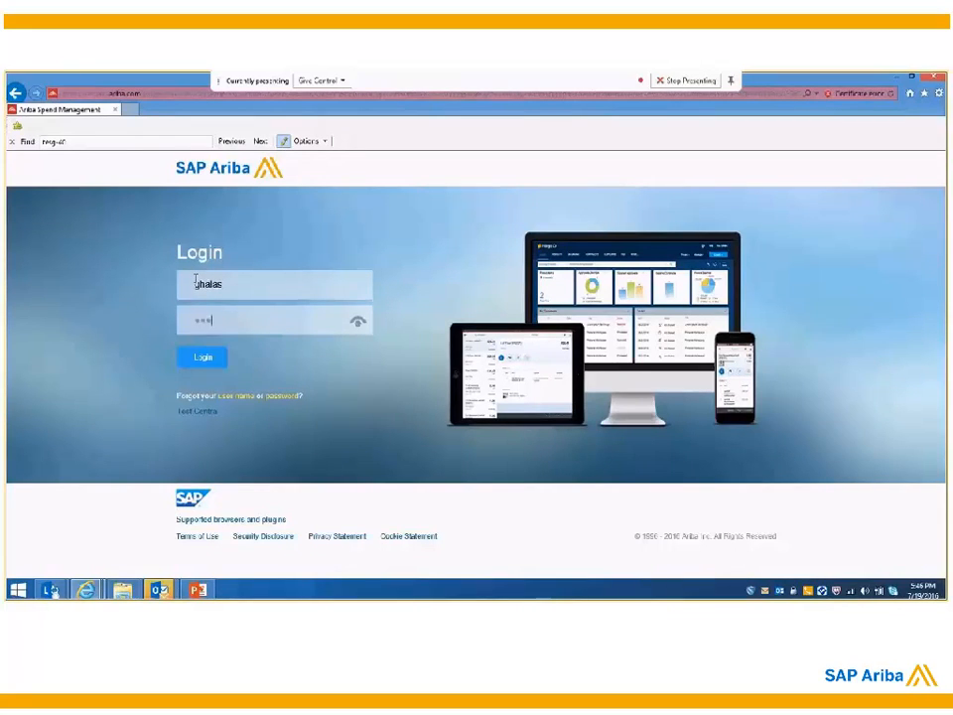
{"action": "type", "text": "••"}
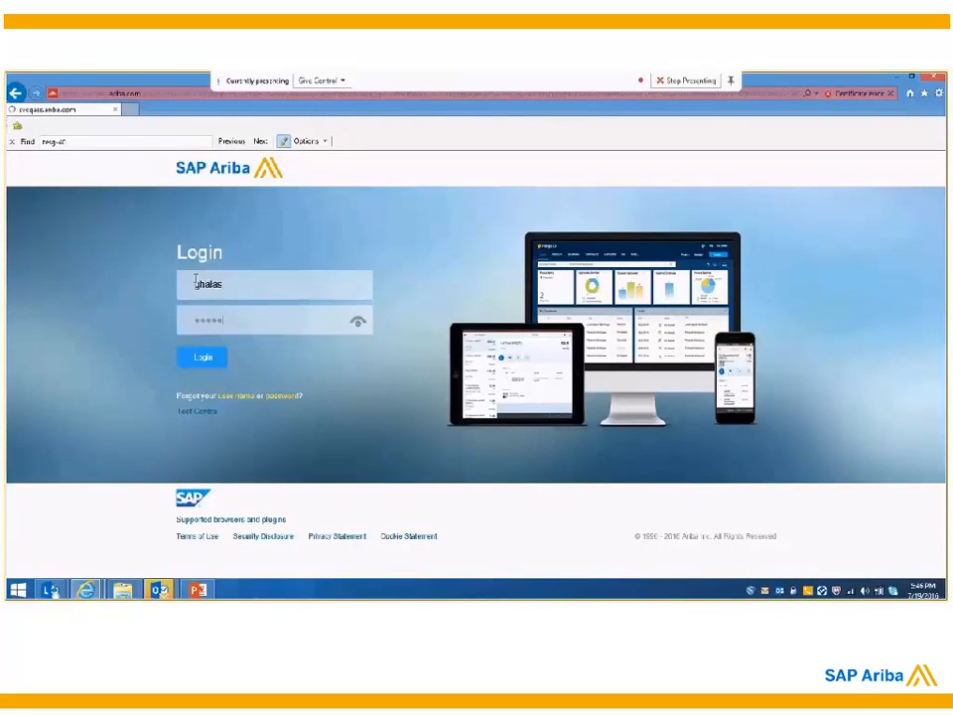
{"action": "key", "text": "Return"}
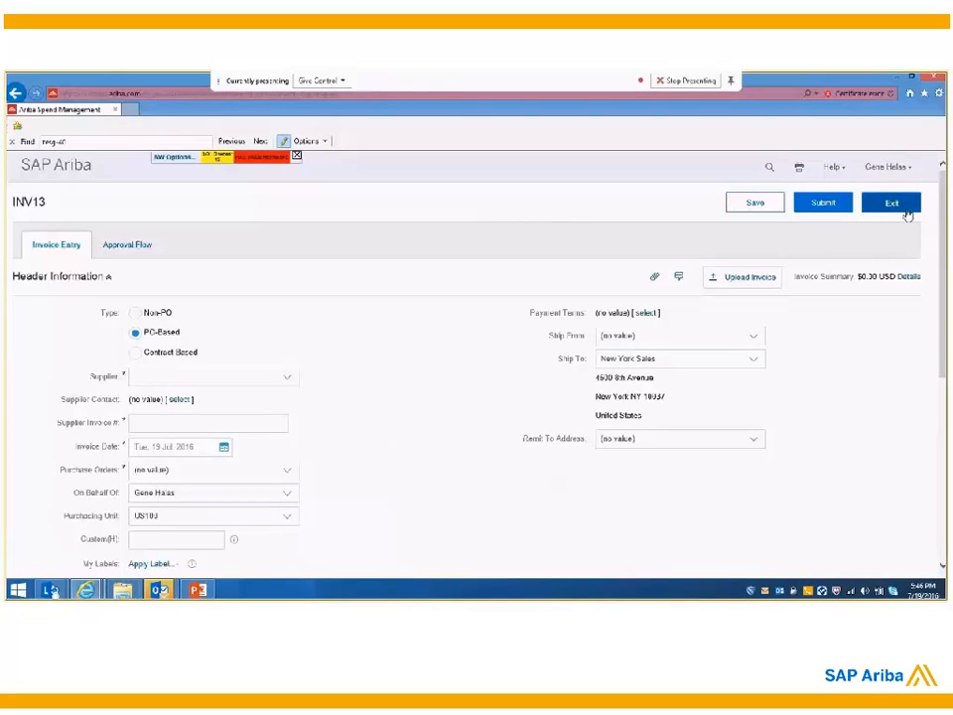
{"action": "left_click", "coordinate": [891, 203]}
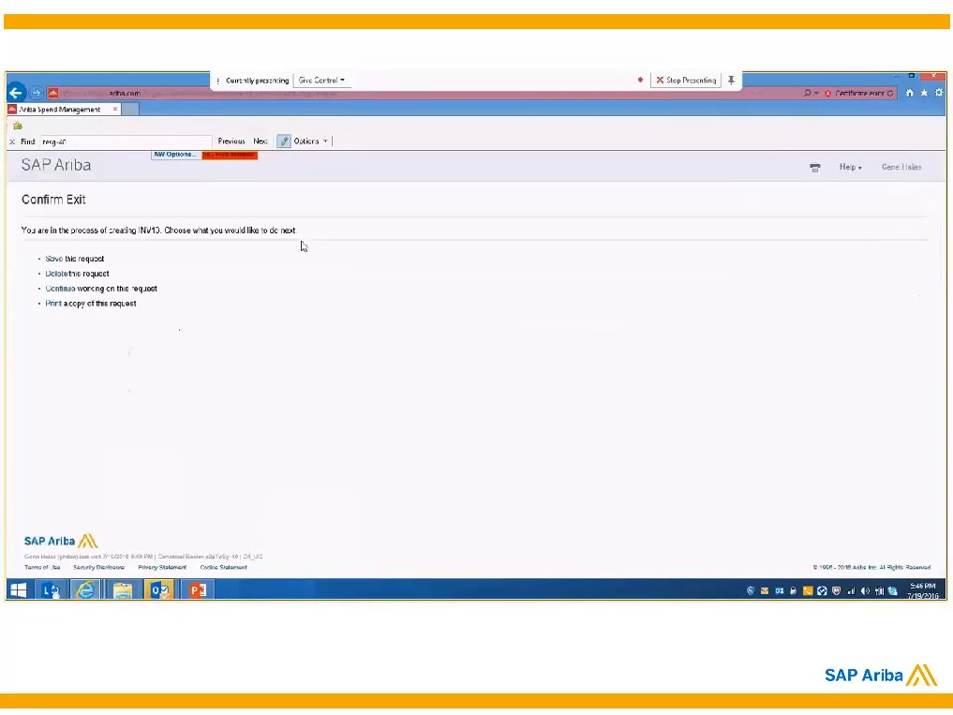
{"action": "left_click", "coordinate": [55, 274]}
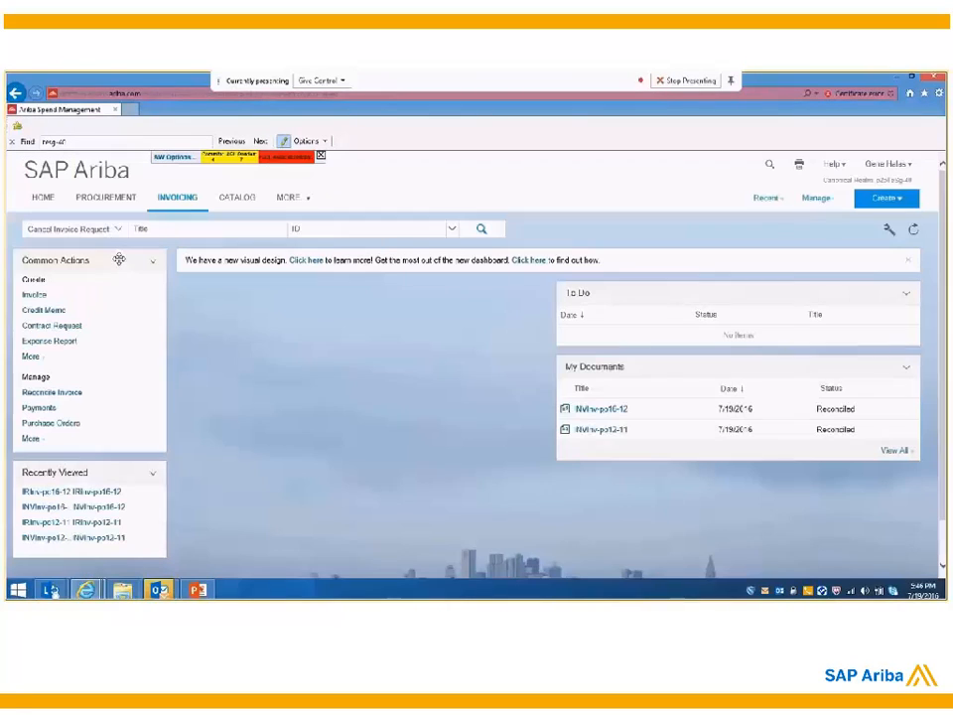
Step: Search the buyer's invoices for supplier invoice number supp-inv
{"action": "left_click", "coordinate": [99, 232]}
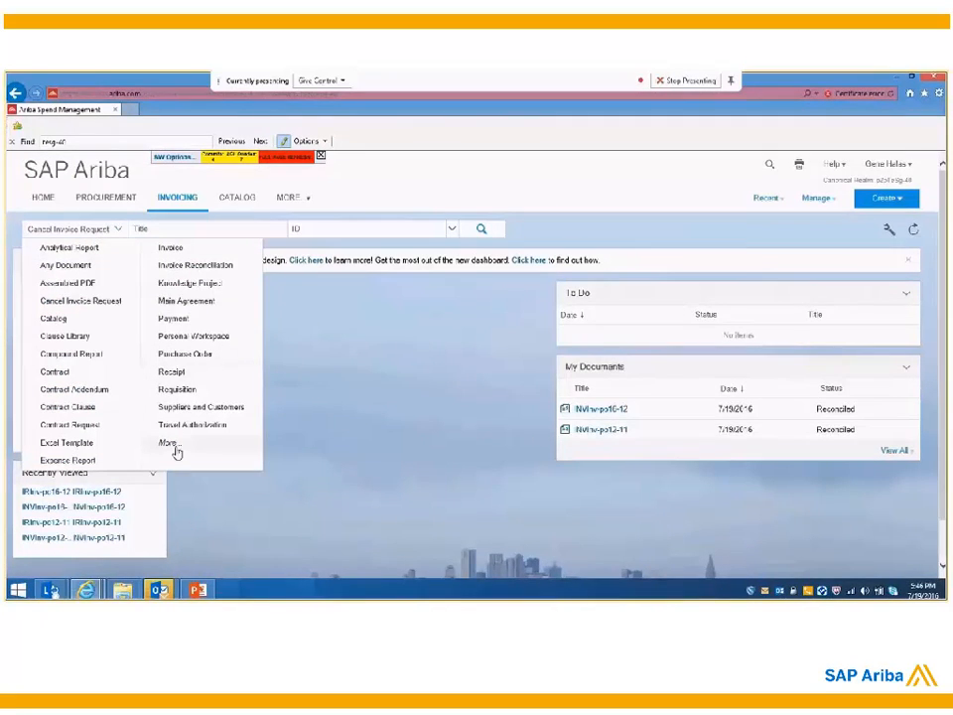
{"action": "left_click", "coordinate": [167, 248]}
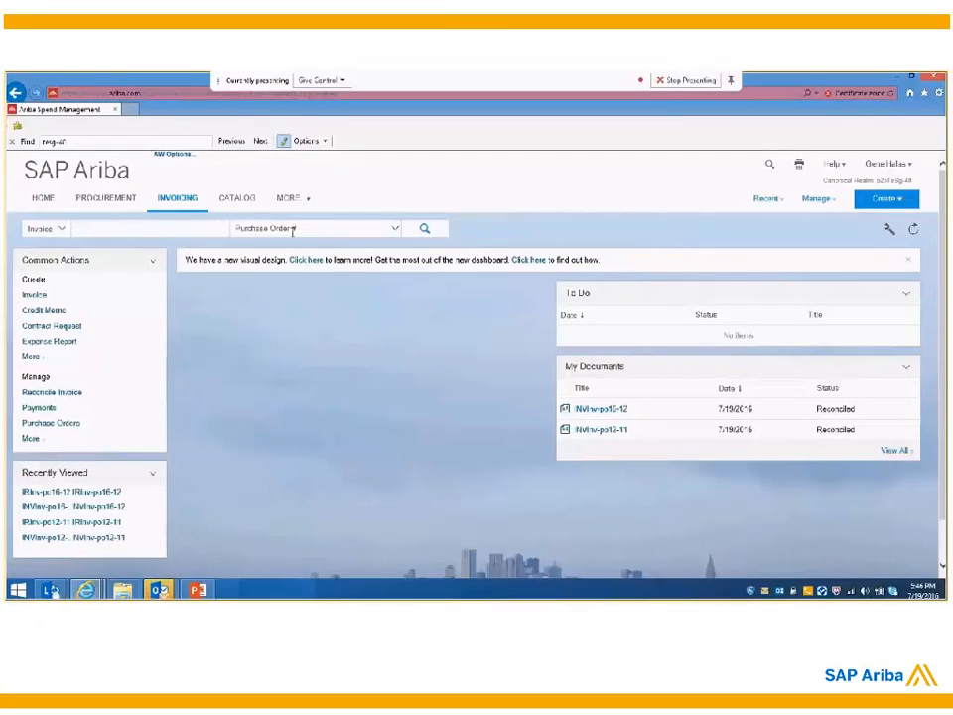
{"action": "type", "text": "supp-inv"}
{"action": "left_click", "coordinate": [425, 235]}
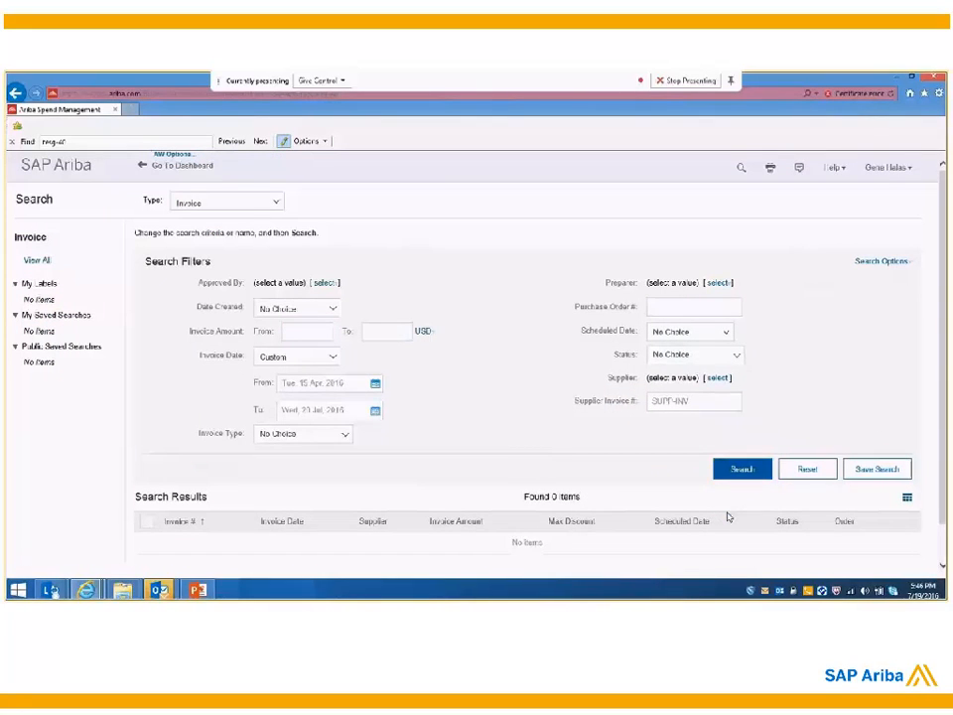
Step: Search for all invoices dated Today, with the supplier invoice number filter cleared
{"action": "left_click", "coordinate": [333, 363]}
{"action": "left_click", "coordinate": [298, 393]}
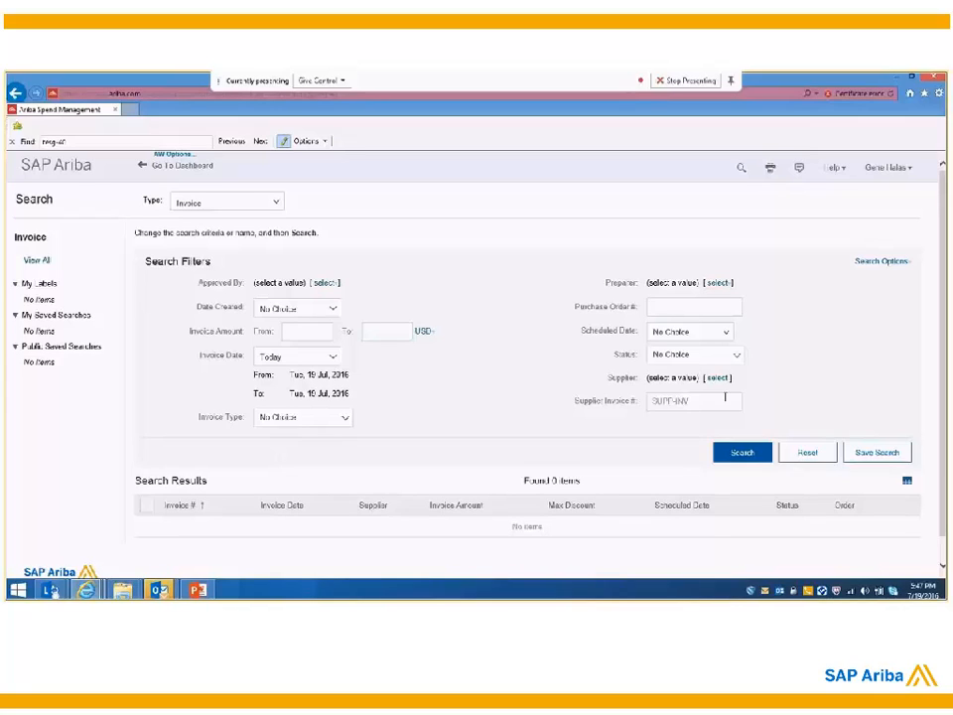
{"action": "left_click_drag", "start_coordinate": [727, 400], "coordinate": [648, 403]}
{"action": "key", "text": "BackSpace"}
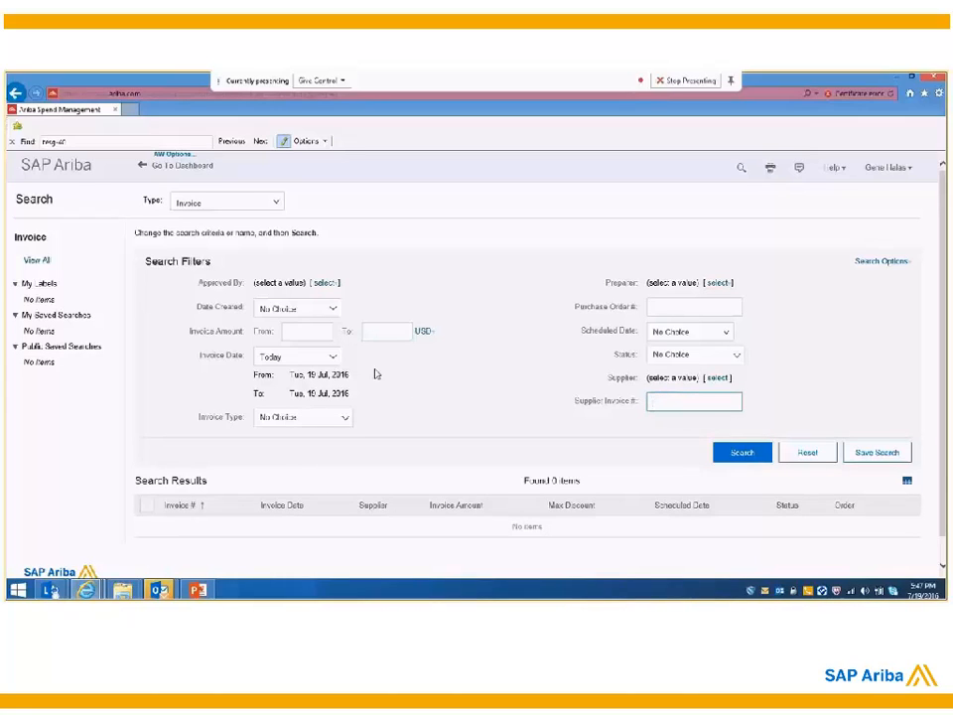
{"action": "left_click", "coordinate": [731, 457]}
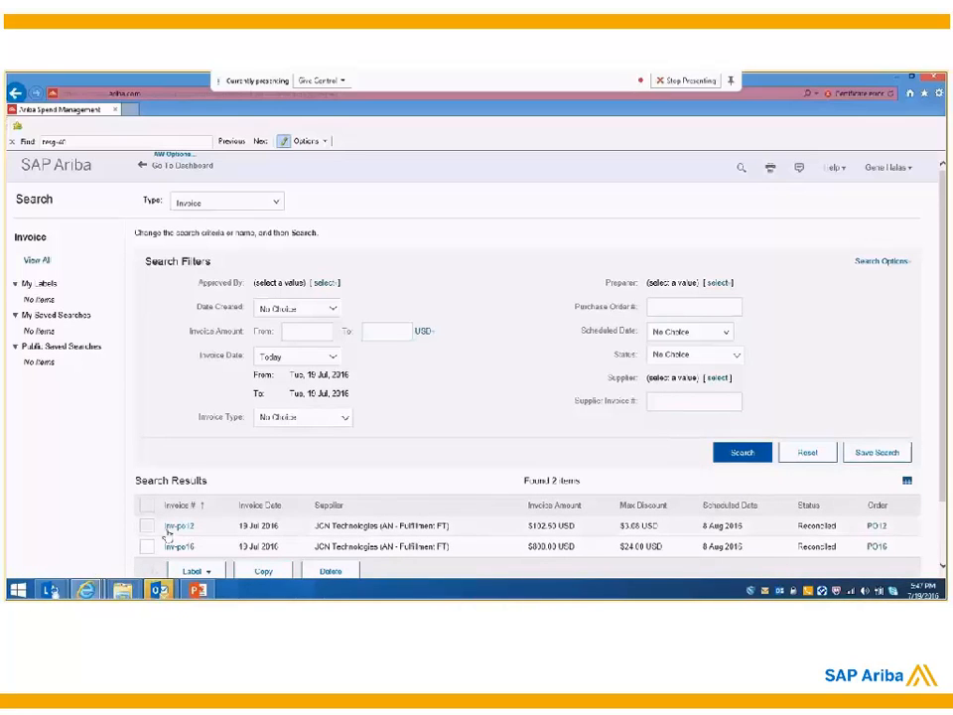
{"action": "scroll", "coordinate": [347, 498], "scroll_direction": "down", "scroll_amount": 1}
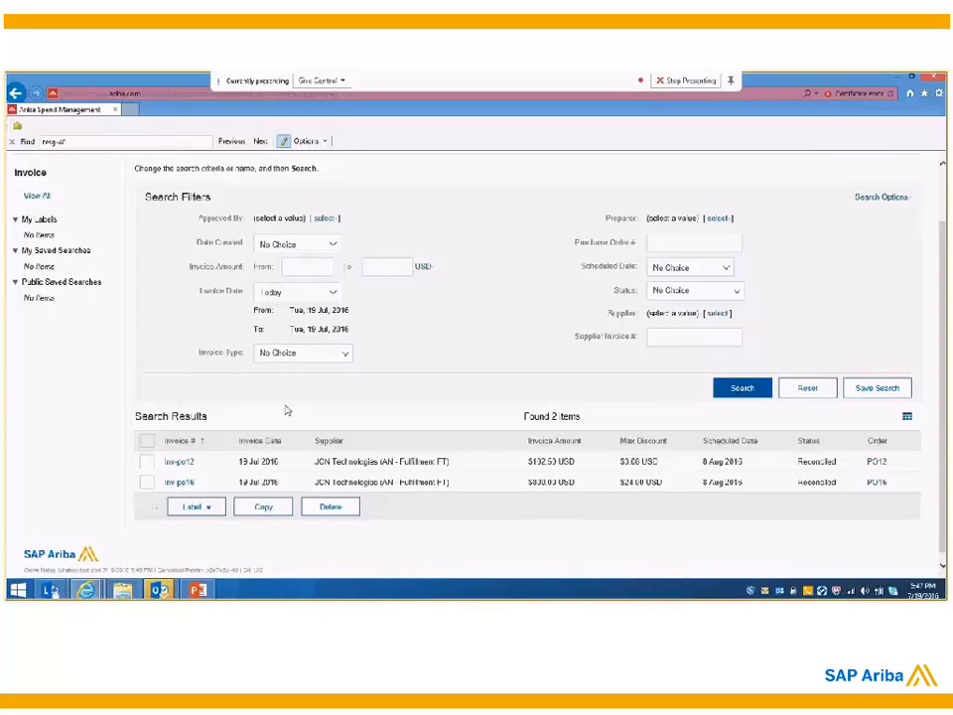
Step: Set the invoice date filter to No Choice, switch to the View All invoice search and run it with its custom date range
{"action": "left_click", "coordinate": [305, 295]}
{"action": "left_click", "coordinate": [327, 313]}
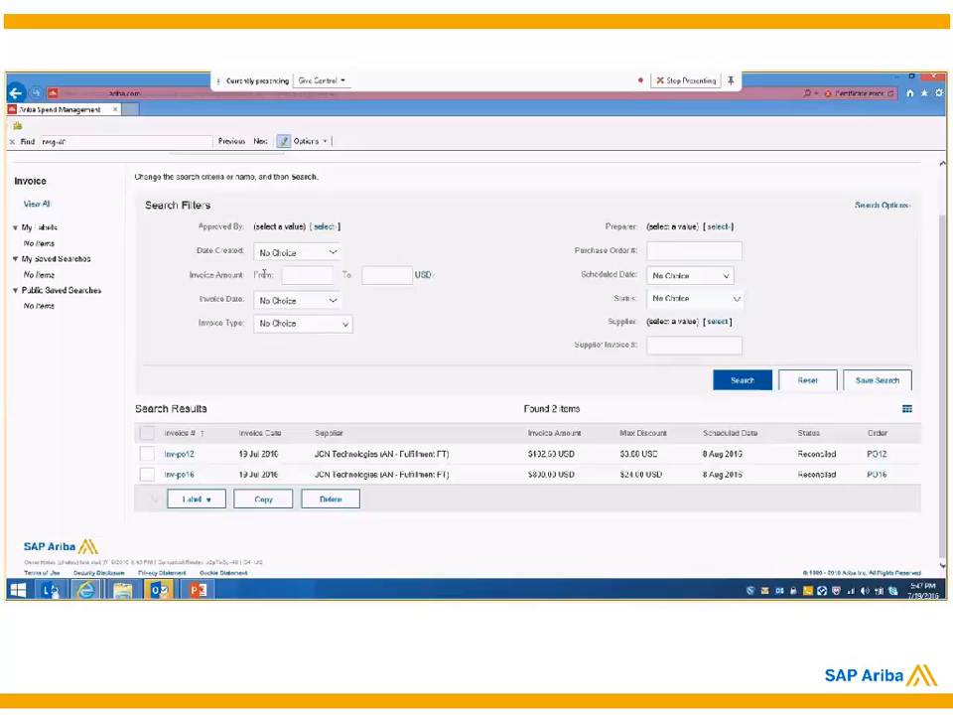
{"action": "left_click", "coordinate": [189, 454]}
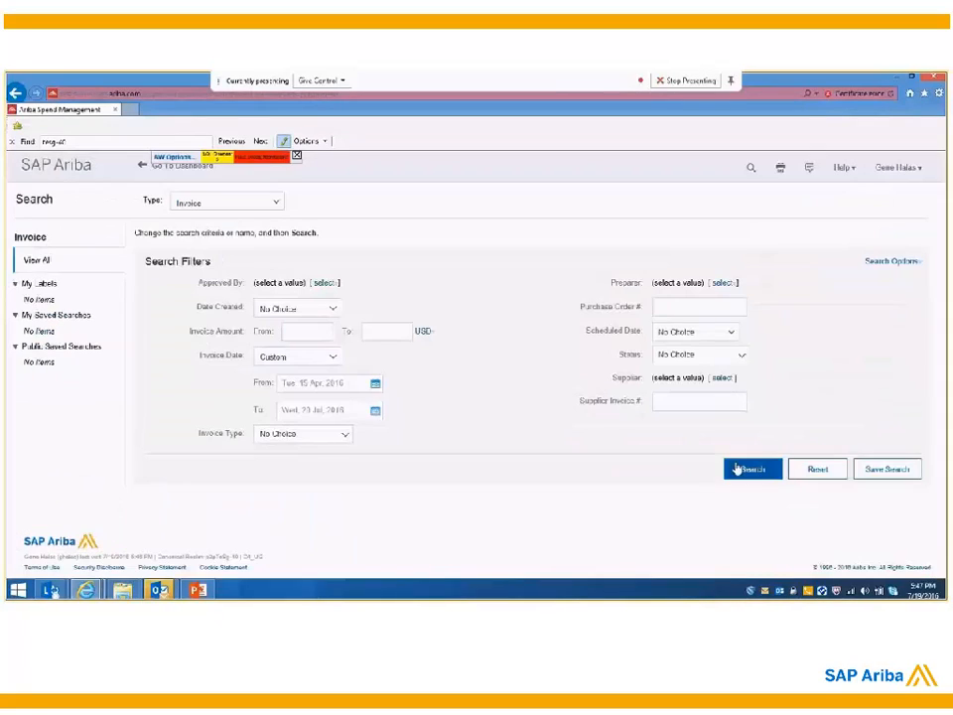
{"action": "left_click", "coordinate": [736, 469]}
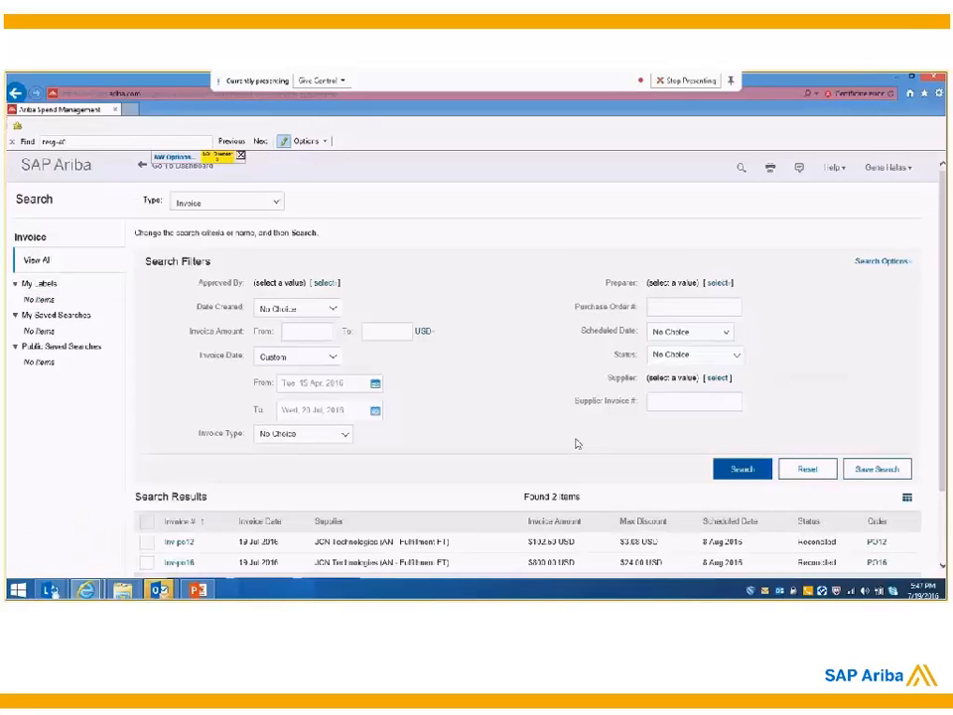
{"action": "scroll", "coordinate": [576, 444], "scroll_direction": "down", "scroll_amount": 1}
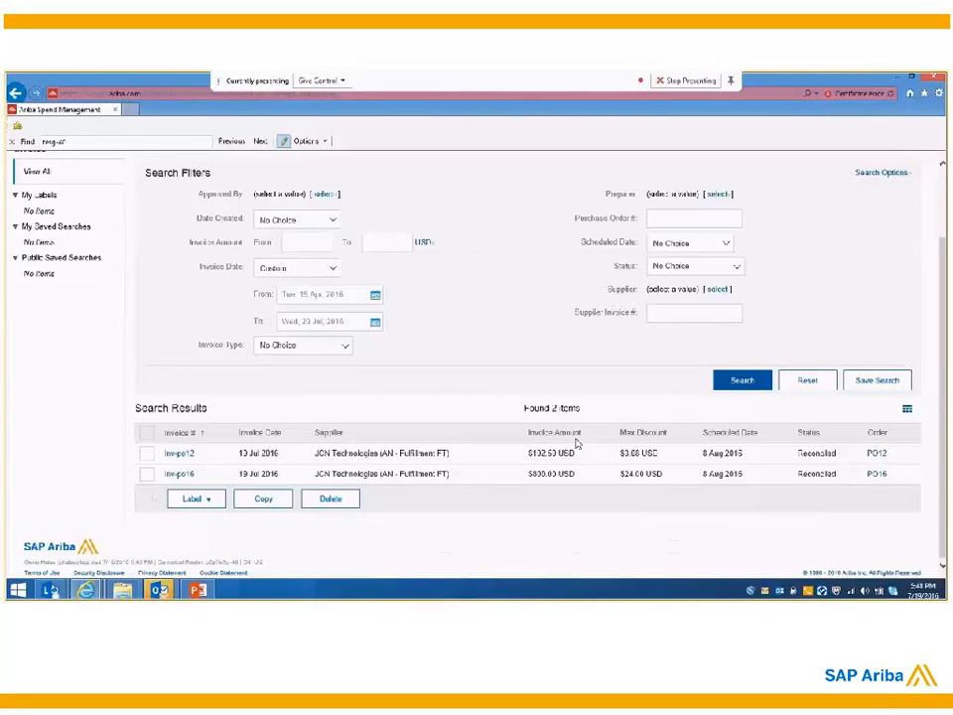
{"action": "left_click", "coordinate": [83, 592]}
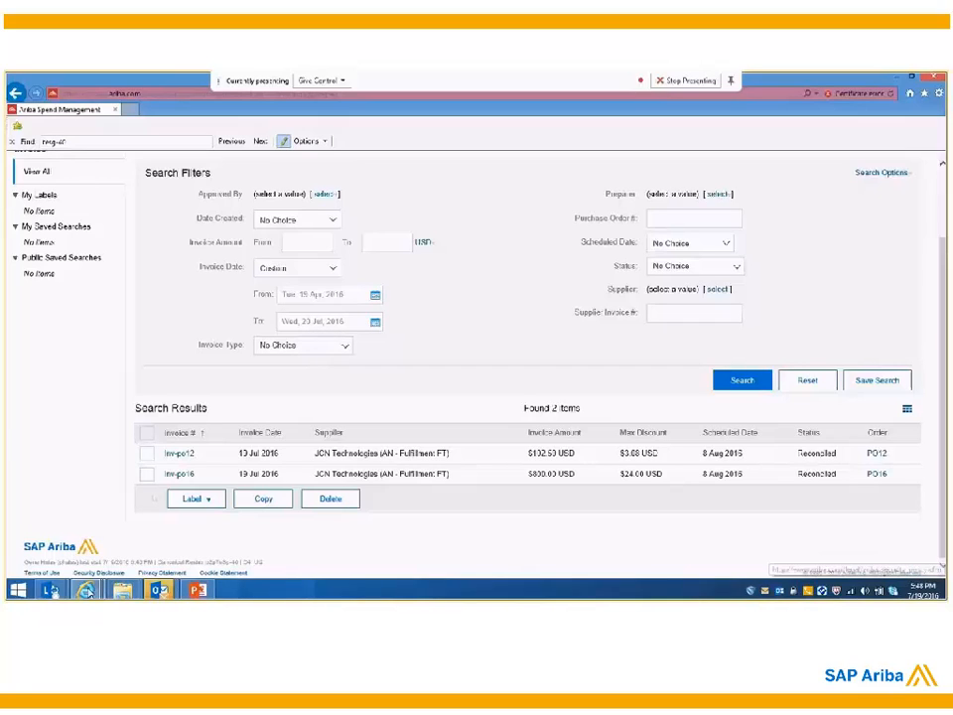
{"action": "mouse_move", "coordinate": [87, 590]}
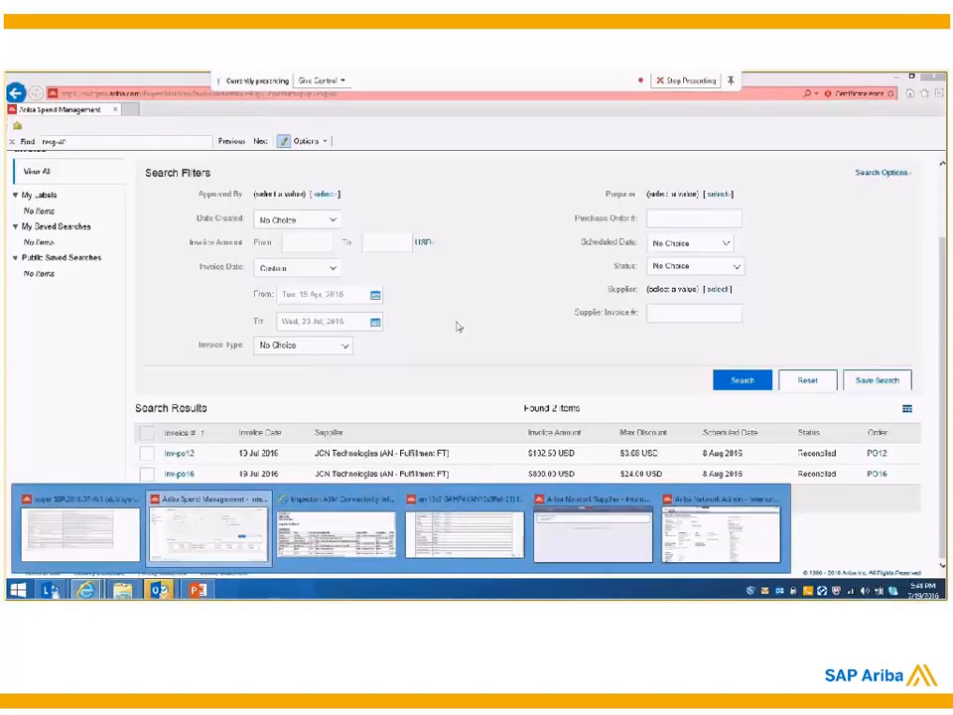
Step: Return to the dashboard, log out, and log back in with the requester's user name and password
{"action": "scroll", "coordinate": [270, 343], "scroll_direction": "up", "scroll_amount": 2}
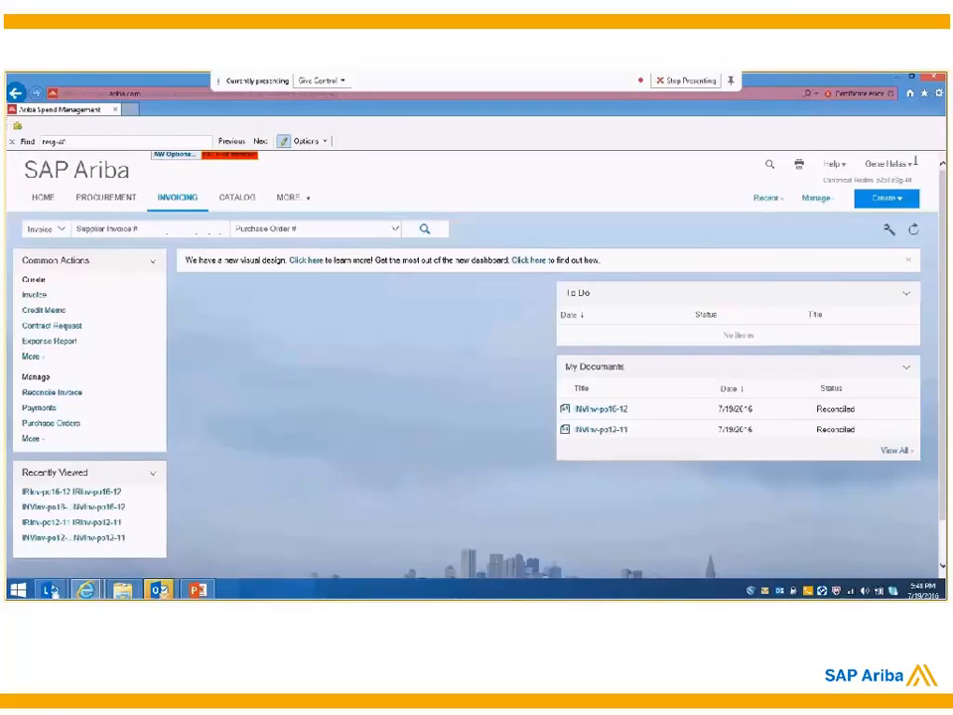
{"action": "left_click", "coordinate": [897, 165]}
{"action": "left_click", "coordinate": [860, 178]}
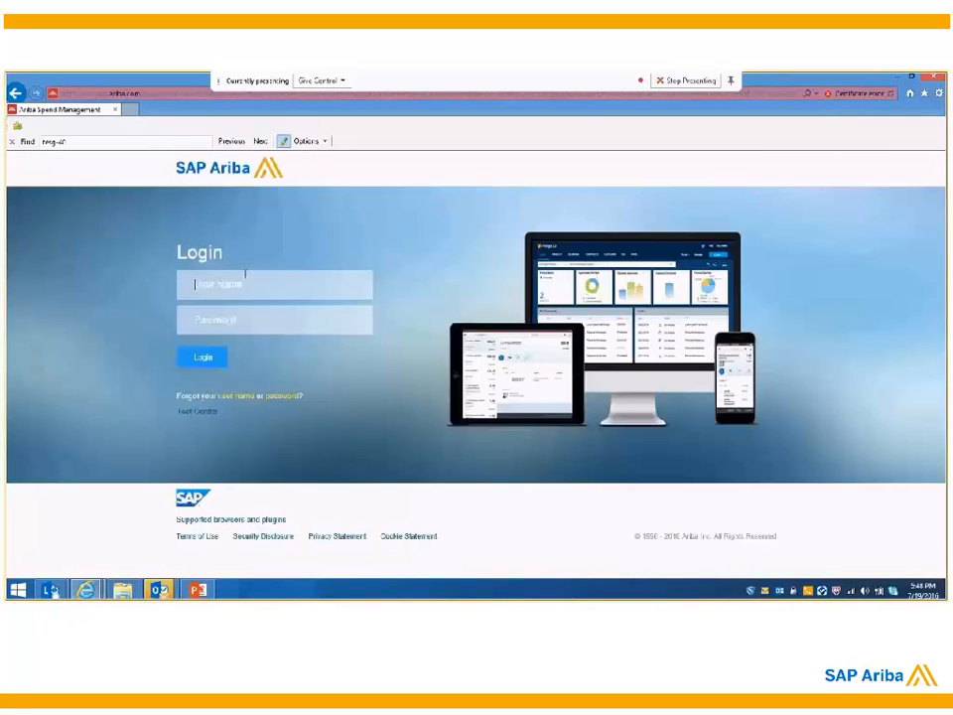
{"action": "key", "text": "Tab"}
{"action": "type", "text": "******"}
{"action": "key", "text": "Return"}
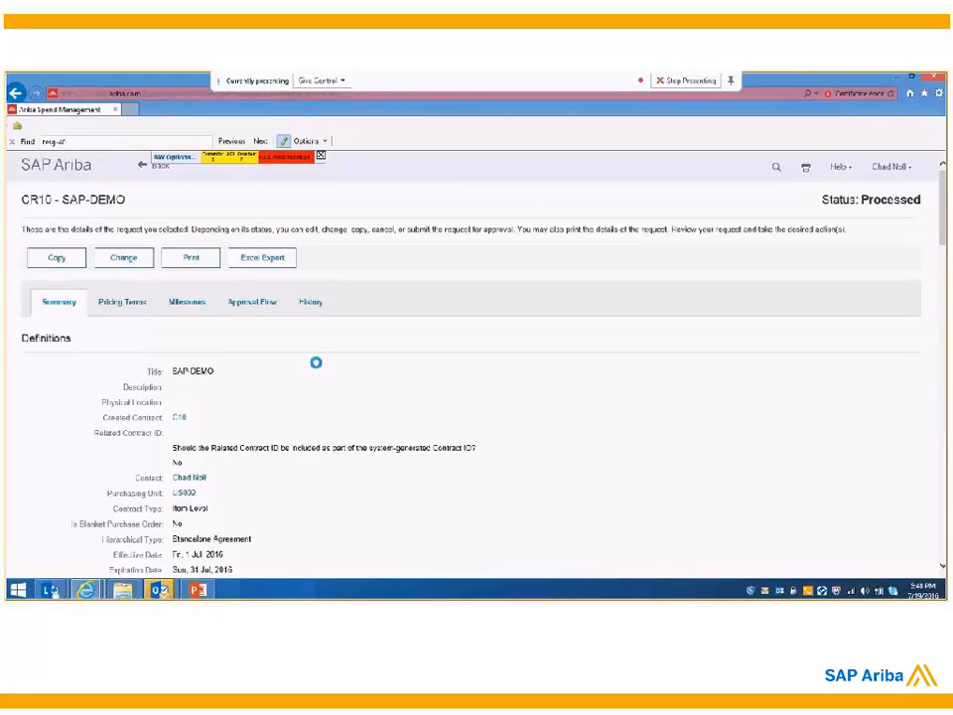
Step: View the orders of the SAP-DEMO contract, open the contract JCN- mac order and check its invoices
{"action": "left_click", "coordinate": [309, 301]}
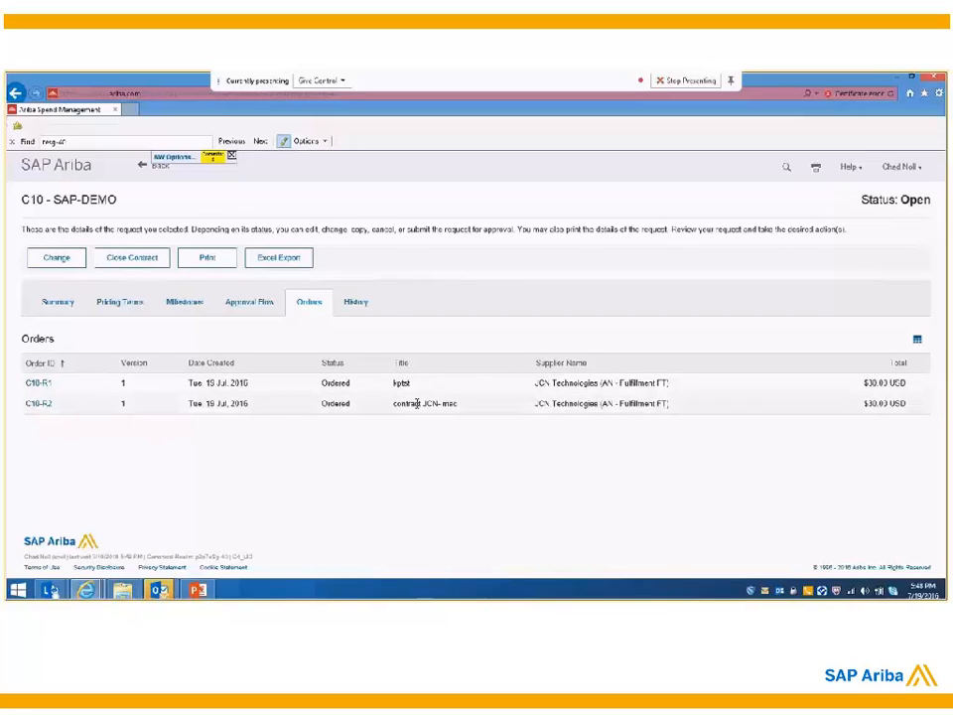
{"action": "left_click_drag", "start_coordinate": [60, 405], "coordinate": [27, 402]}
{"action": "left_click", "coordinate": [46, 409]}
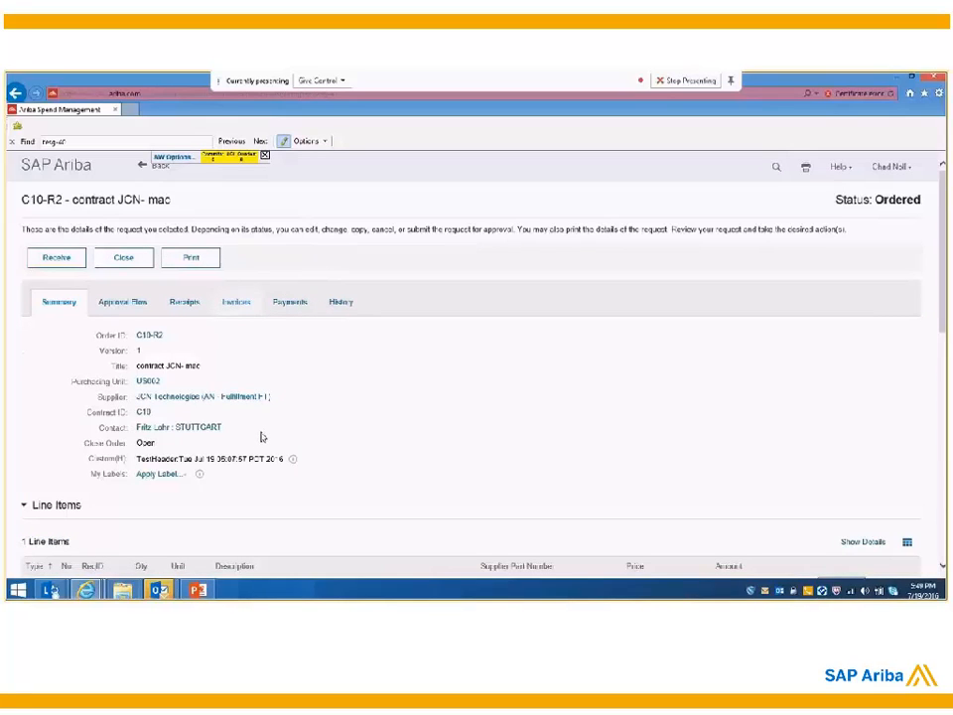
{"action": "left_click", "coordinate": [235, 303]}
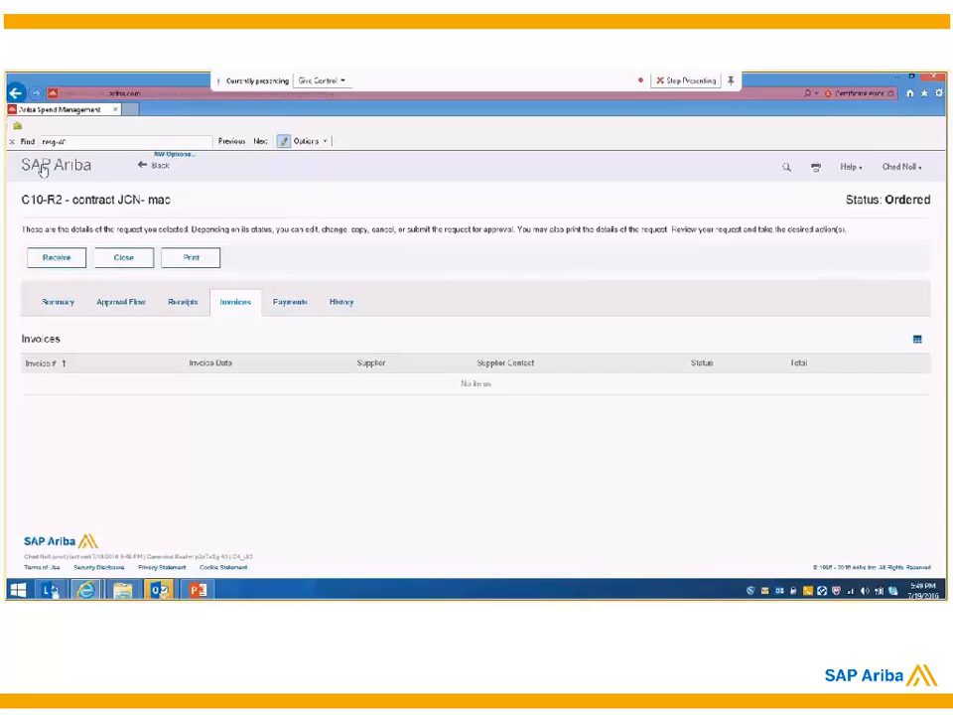
Step: Go back to the home dashboard, log out, and log in again with the invoicing user's name and password
{"action": "left_click", "coordinate": [42, 171]}
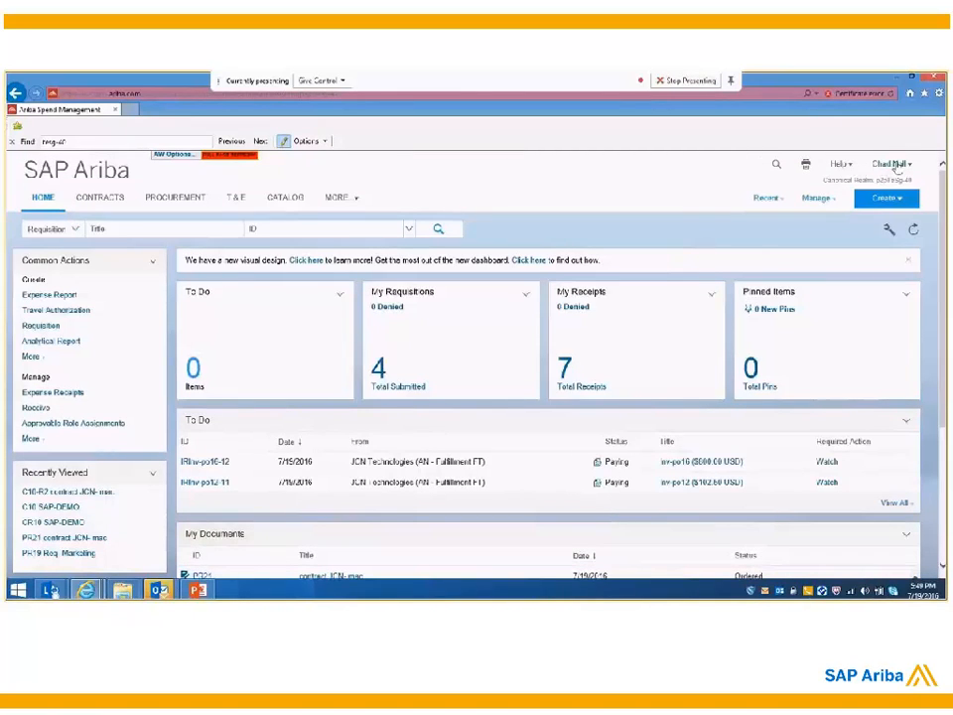
{"action": "left_click", "coordinate": [44, 197]}
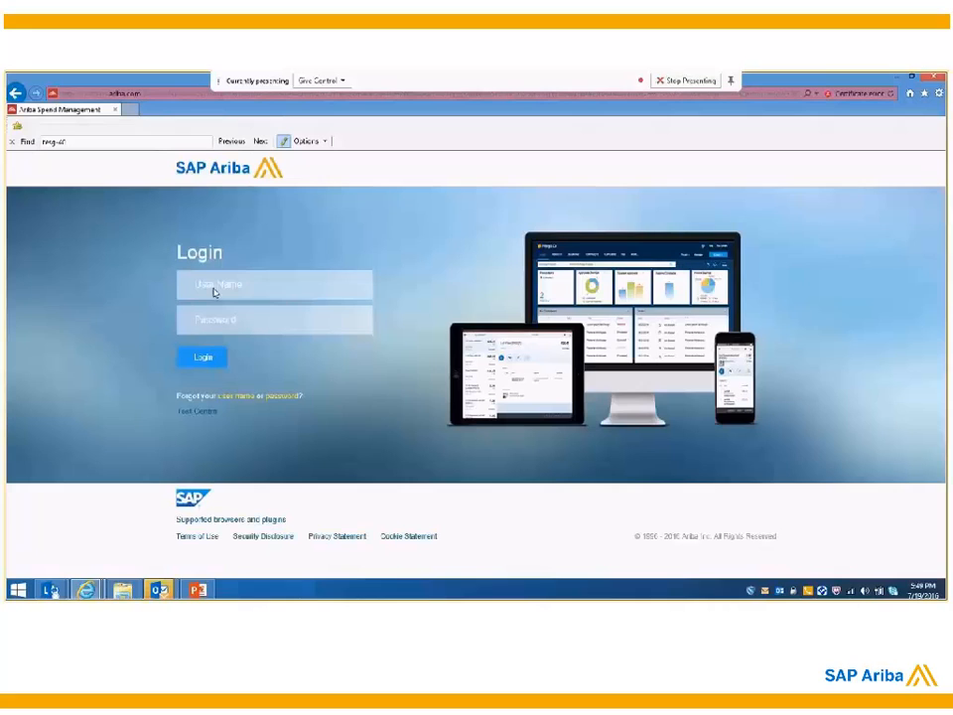
{"action": "left_click", "coordinate": [213, 288]}
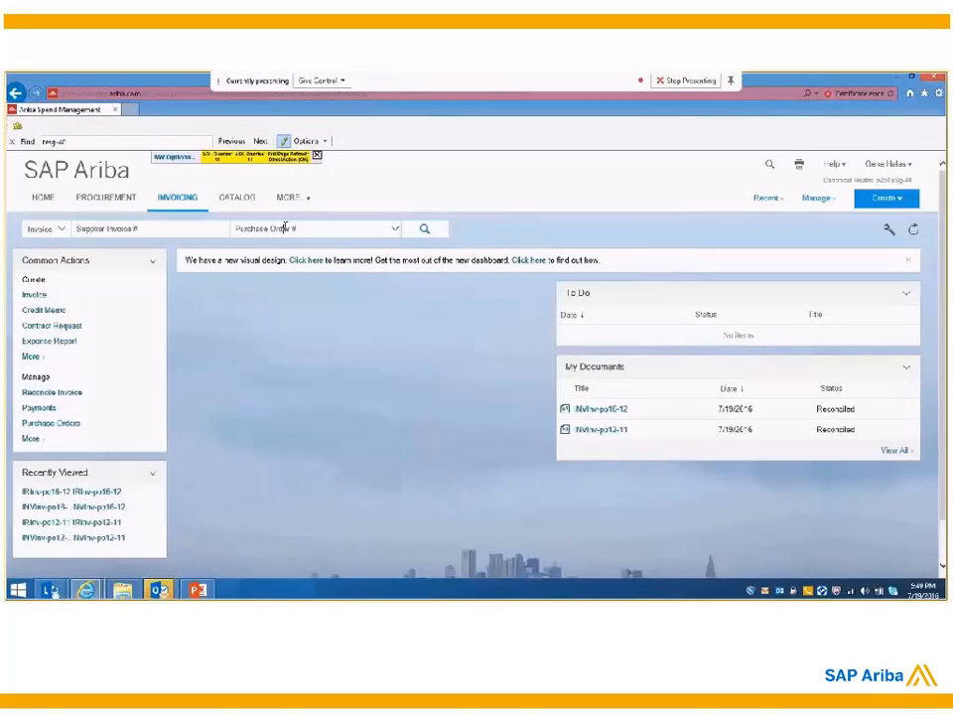
Step: Search invoices by the purchase order number of the contract JCN- mac order and return to the dashboard
{"action": "left_click", "coordinate": [286, 229]}
{"action": "type", "text": "C10-R2"}
{"action": "left_click", "coordinate": [429, 230]}
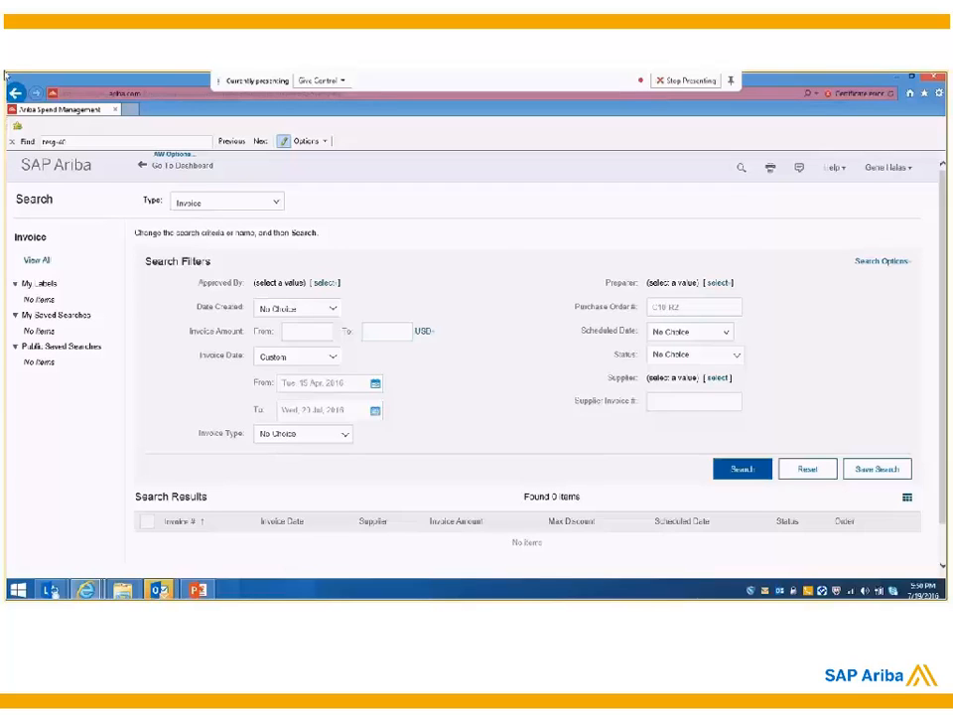
{"action": "left_click", "coordinate": [169, 166]}
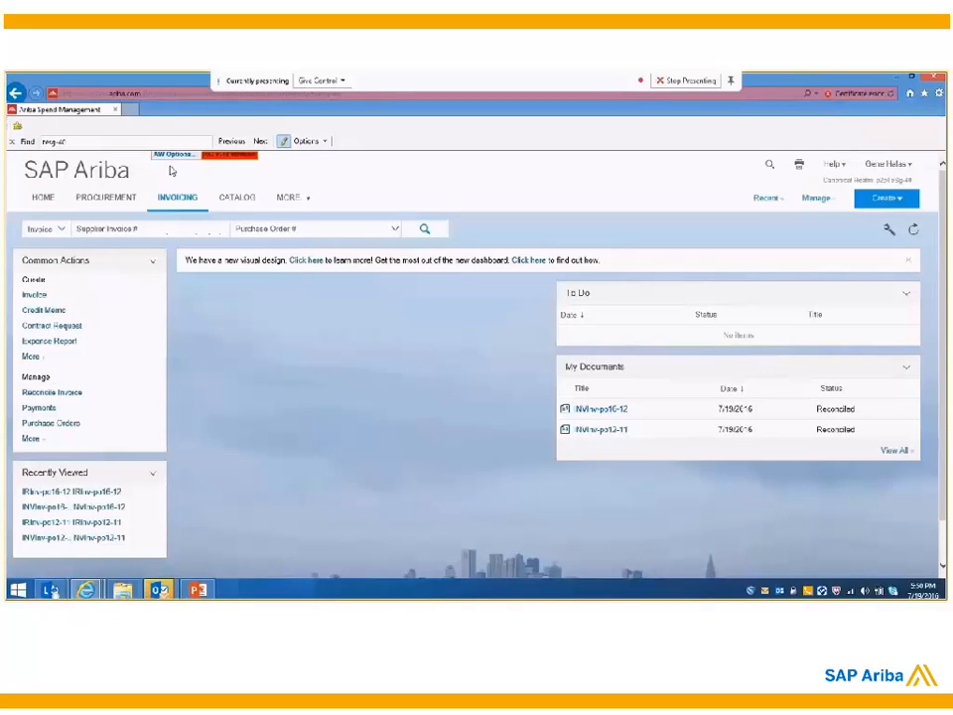